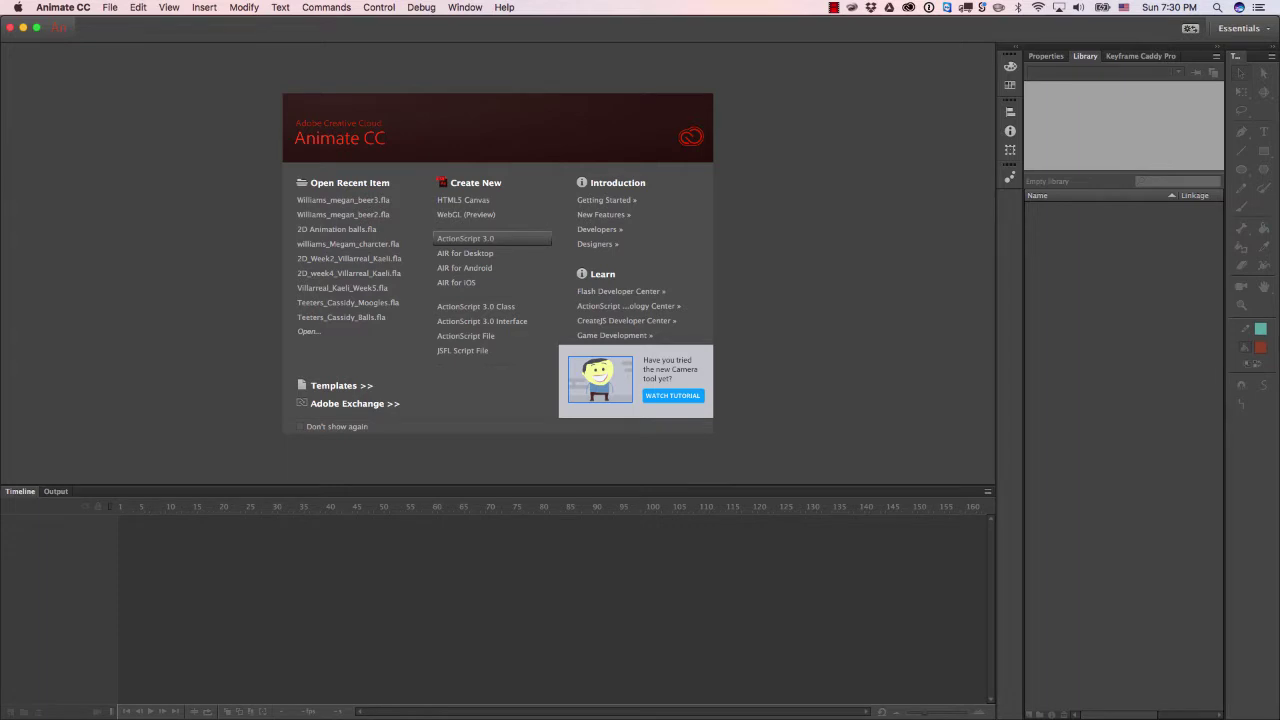
Create a new ActionScript 3.0 document and set its stage size to 1280 × 720 px
click(465, 238)
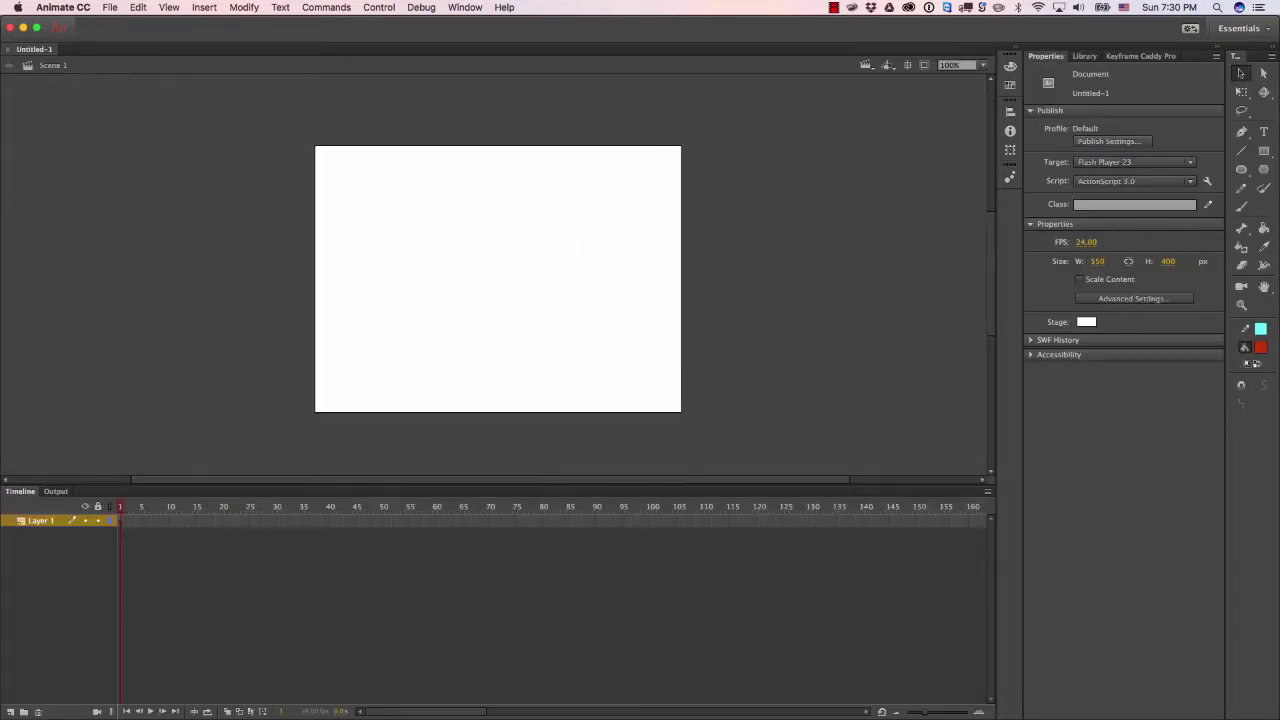
click(1098, 261)
text(1280)
key(Tab)
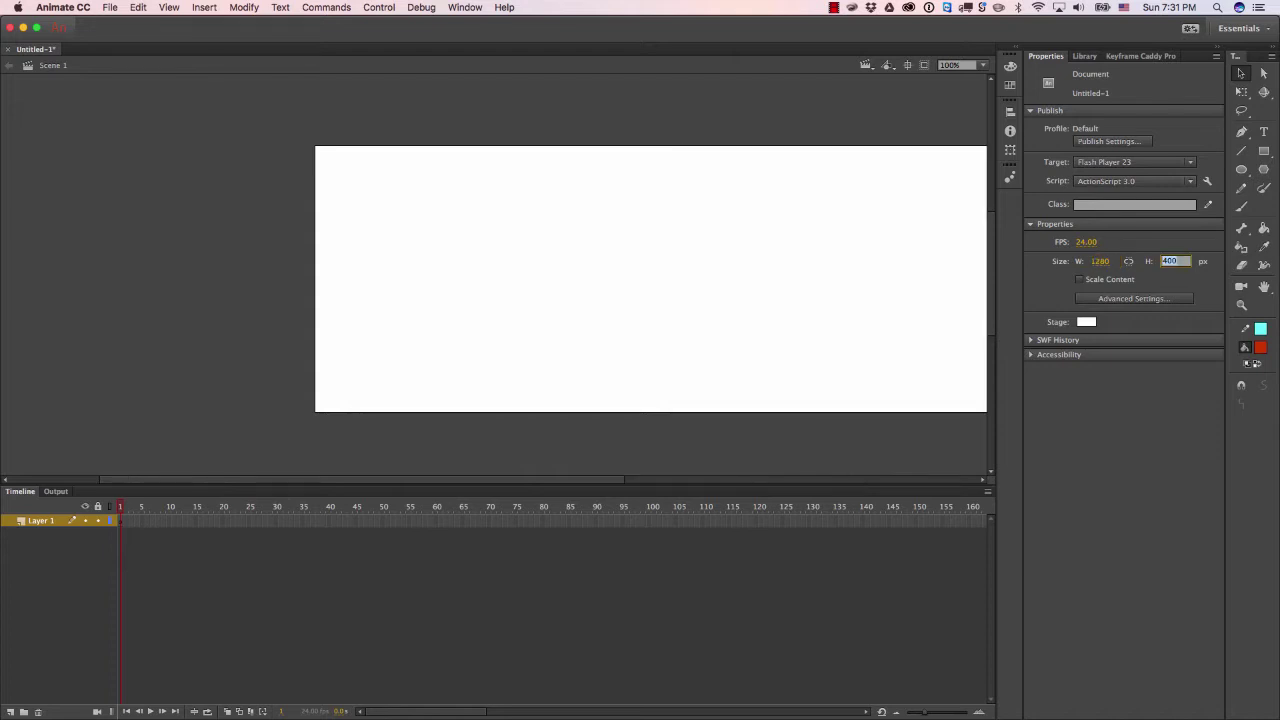
text(720)
key(Return)
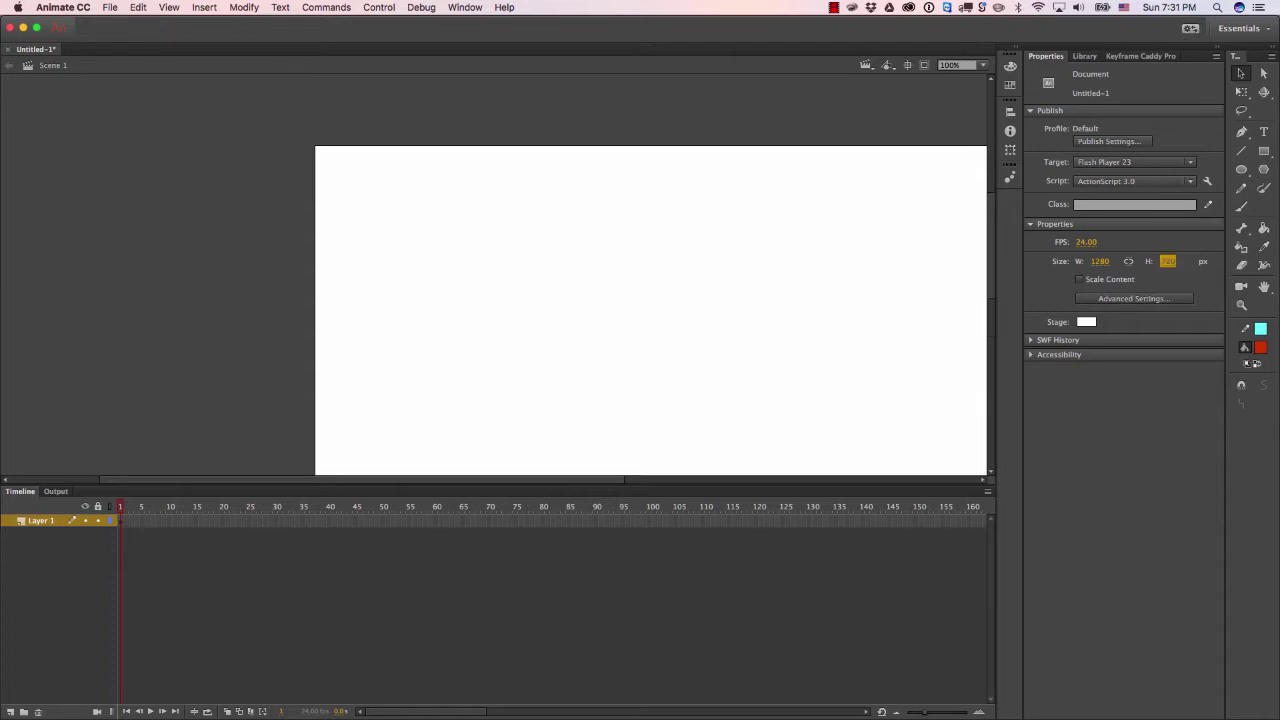
click(650, 123)
drag(687, 161, 578, 119)
drag(608, 173, 571, 186)
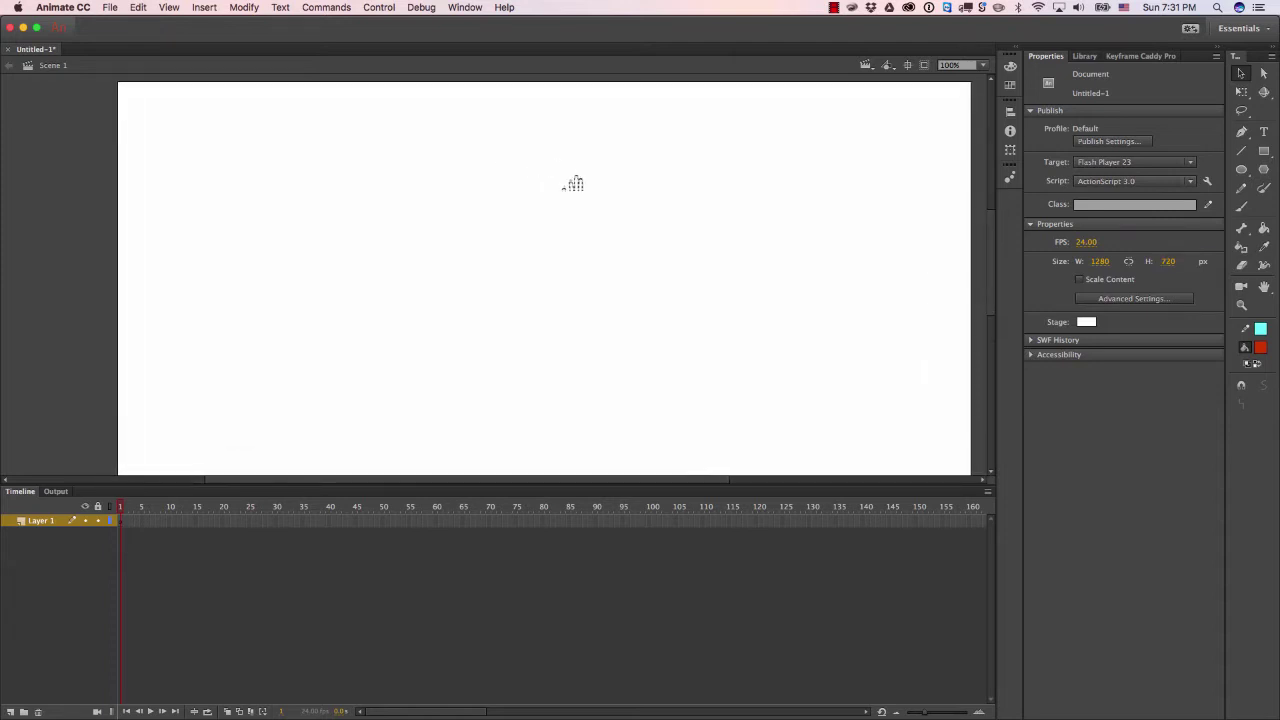
key(super+minus)
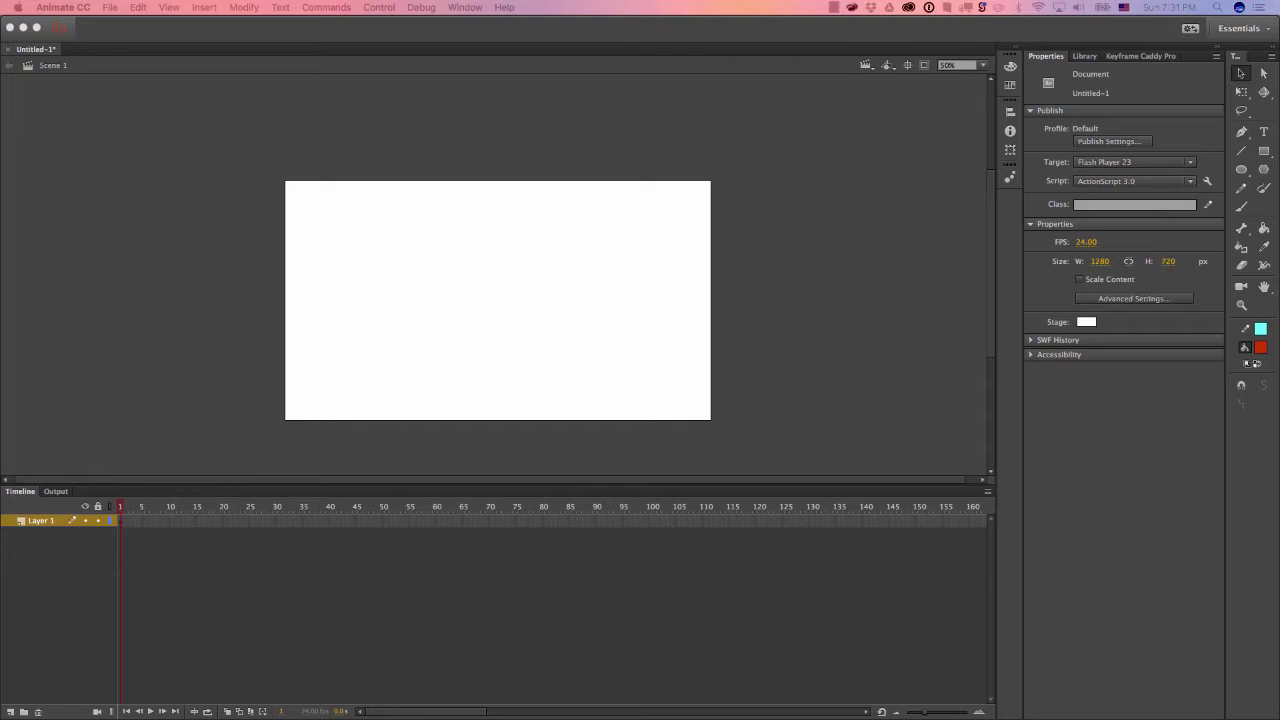
Switch to Chrome and open google.com
drag(2, 420, 512, 76)
text(google.com)
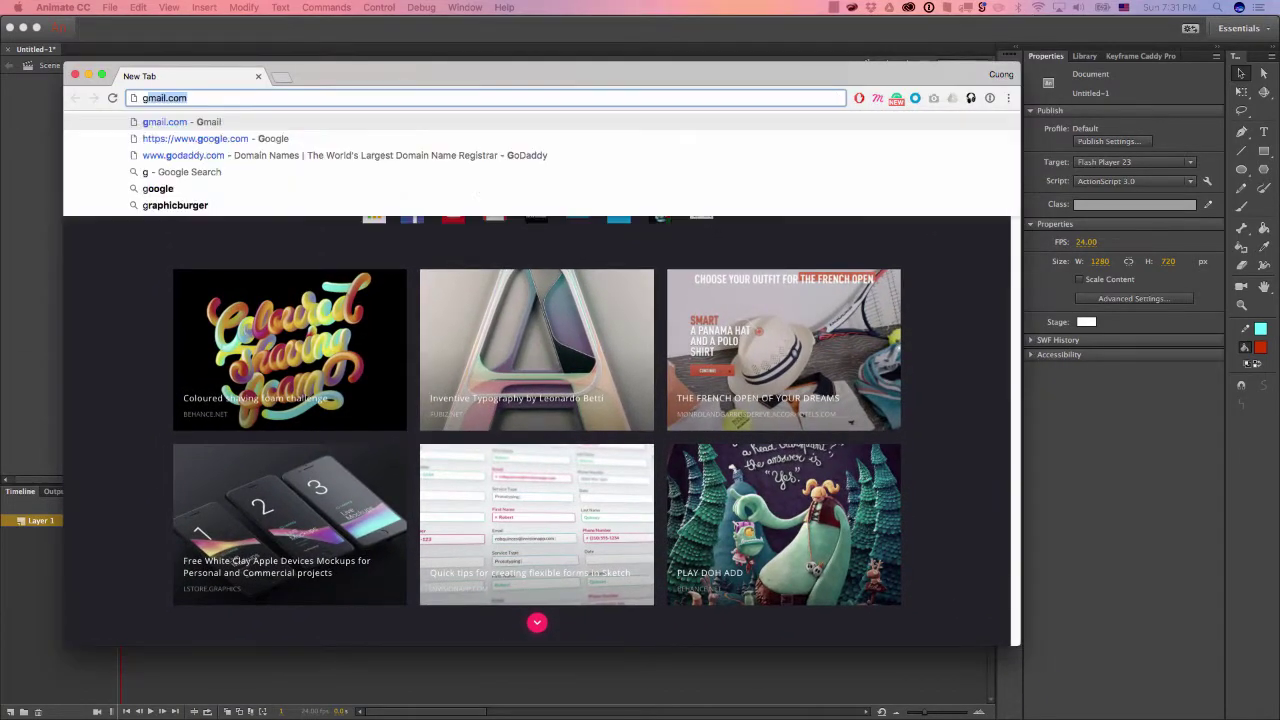
key(Return)
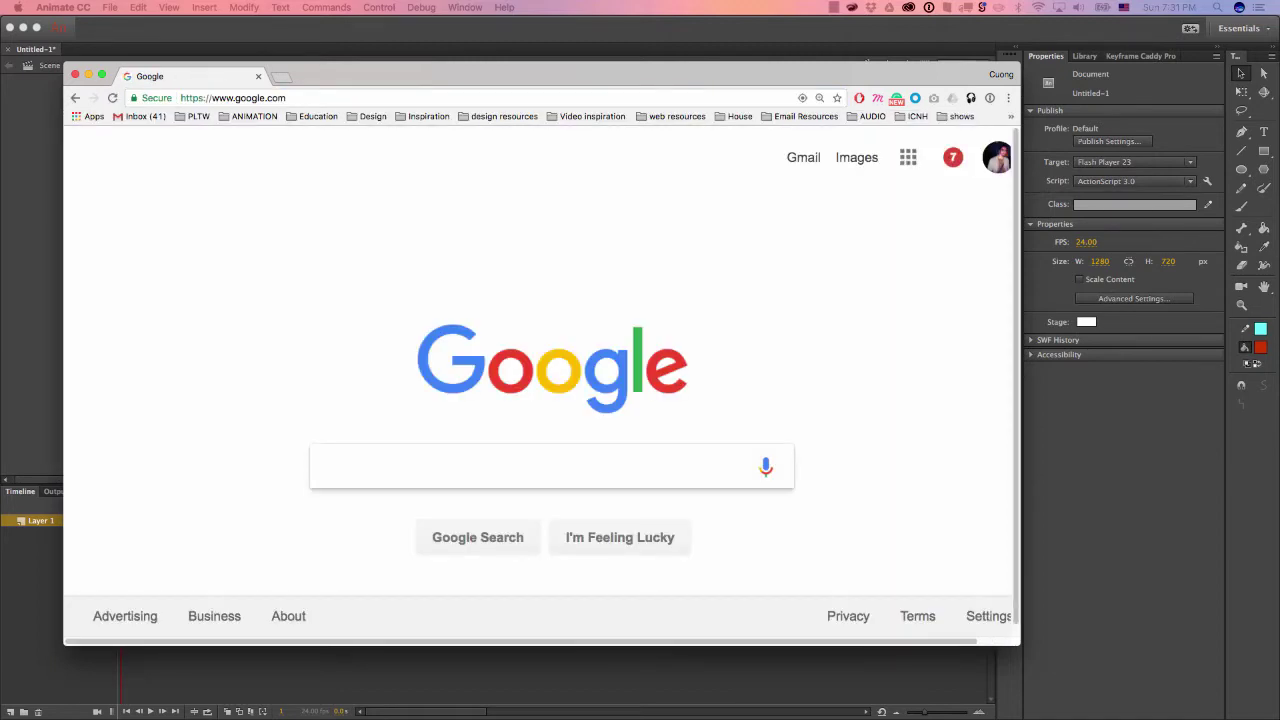
Search Google for "walk cycle animation"
text(animatio)
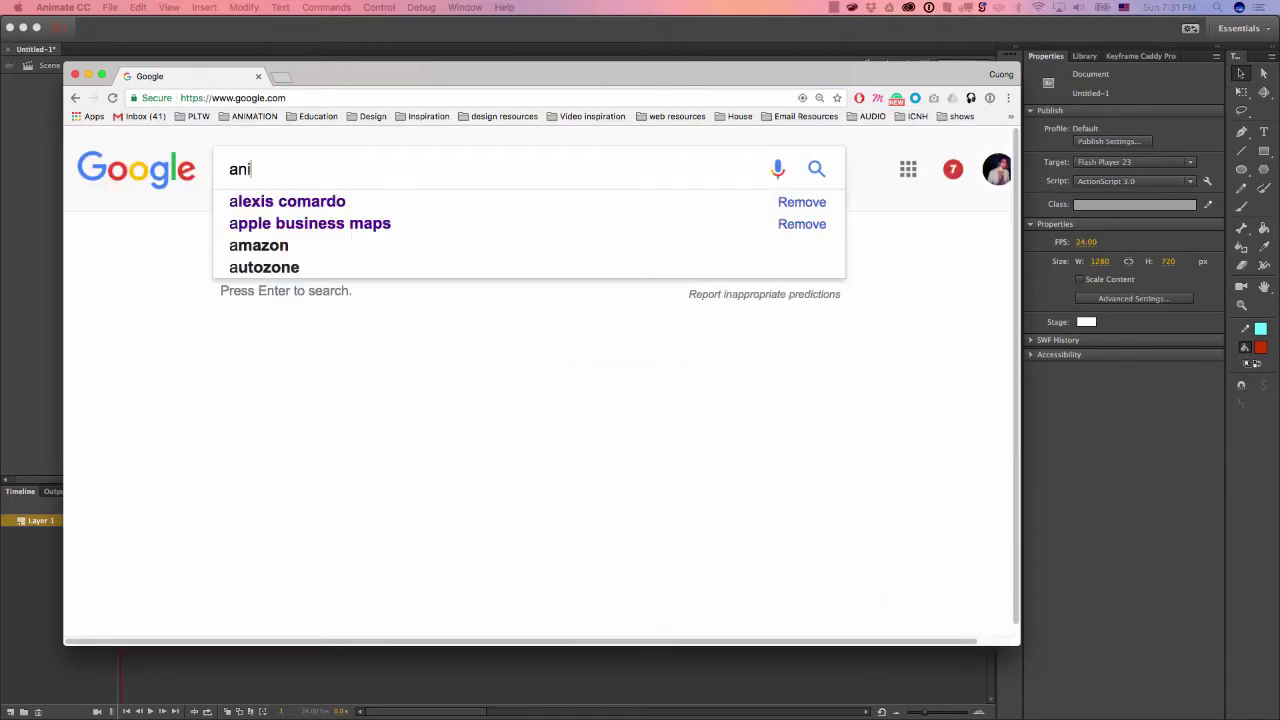
key(BackSpace)
key(BackSpace)
key(BackSpace)
key(BackSpace)
key(BackSpace)
key(BackSpace)
key(BackSpace)
key(BackSpace)
text(walk cu)
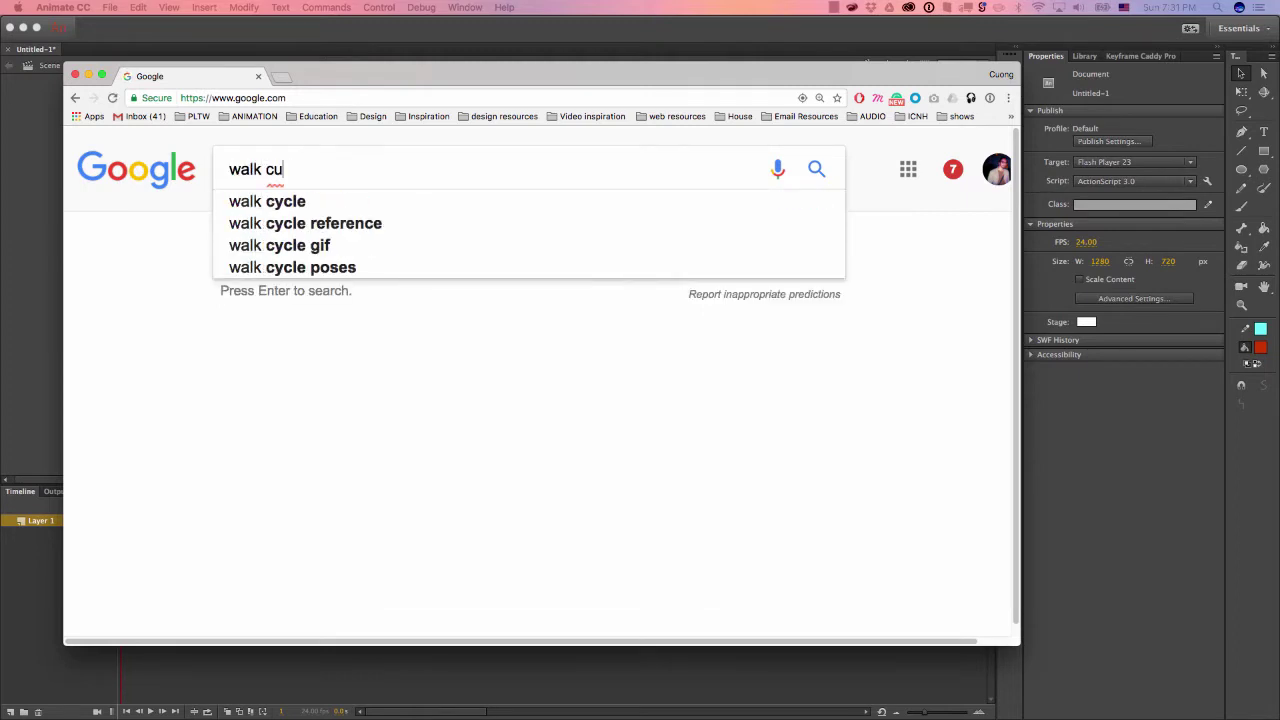
key(BackSpace)
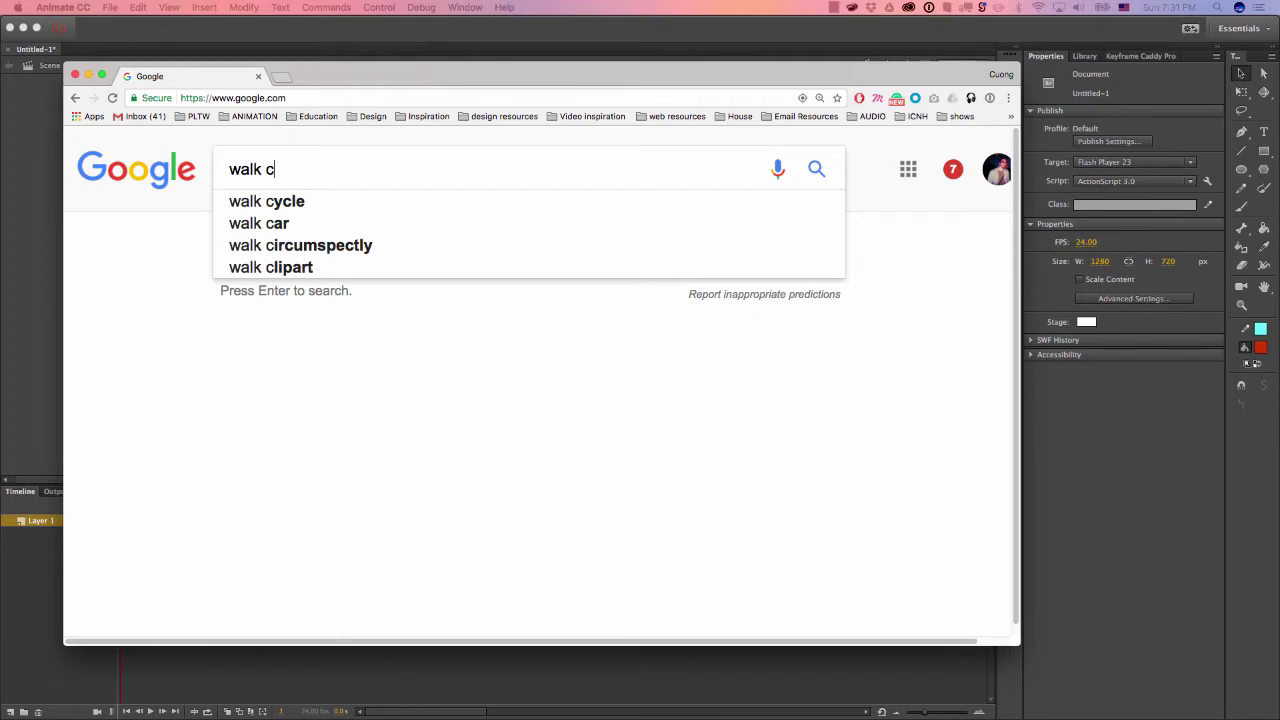
key(Down)
text(animation)
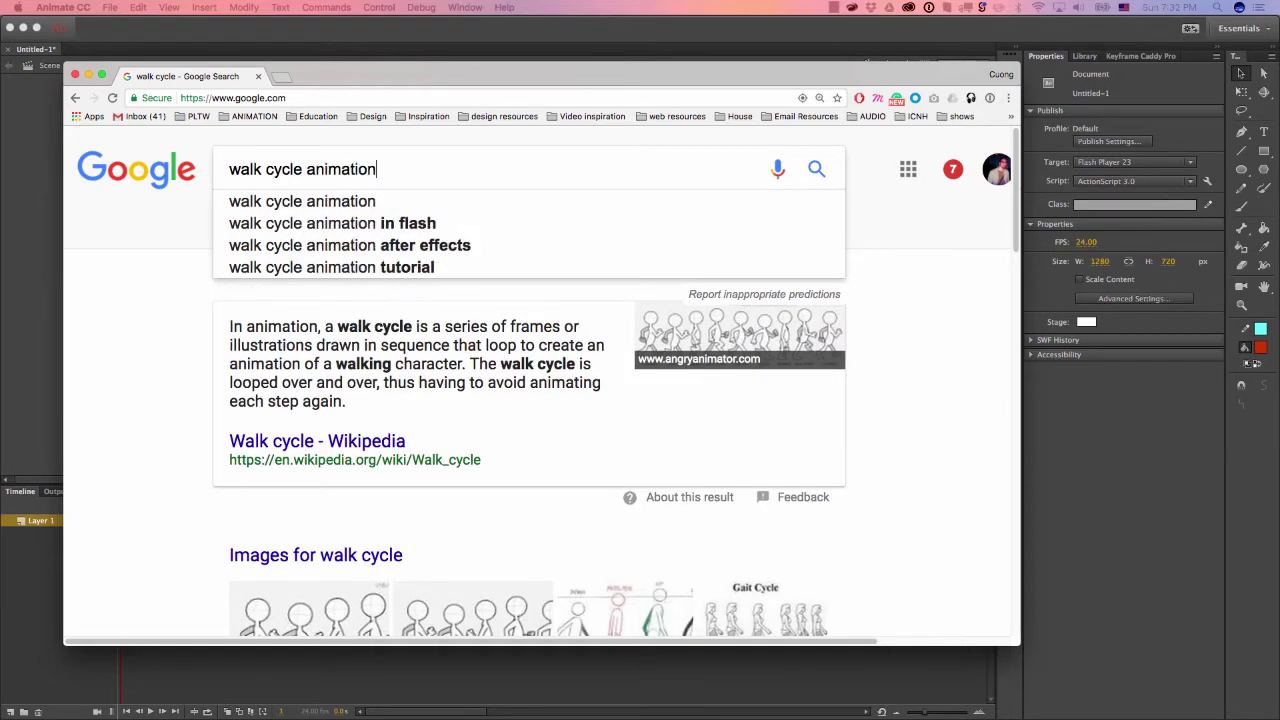
key(Return)
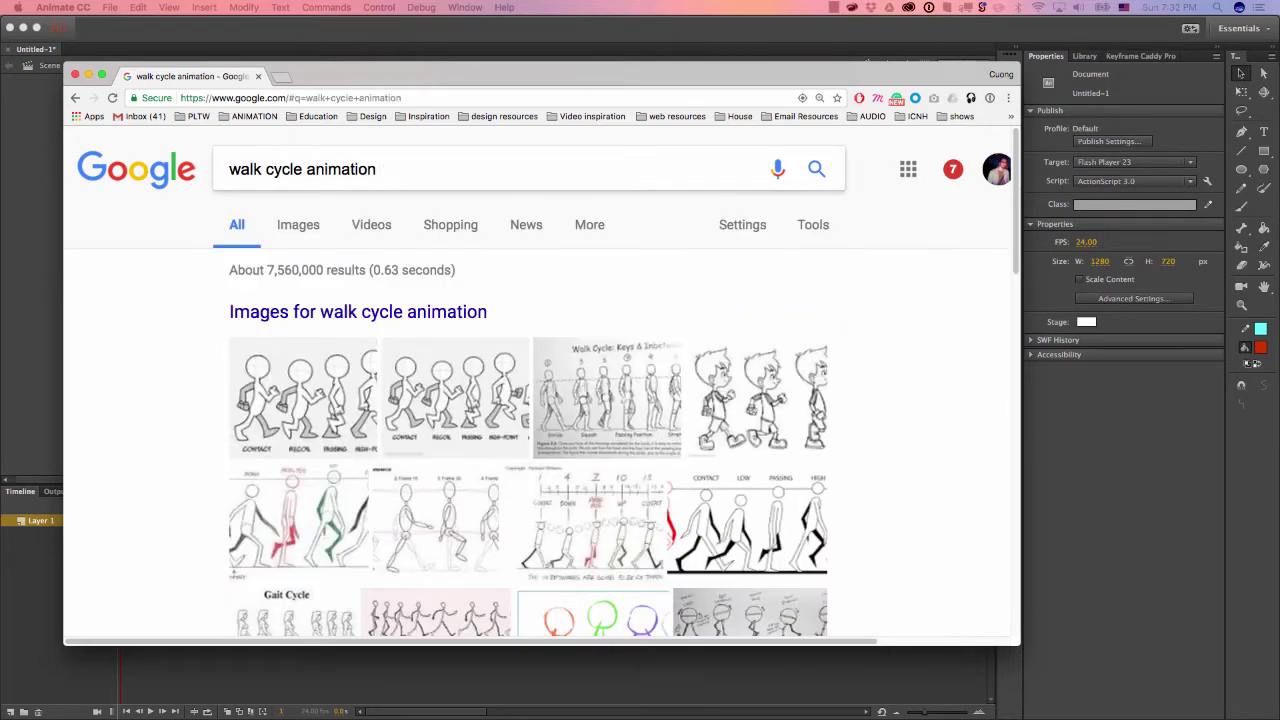
Find the Angry Animator walk cycle chart (wlk01.gif) among the image results and open the image in its own tab
scroll(542, 400, down, 4)
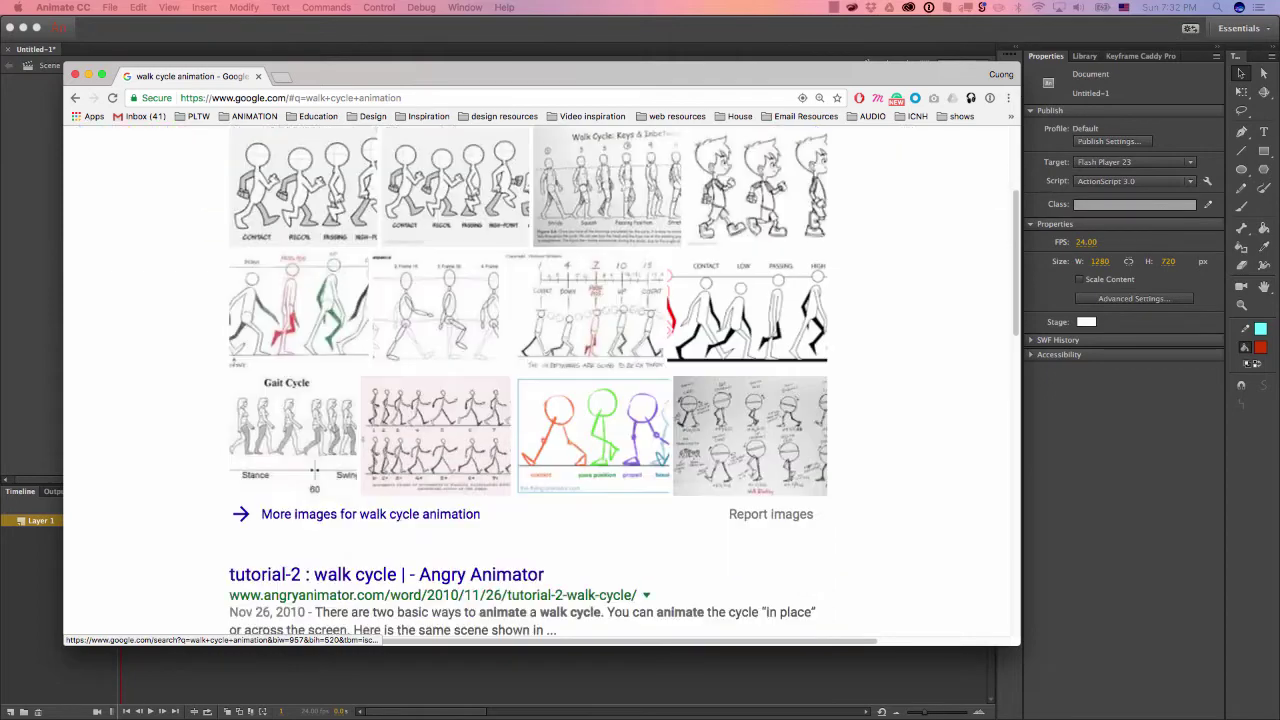
scroll(542, 400, up, 3)
click(314, 617)
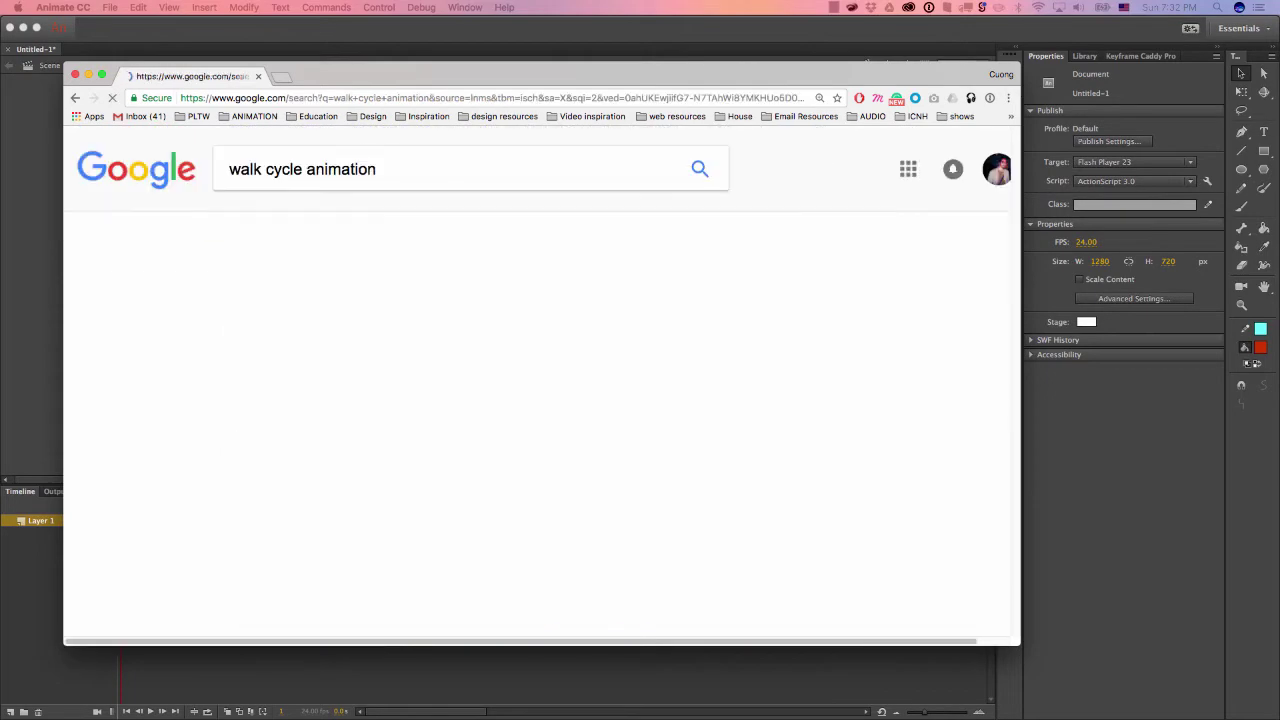
click(250, 410)
click(663, 350)
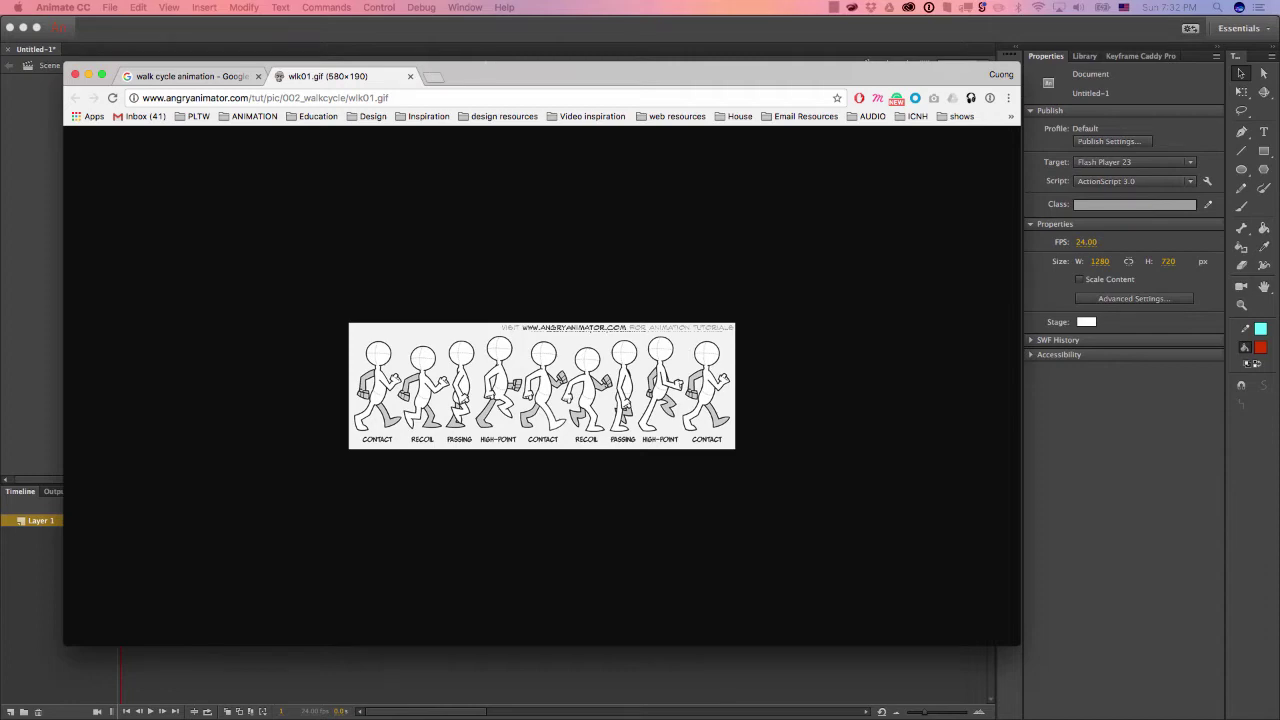
Move the browser window off the empty stage and bring it back to study the walk cycle reference
drag(600, 76, 0, 146)
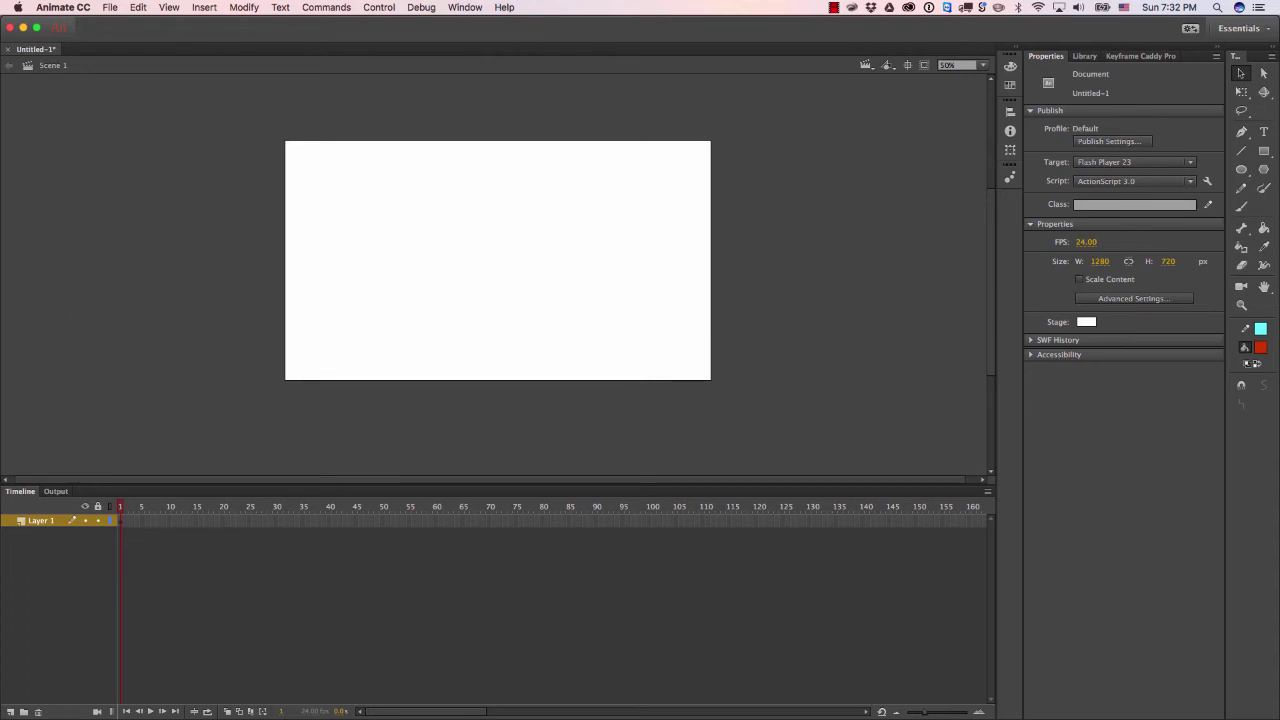
drag(0, 260, 465, 83)
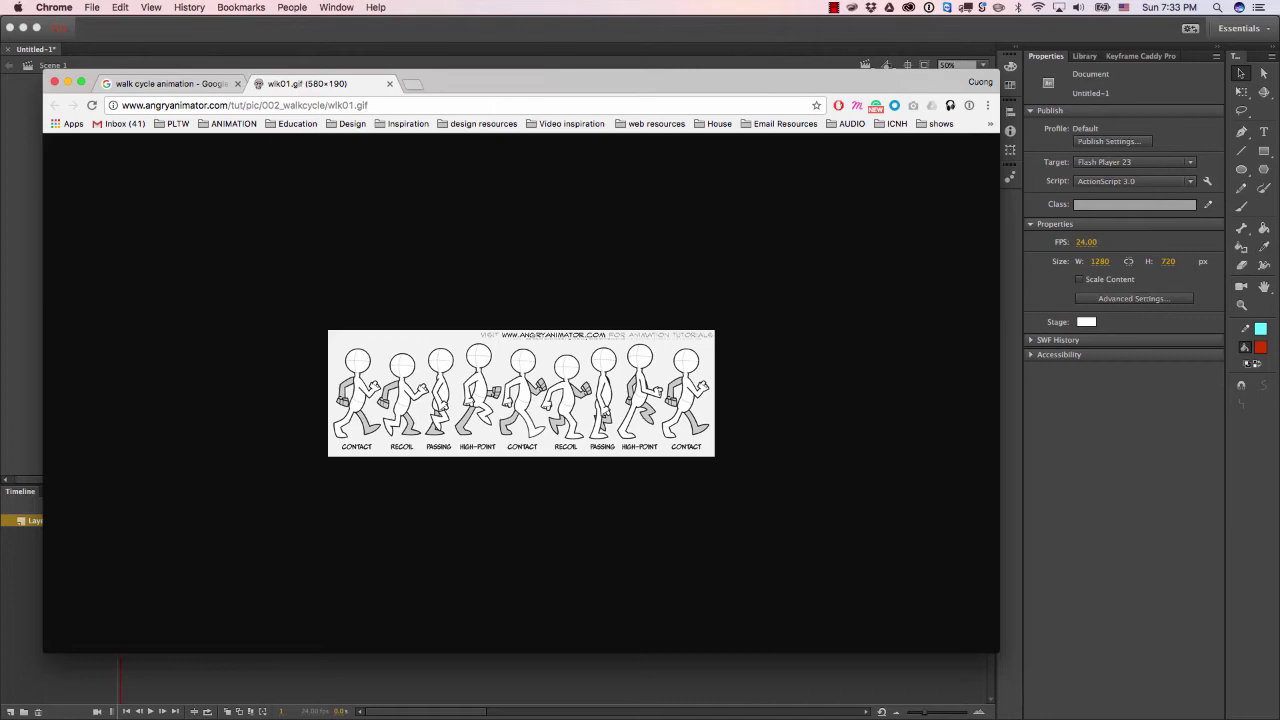
mouse_move(600, 83)
mouse_down()
mouse_move(337, 110)
mouse_move(610, 90)
mouse_up()
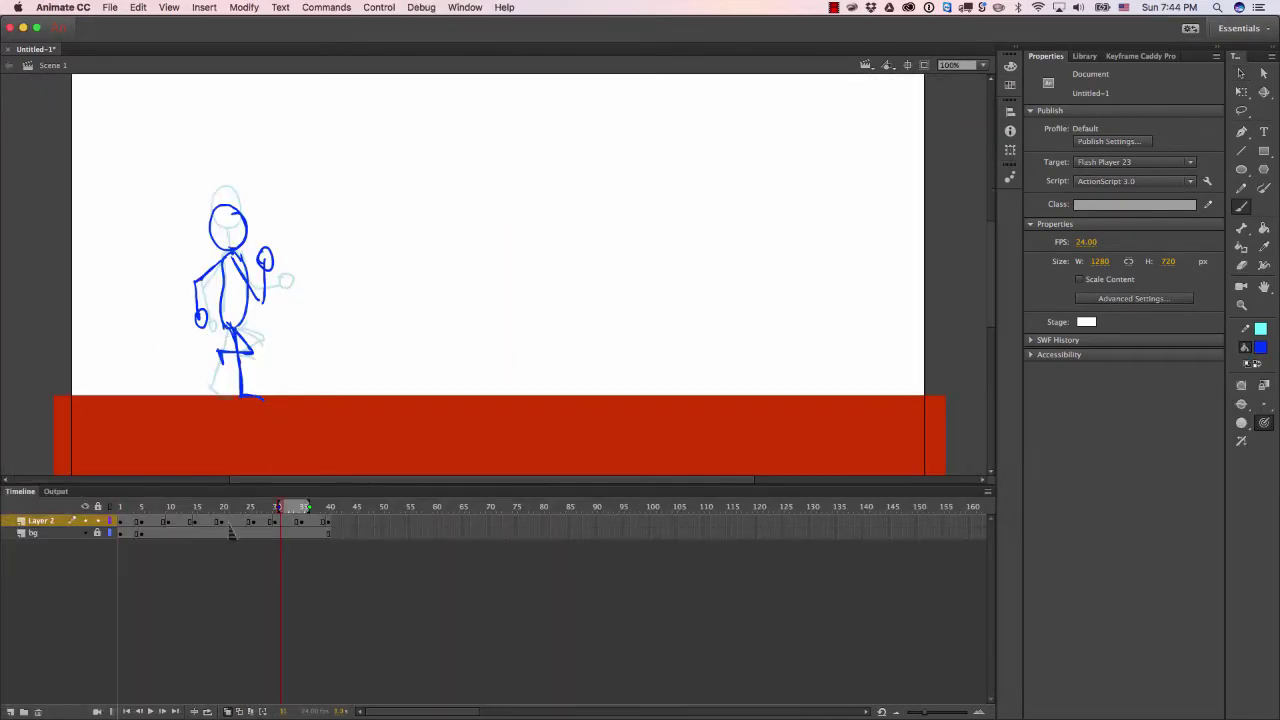
Play the stick figure walk cycle on the timeline and check the Loop Playback option
key(Return)
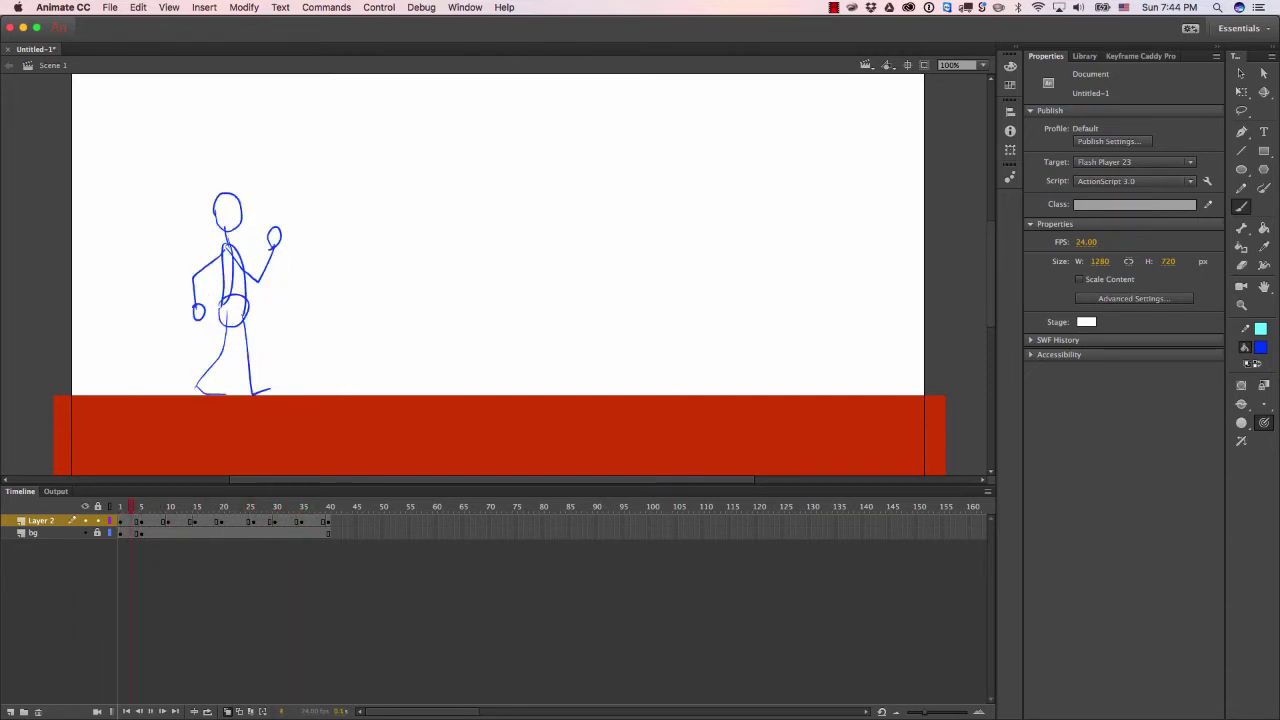
key(Return)
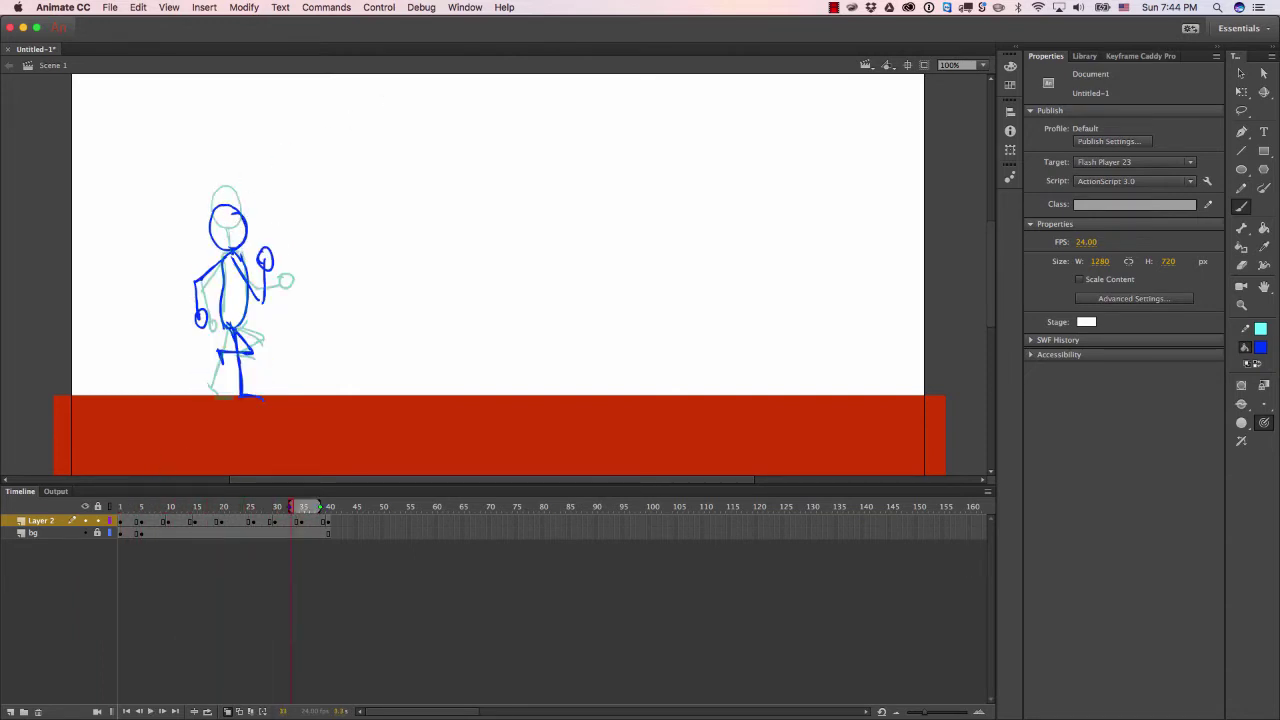
click(379, 7)
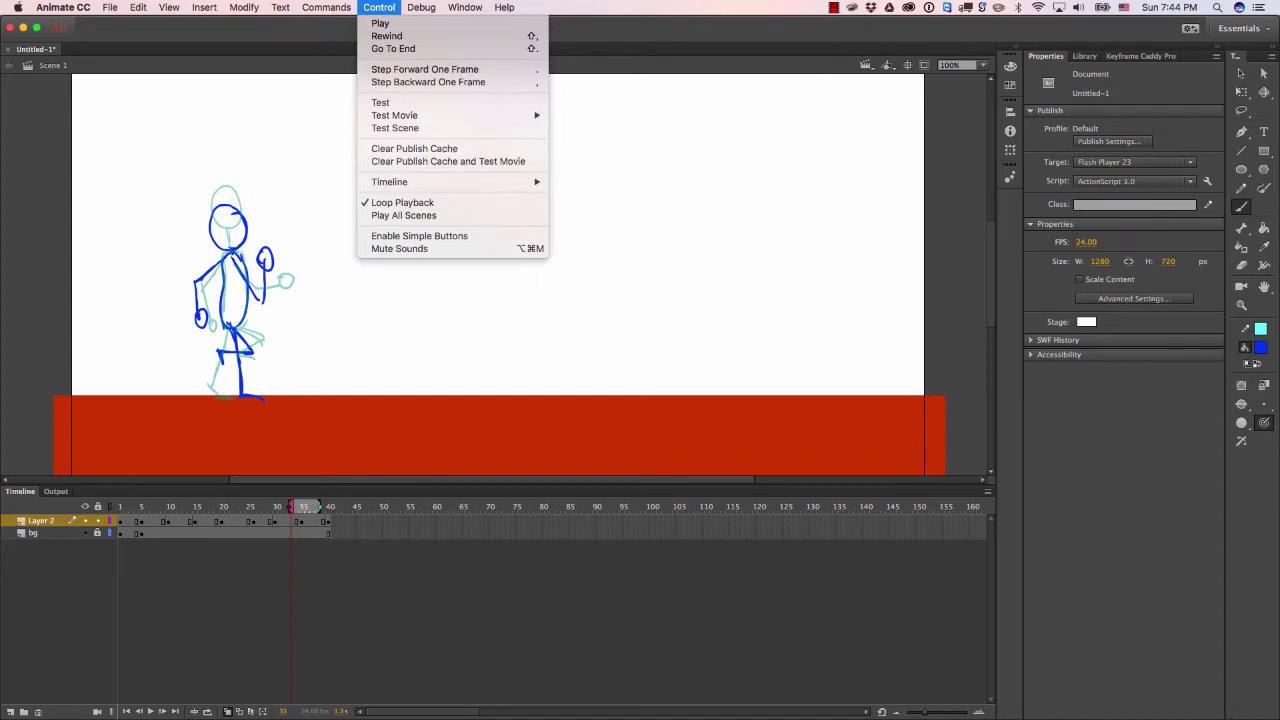
key(Escape)
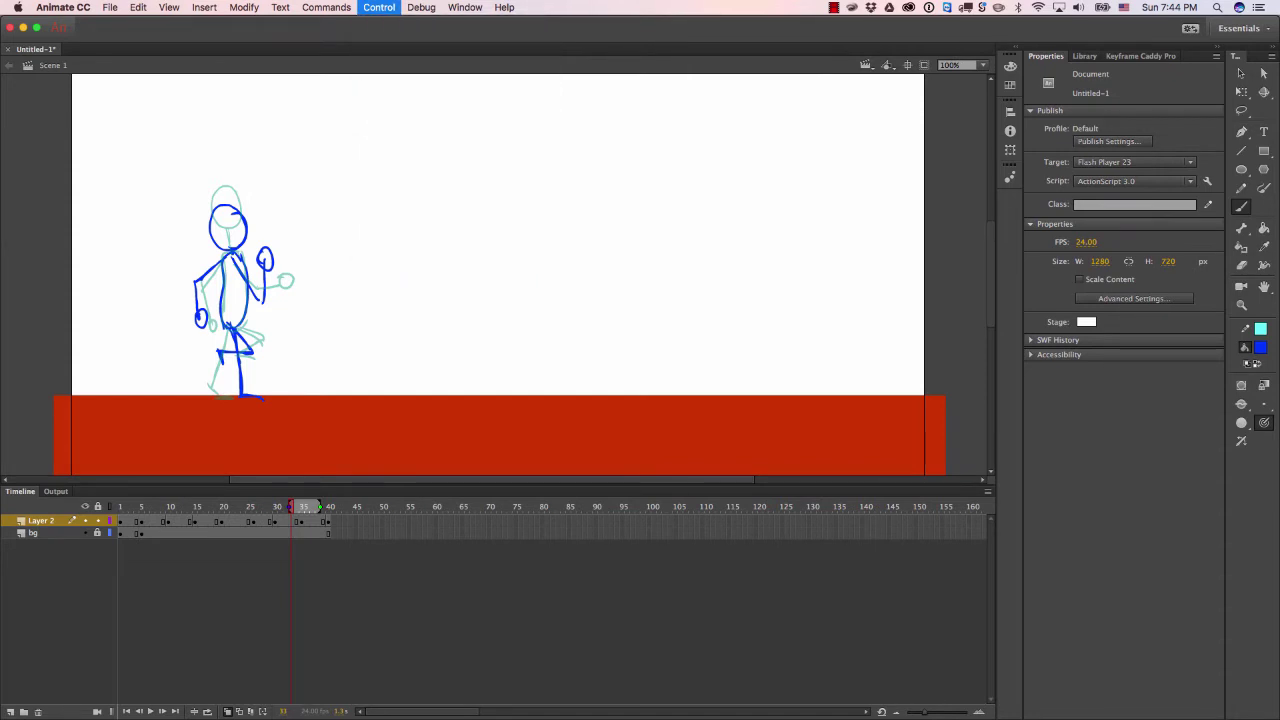
key(Return)
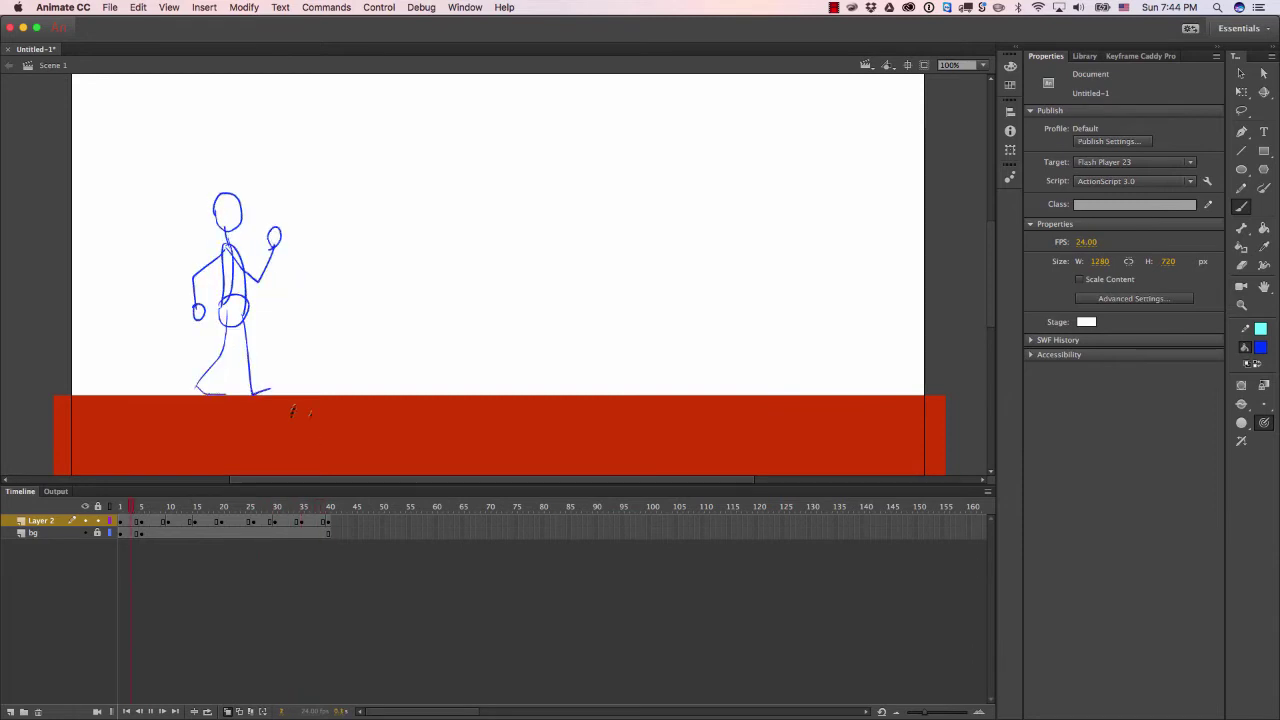
scroll(368, 304, down, 3)
scroll(255, 407, up, 3)
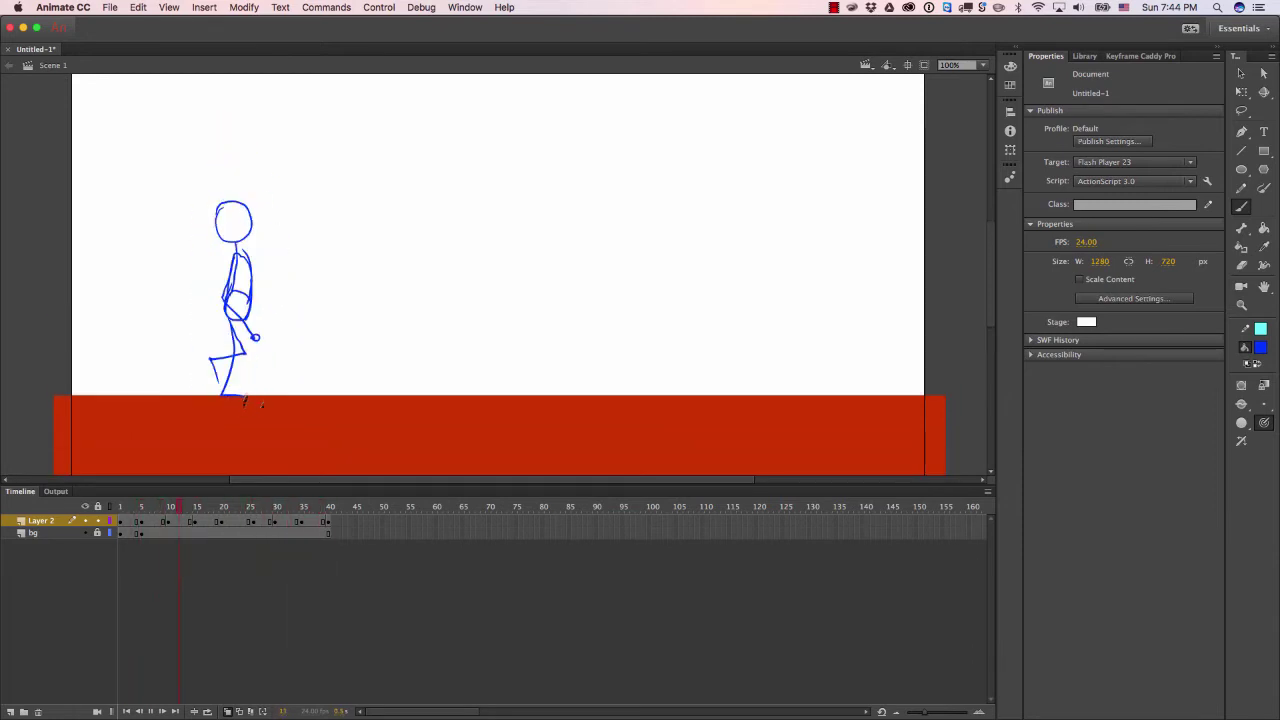
key(Return)
Turn on Onion Skin at frame 29 and extend its range to about frames 25 to 36
key(alt+shift+o)
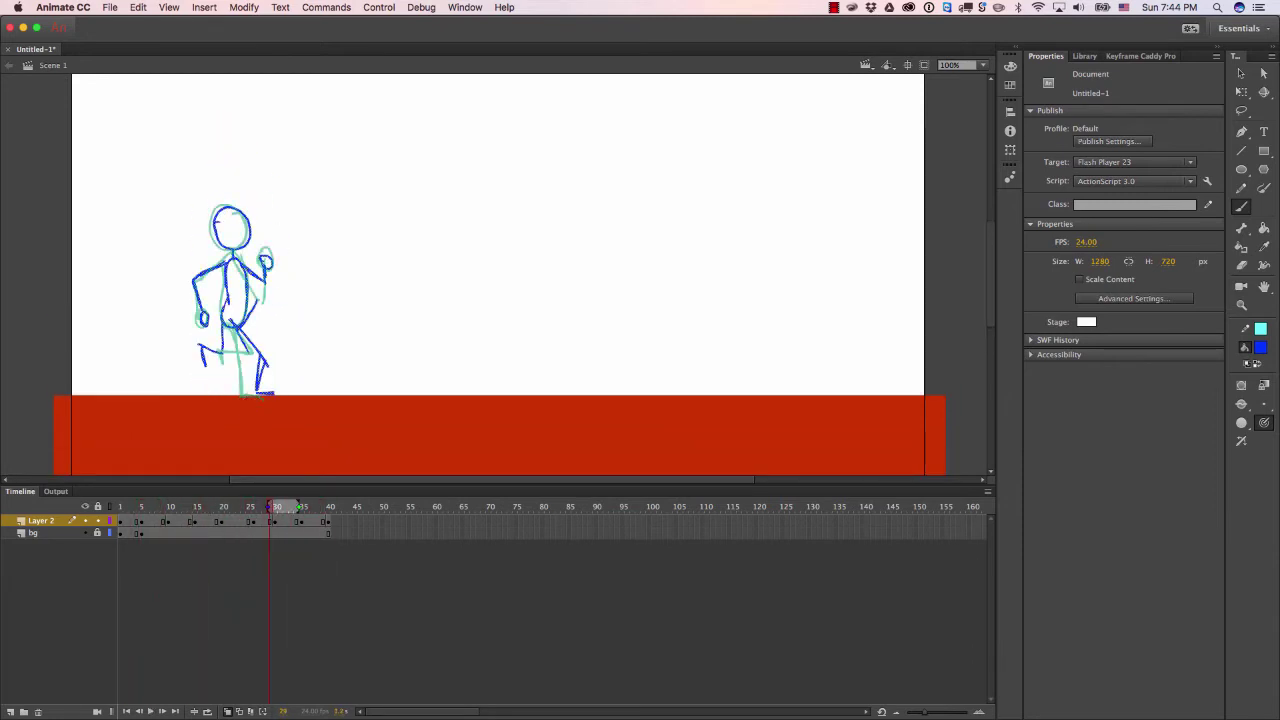
click(227, 711)
click(227, 711)
mouse_move(272, 506)
mouse_down()
mouse_move(246, 506)
mouse_move(308, 506)
mouse_up()
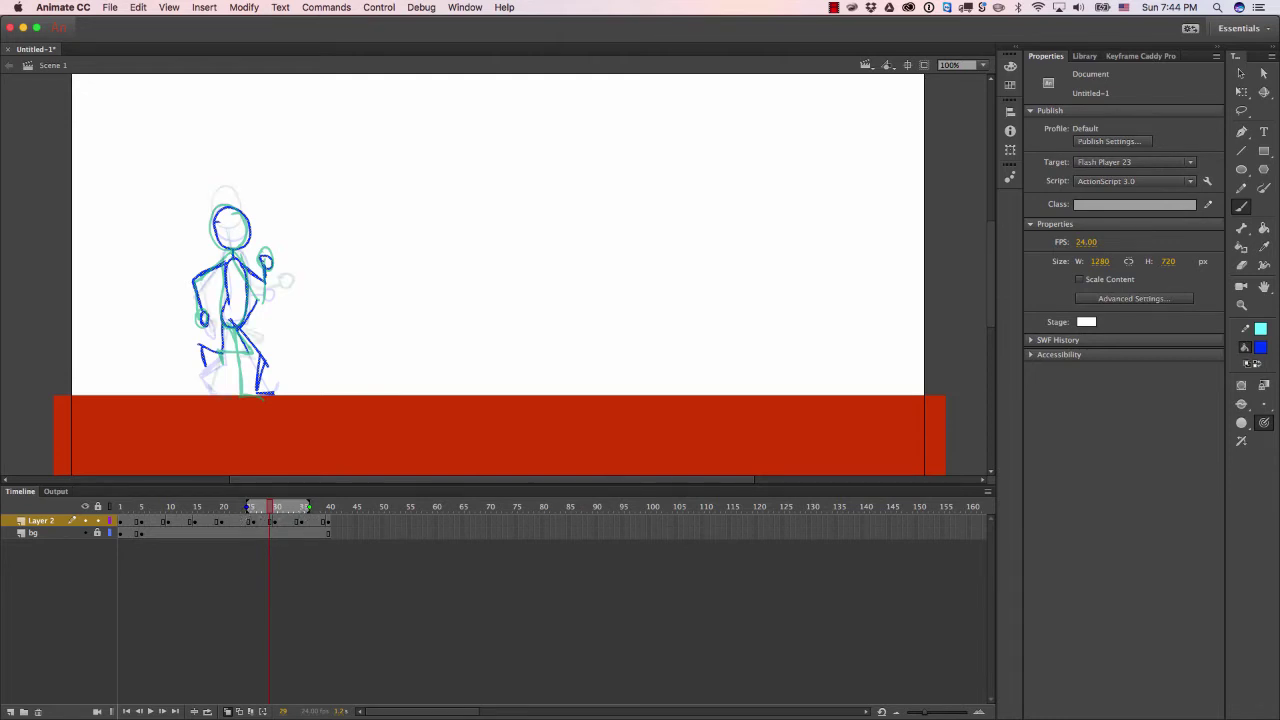
Play the stick figure walk cycle and stop it near the end of the timeline
scroll(212, 364, down, 2)
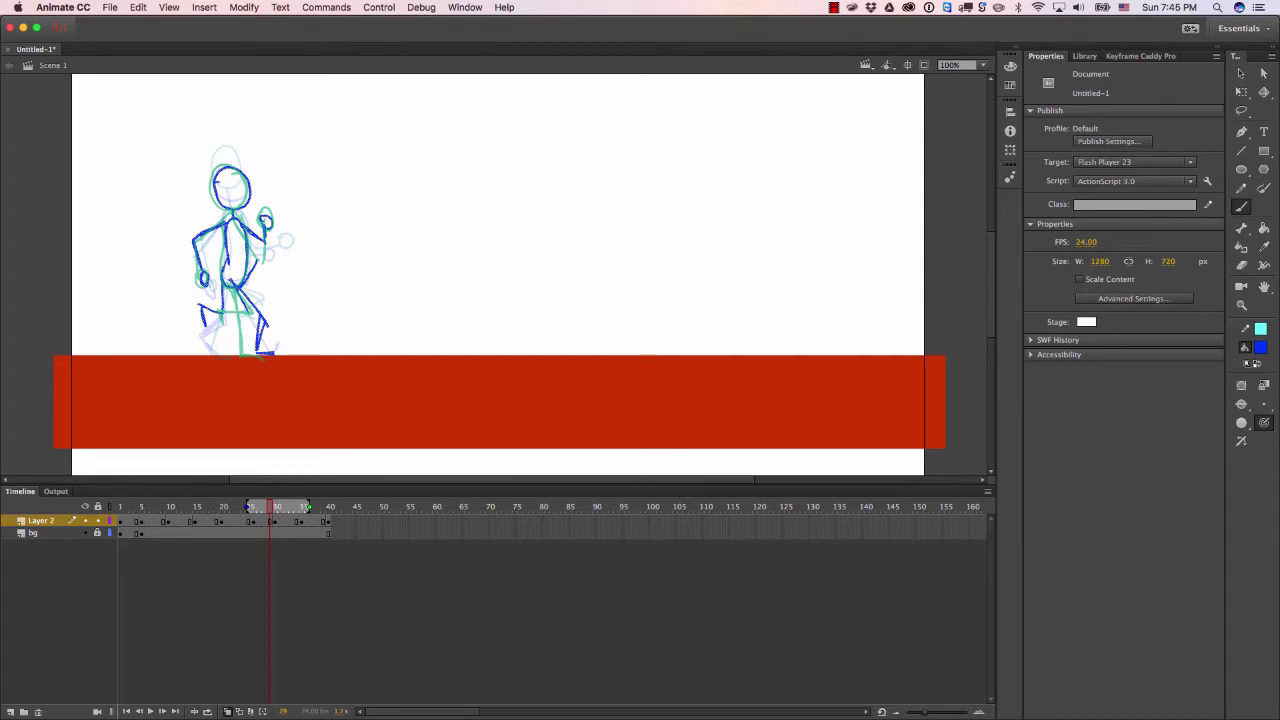
key(Return)
key(Return)
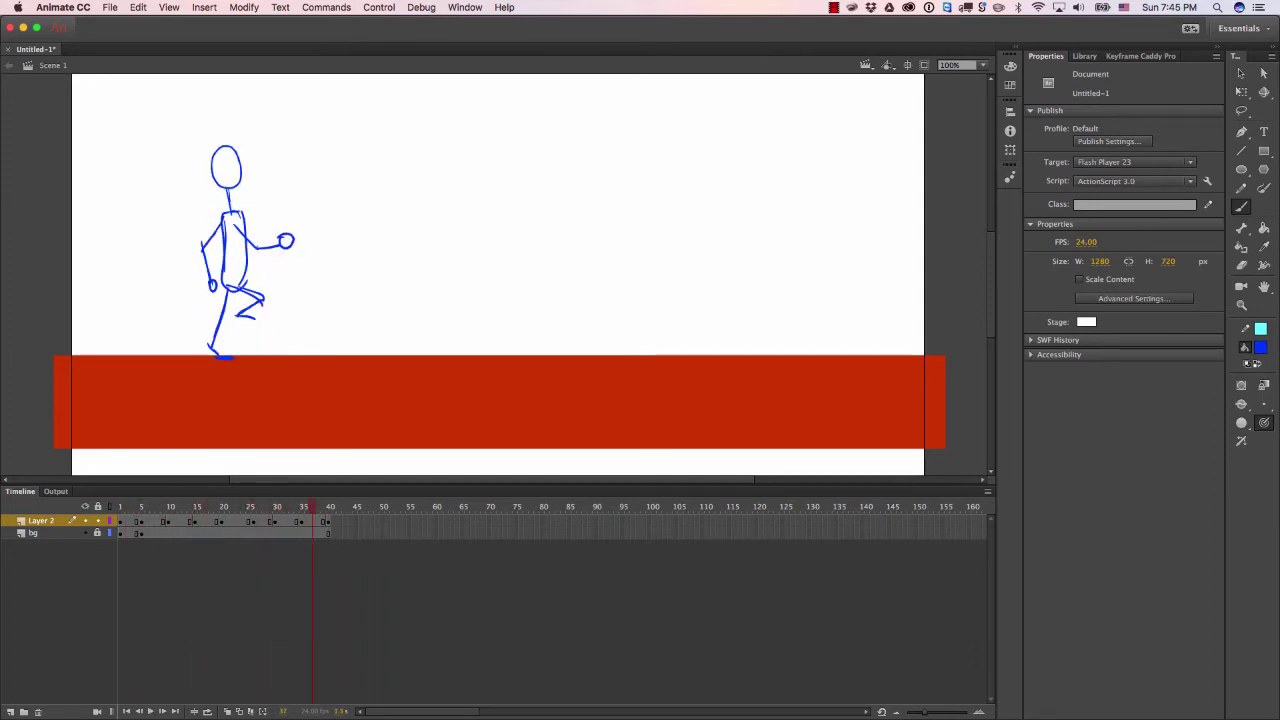
Look at the walk cycle reference image in Chrome, minimize it, and replay the animation in Animate
drag(5, 224, 430, 72)
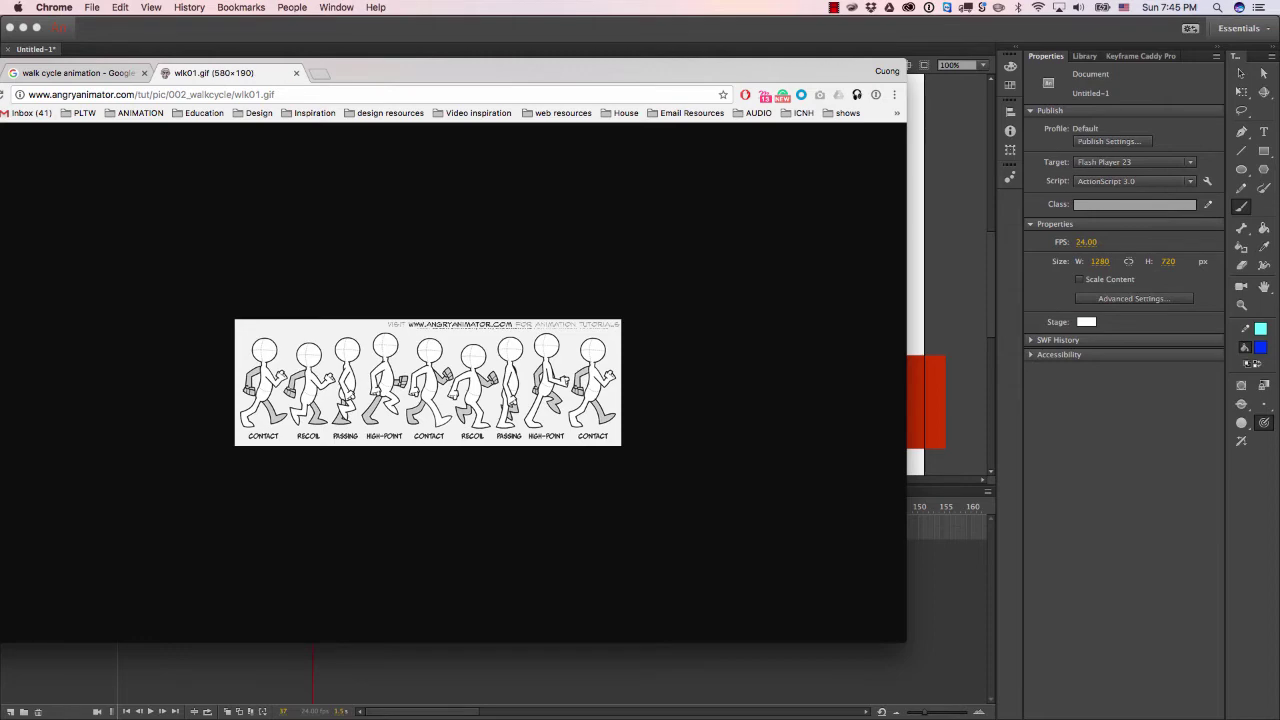
key(super+m)
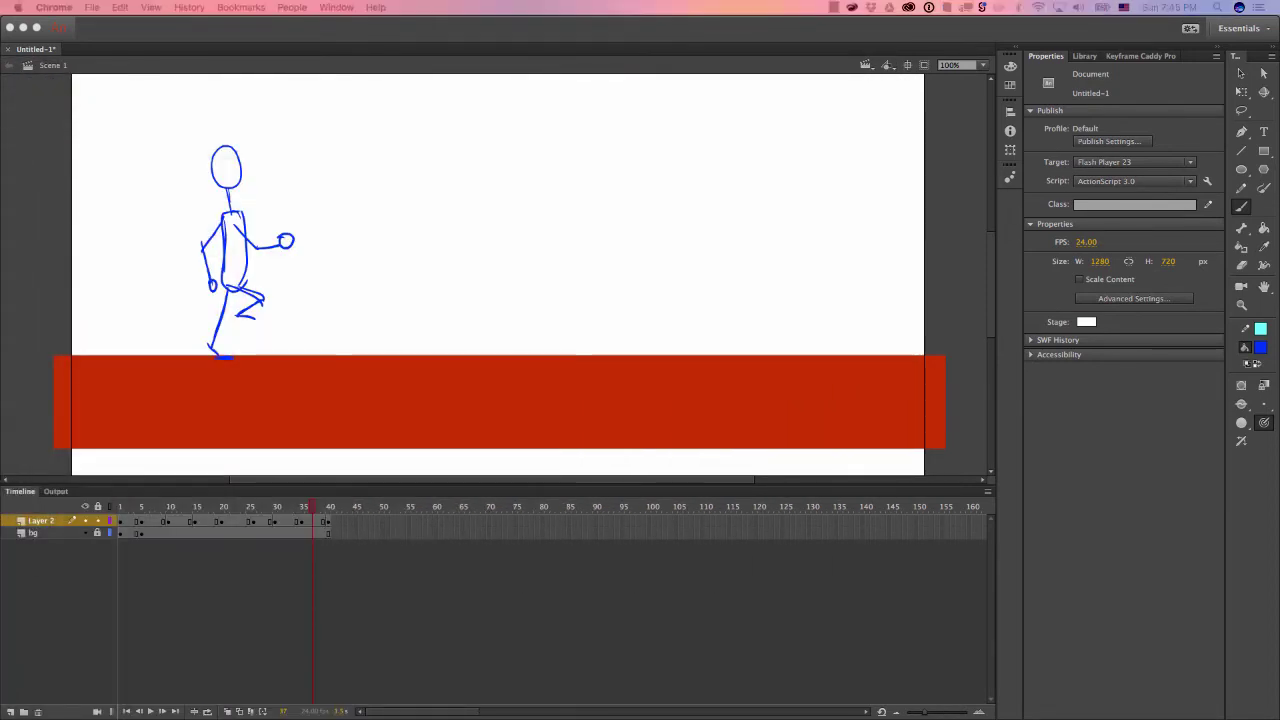
key(Return)
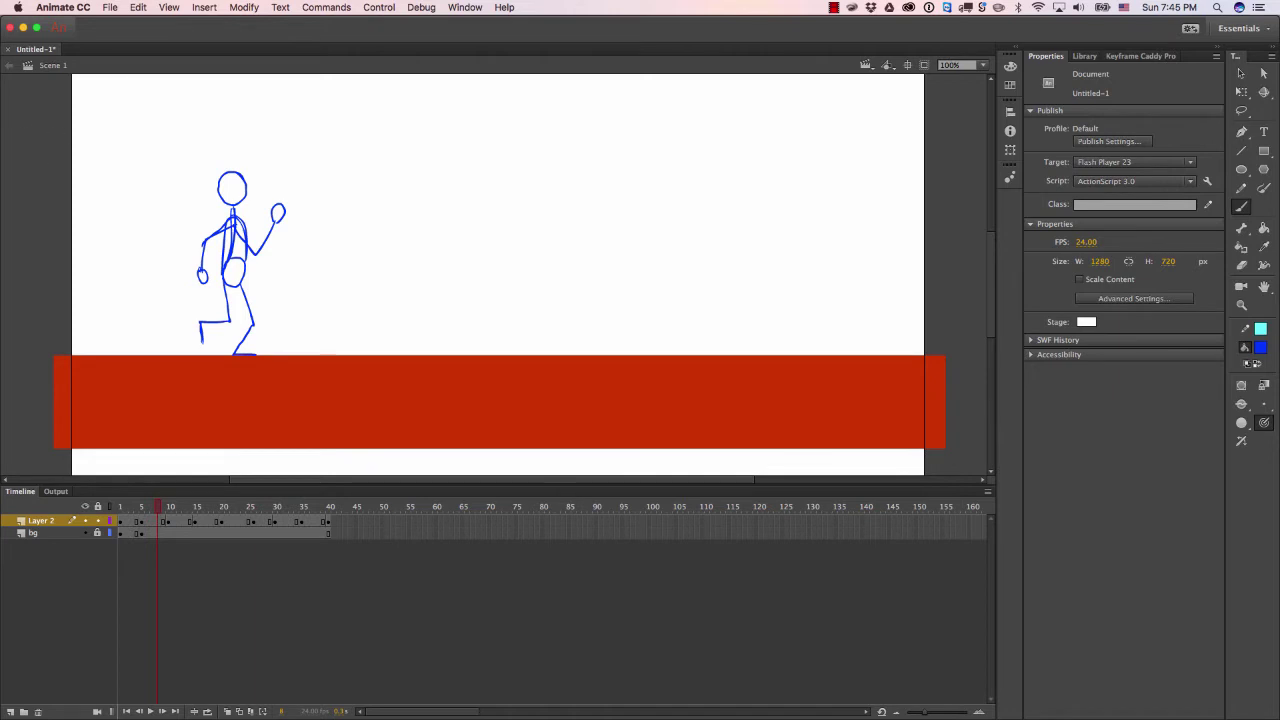
Review the onion-skinned in-between drawings on Layer 2 up to frame 10 and play the walk cycle from frame 1
click(2, 134)
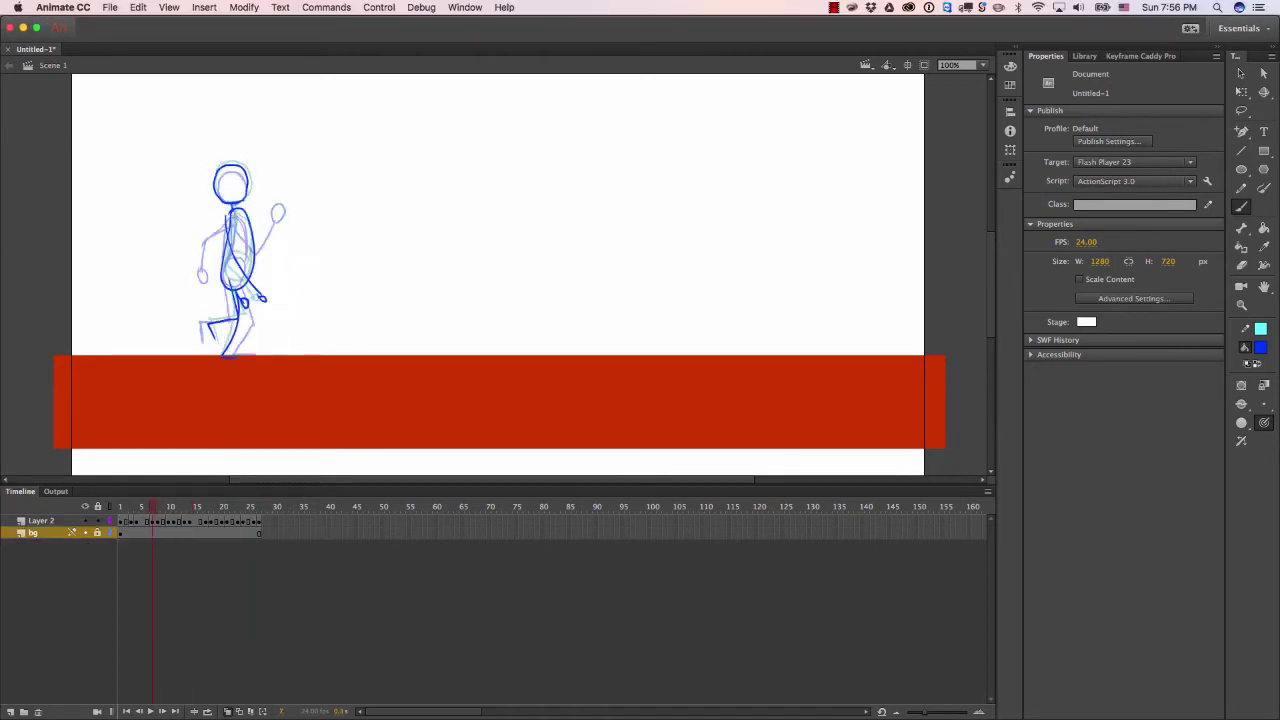
key(comma)
key(comma)
key(comma)
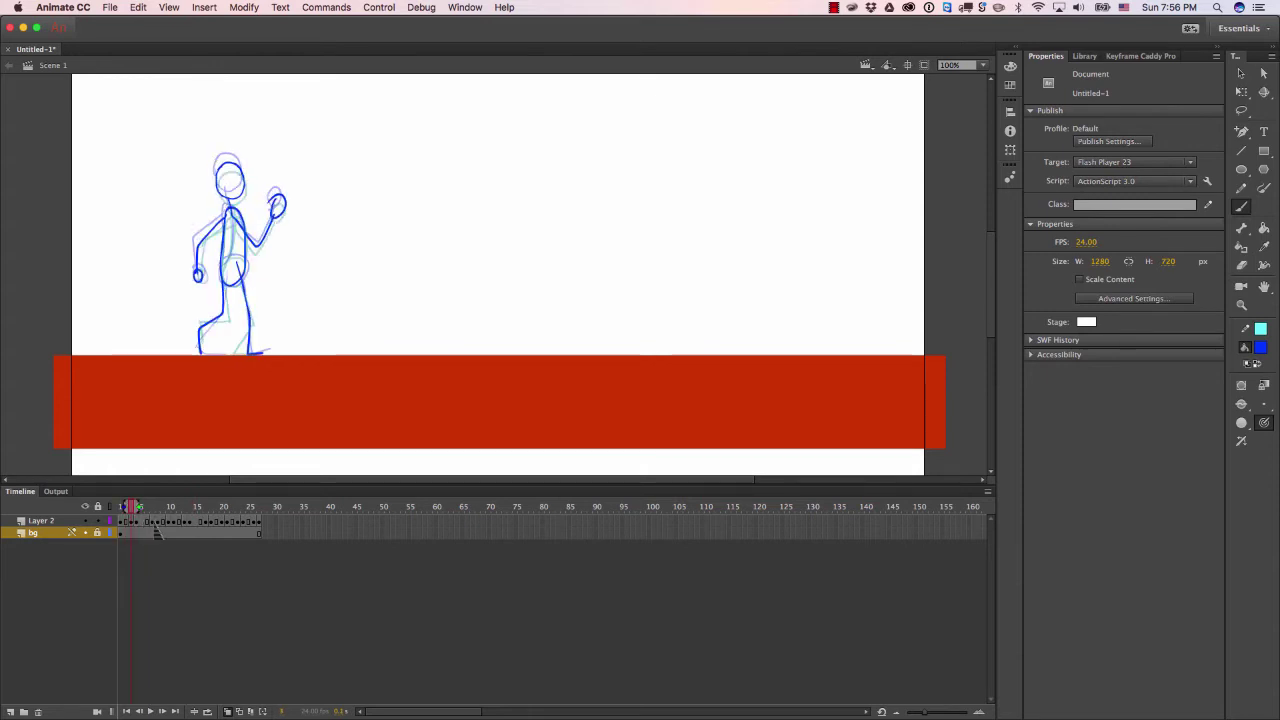
click(170, 522)
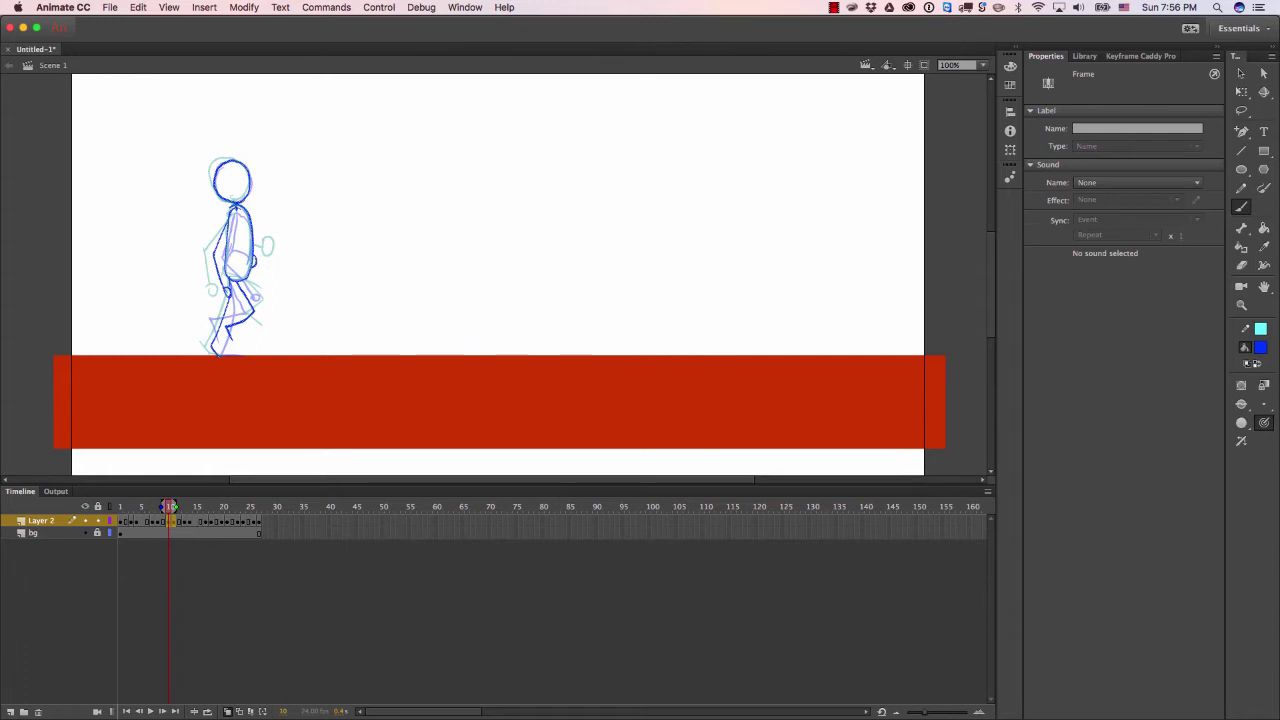
drag(195, 507, 121, 507)
key(Return)
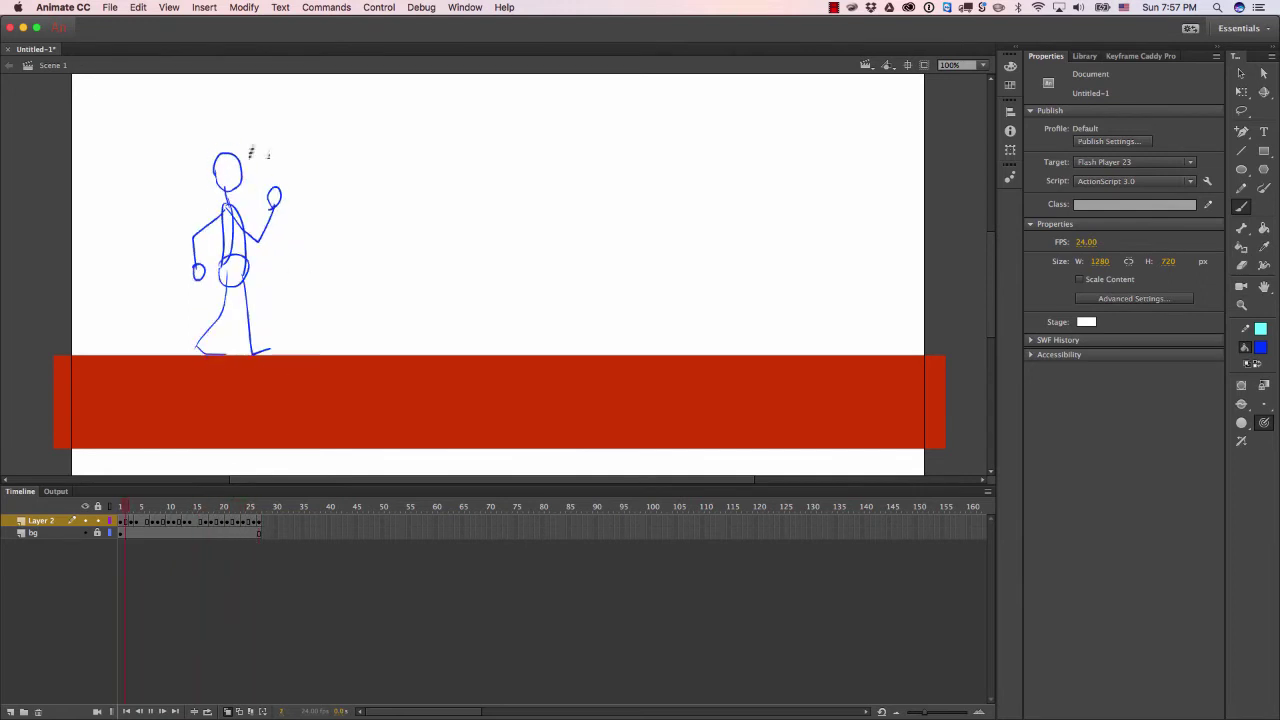
Review the looping walk cycle playback and stop it with the Selection tool active
scroll(498, 275, down, 4)
scroll(498, 275, up, 8)
scroll(498, 275, down, 3)
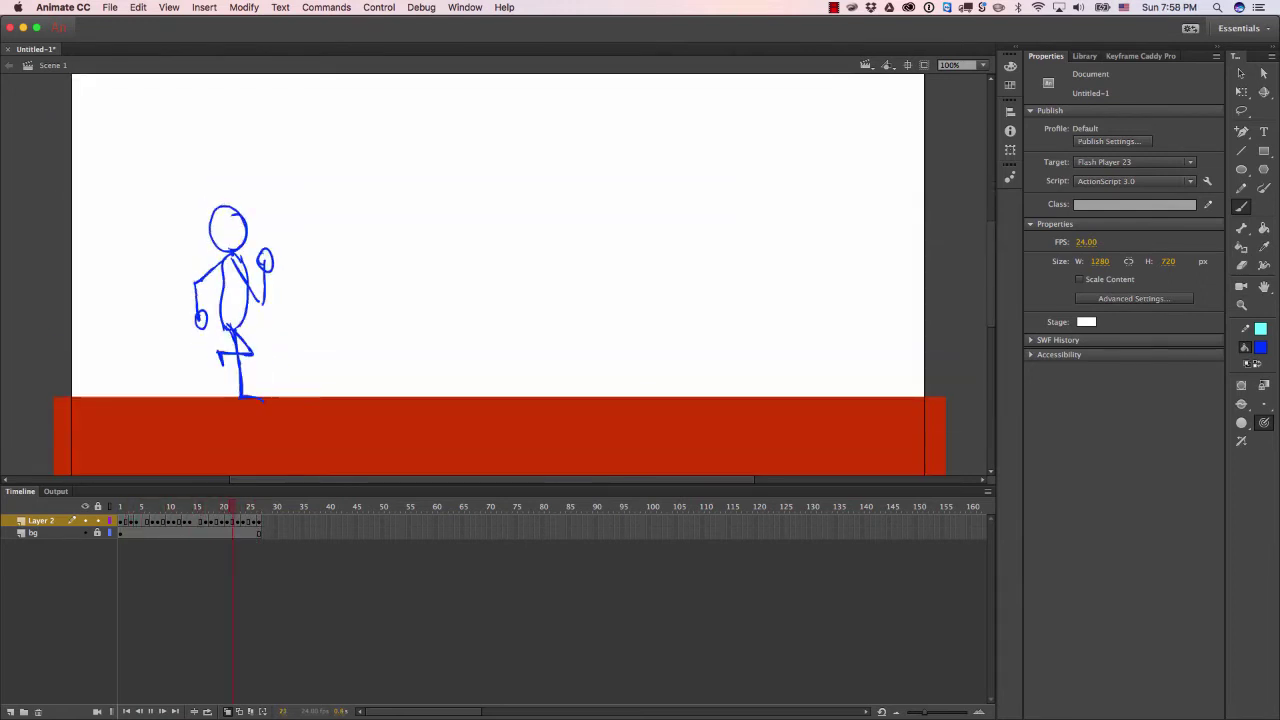
click(1241, 73)
click(353, 343)
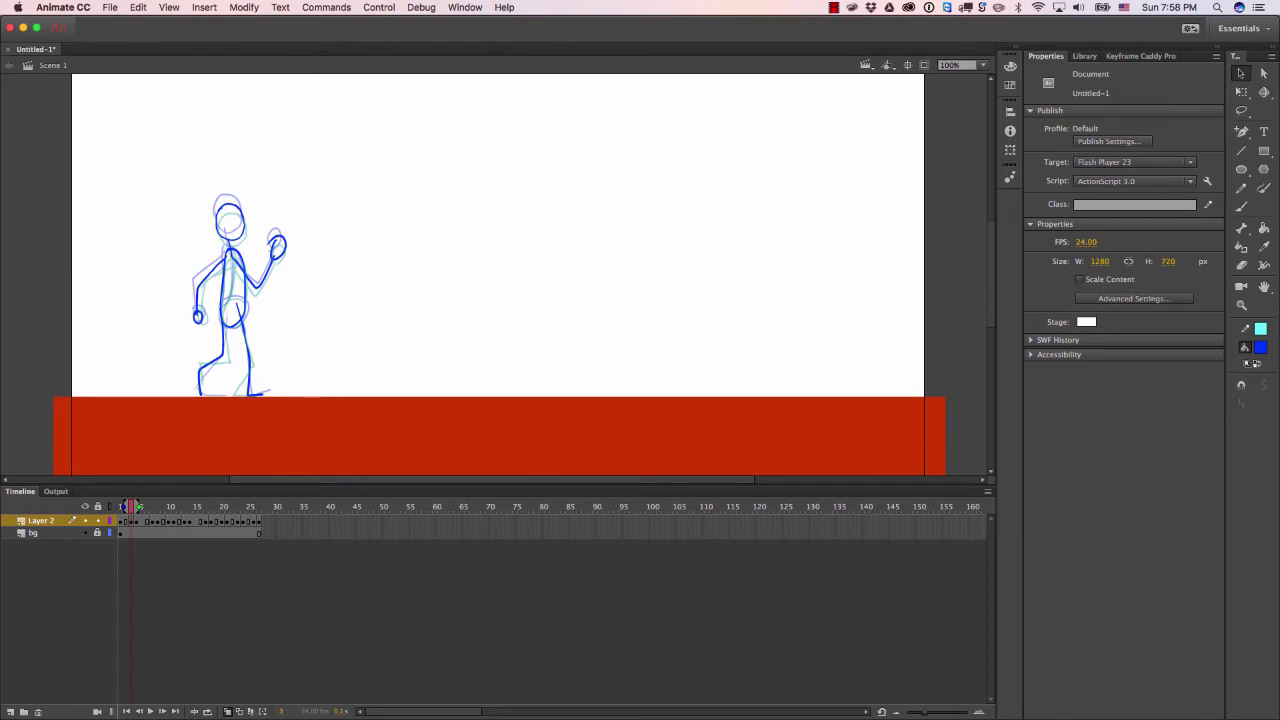
Turn off Onion Skin and remove the newly added empty layer above Layer 2
click(11, 712)
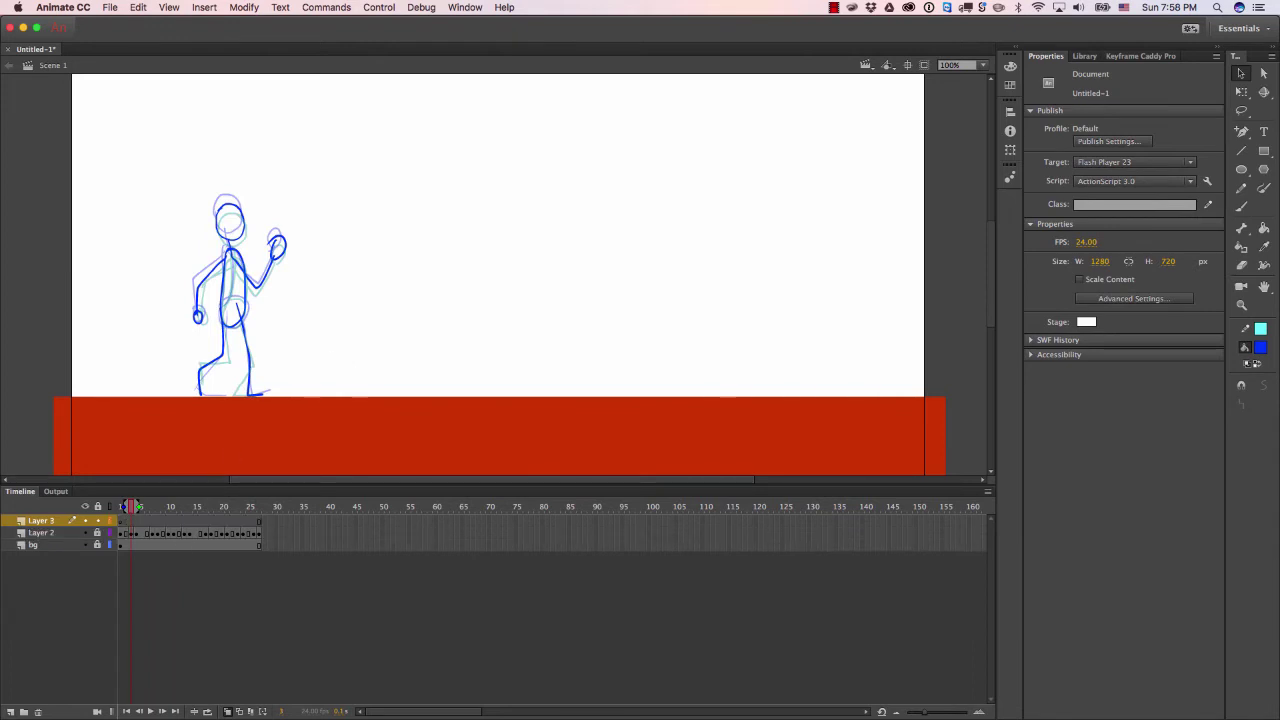
key(alt+shift+o)
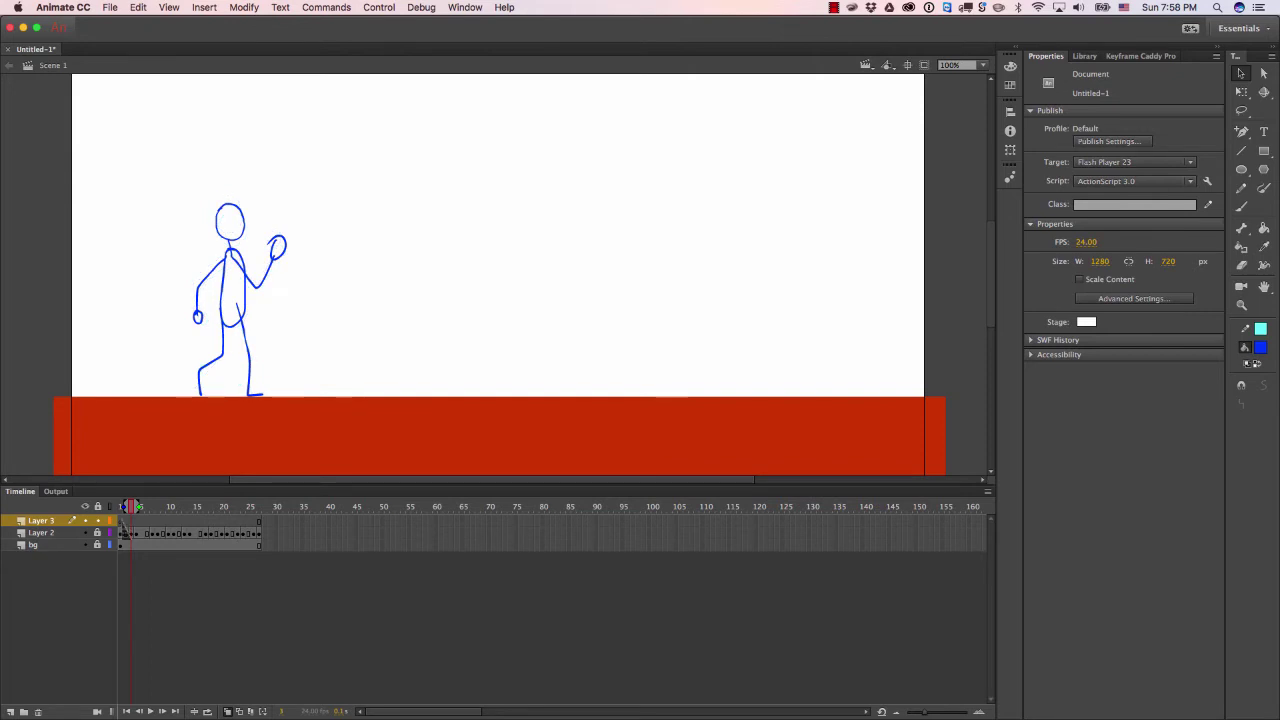
click(123, 522)
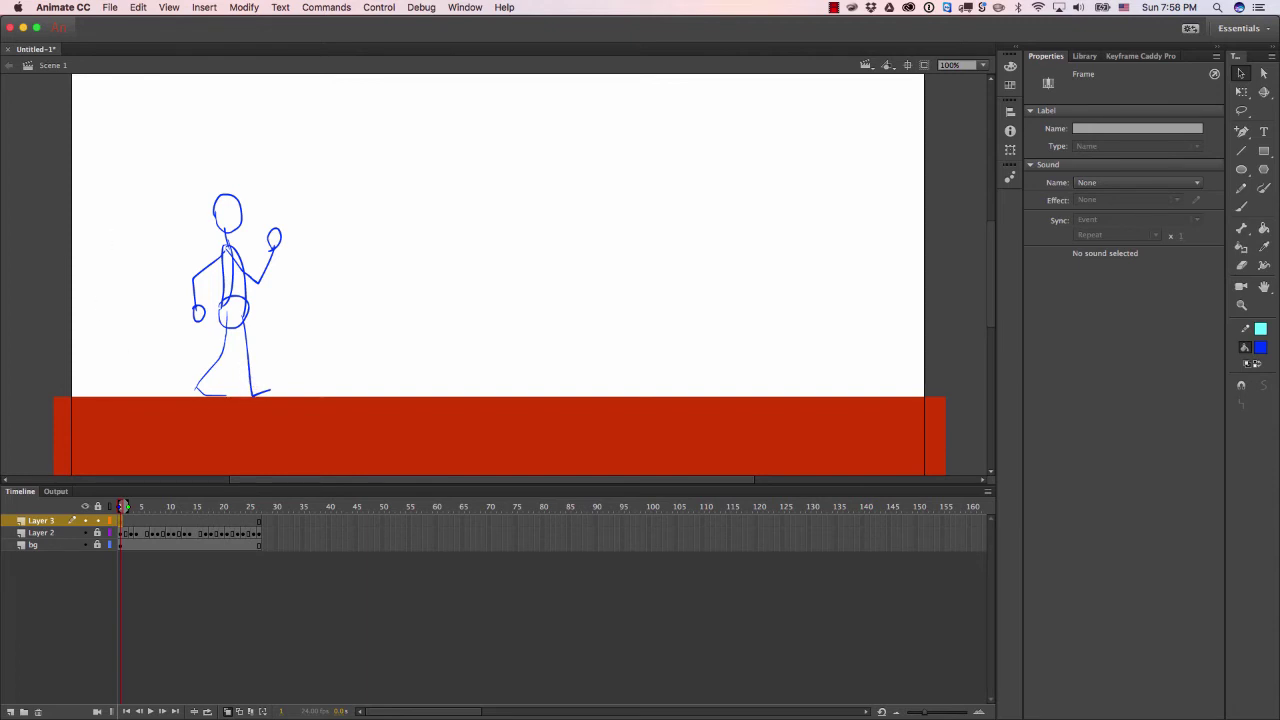
click(38, 712)
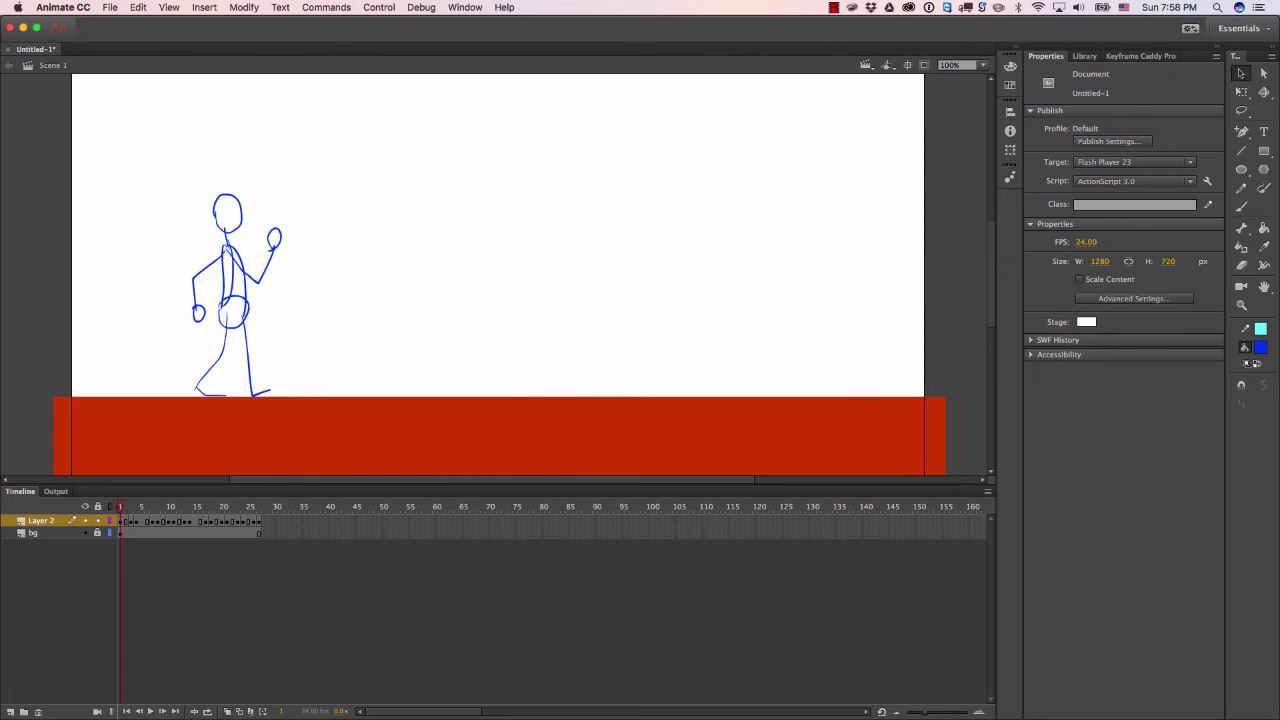
Add a new layer above Layer 2 and draw a blue rectangle about 210 × 200 px in the upper stage area
key(Return)
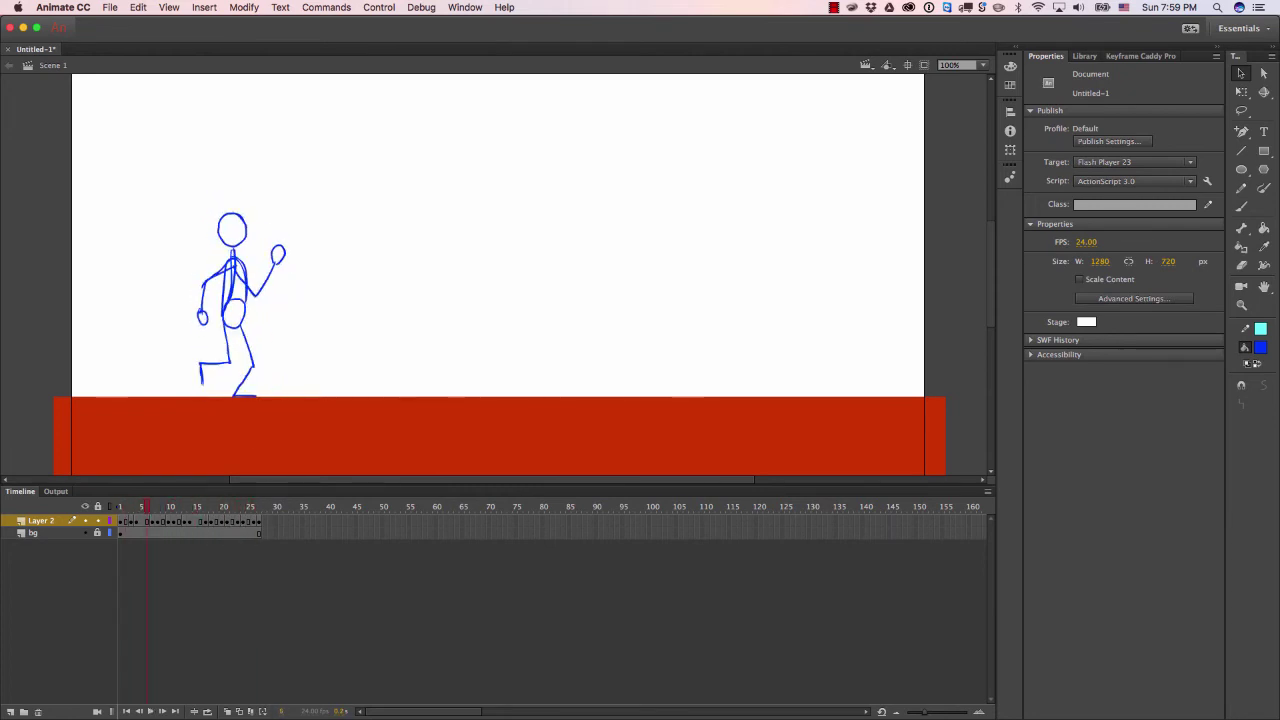
click(42, 521)
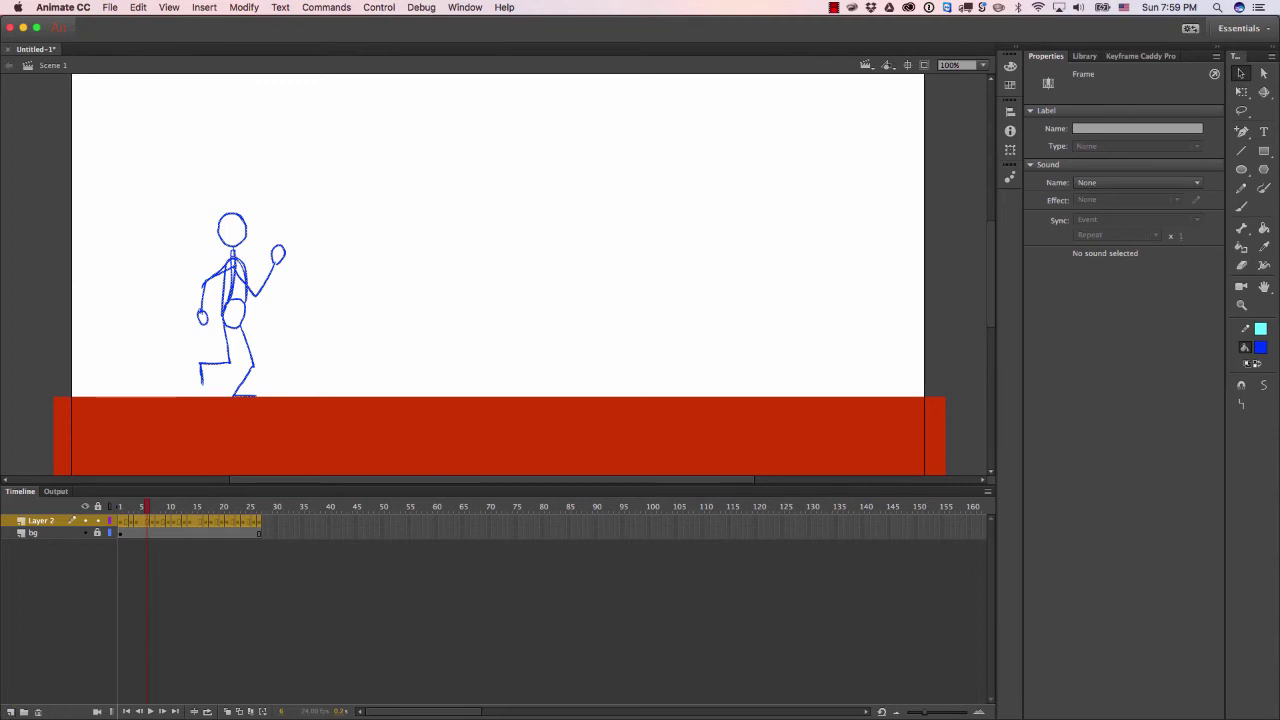
click(10, 711)
key(l)
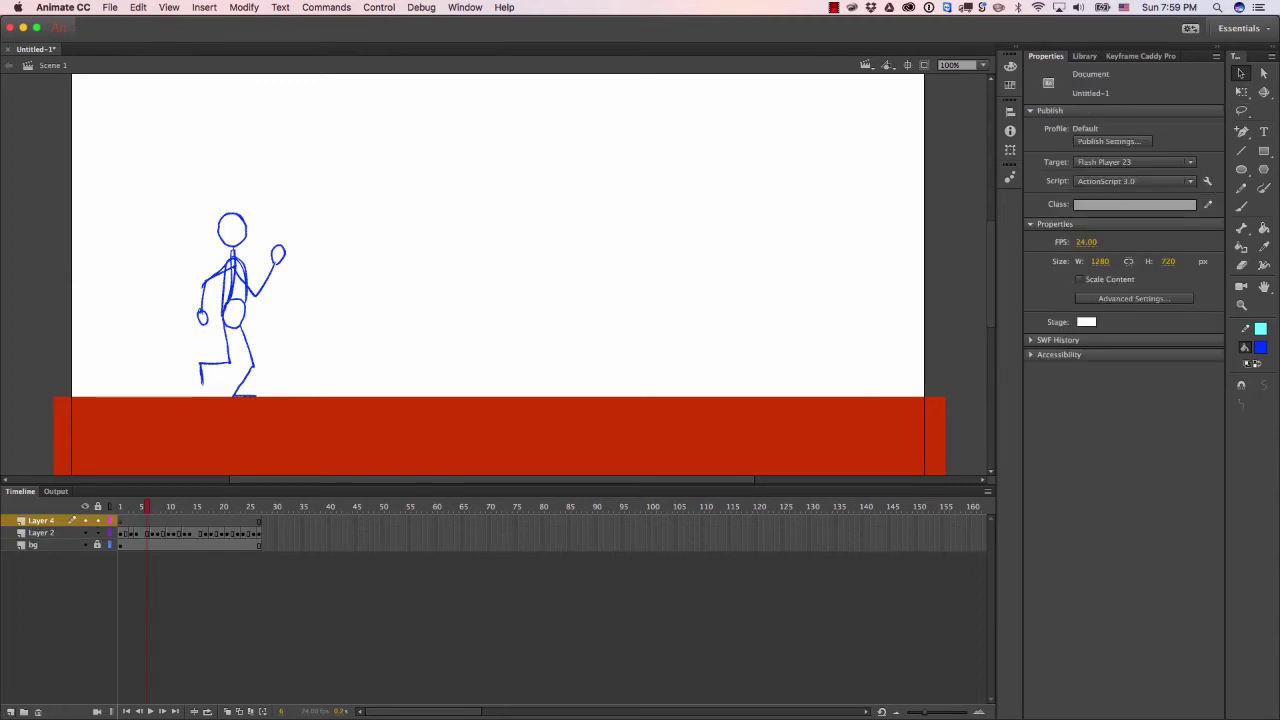
key(r)
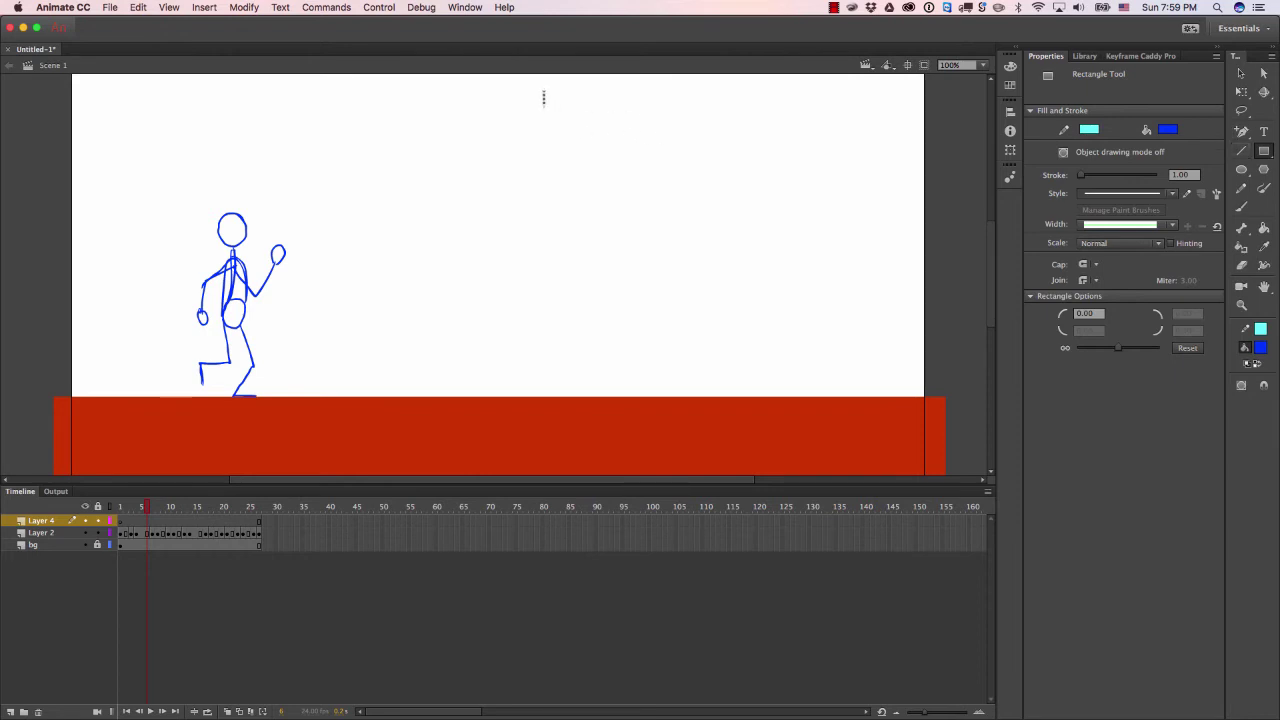
drag(538, 93, 677, 226)
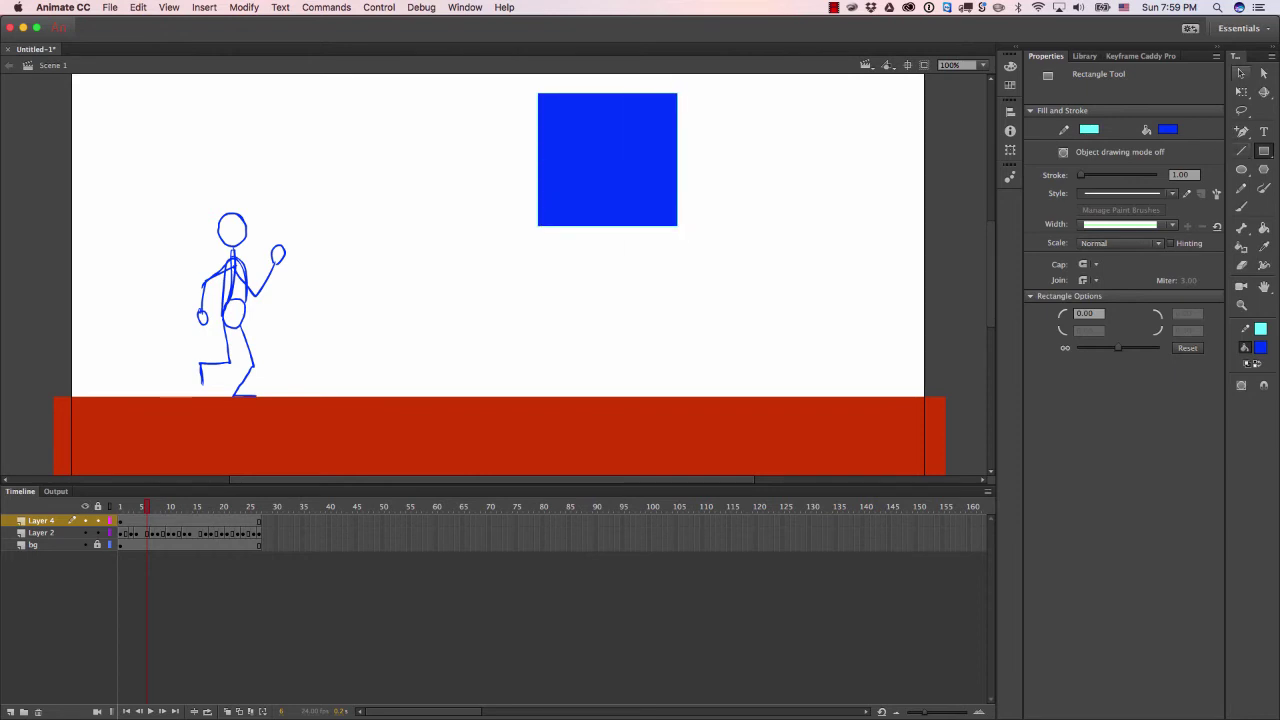
Convert the whole blue rectangle, including its outline, to a Graphic symbol named "walk cycle"
click(1241, 73)
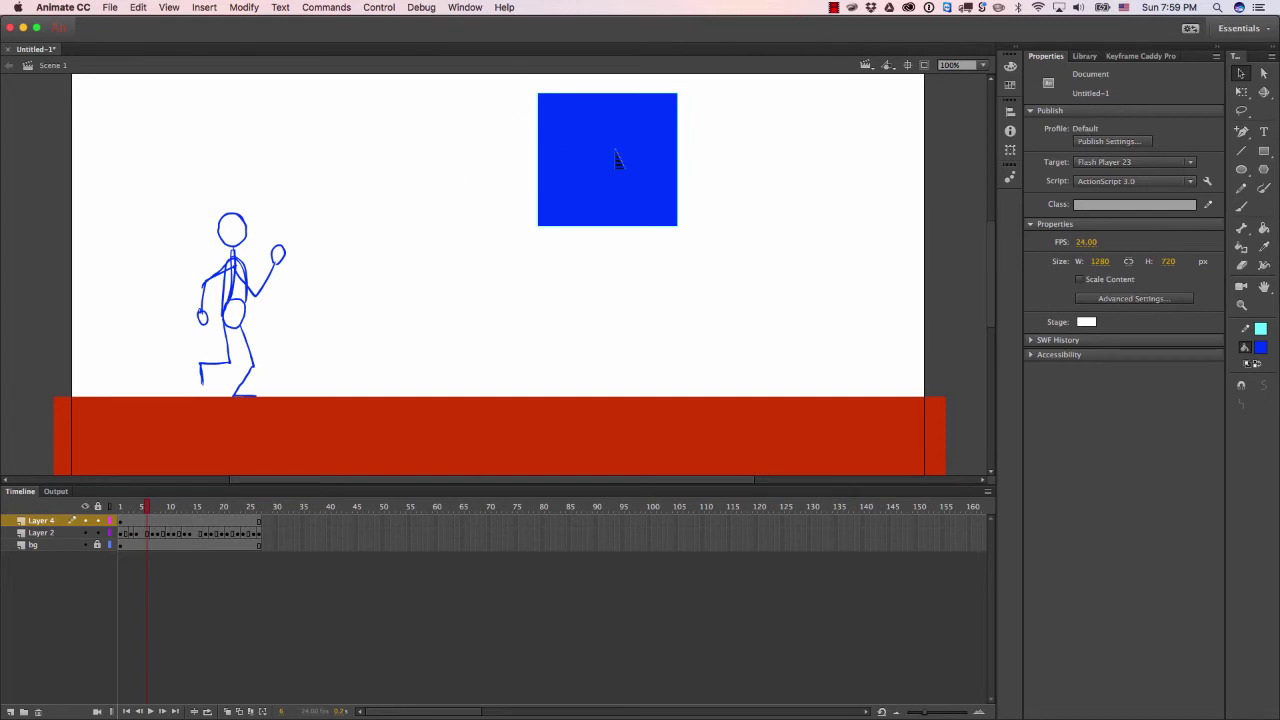
drag(740, 270, 468, 72)
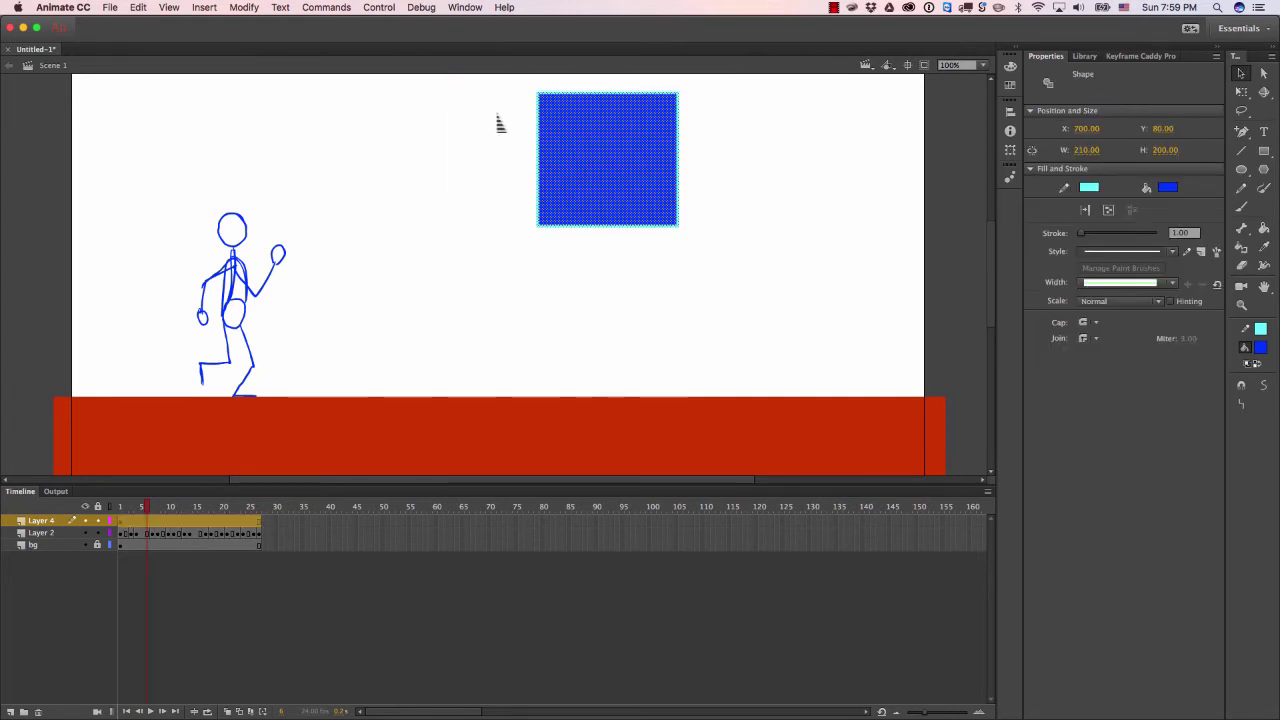
right_click(570, 150)
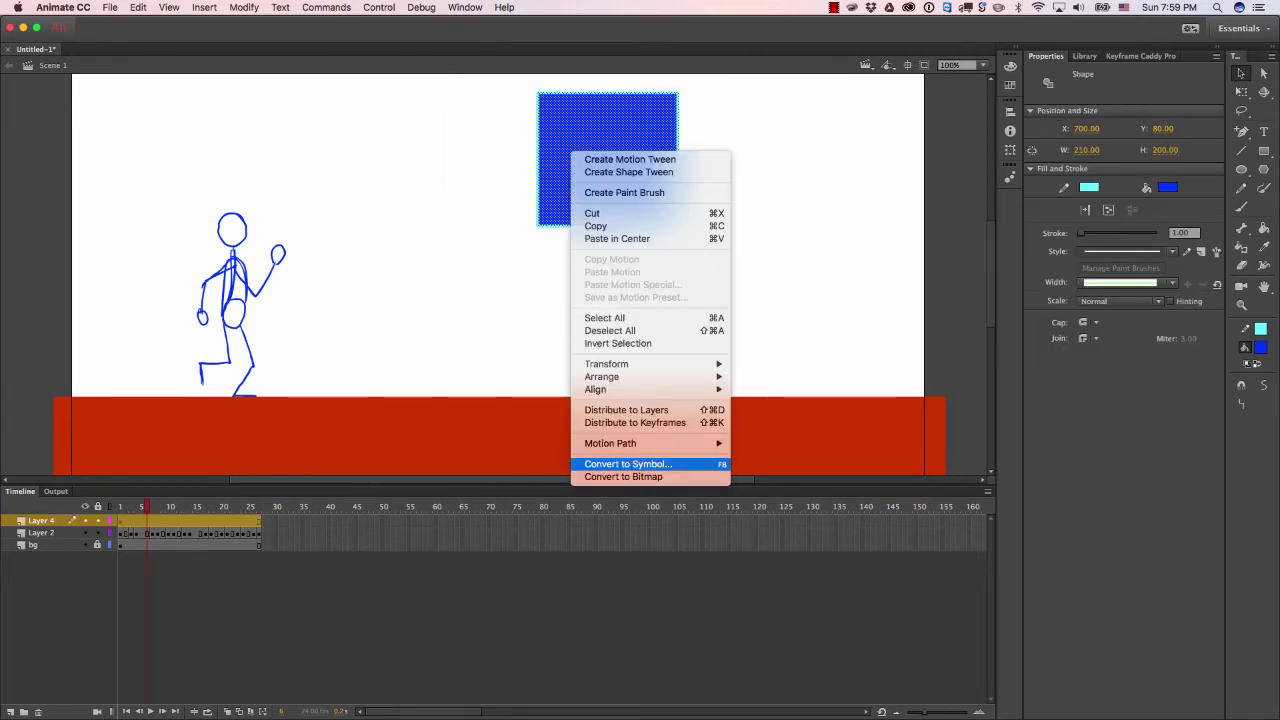
click(623, 476)
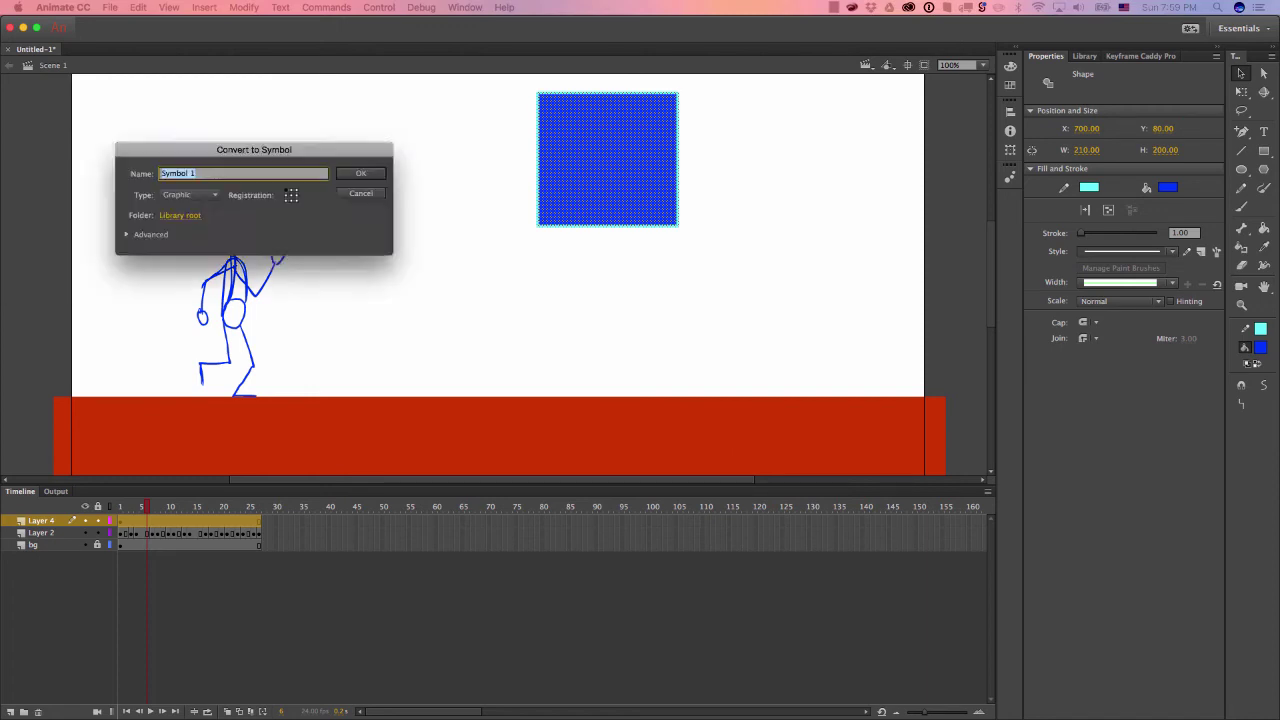
key(F8)
text(walk cycle)
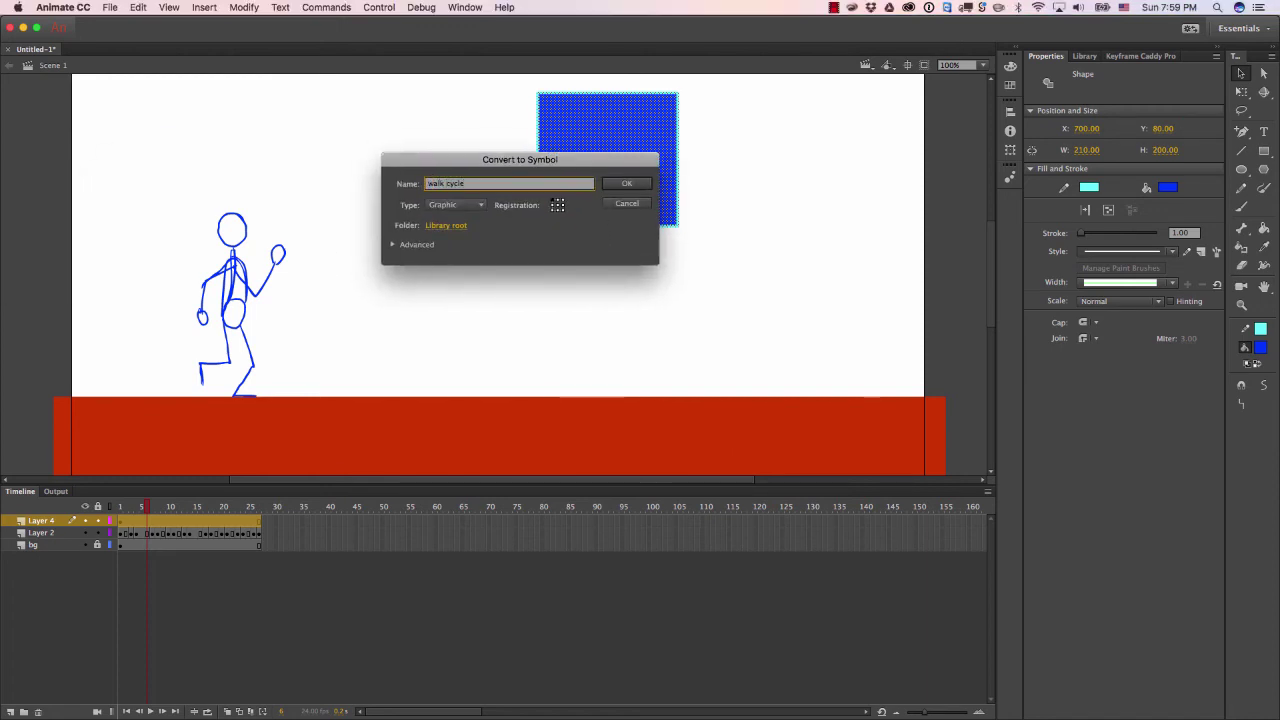
click(456, 205)
click(457, 248)
click(627, 184)
click(641, 182)
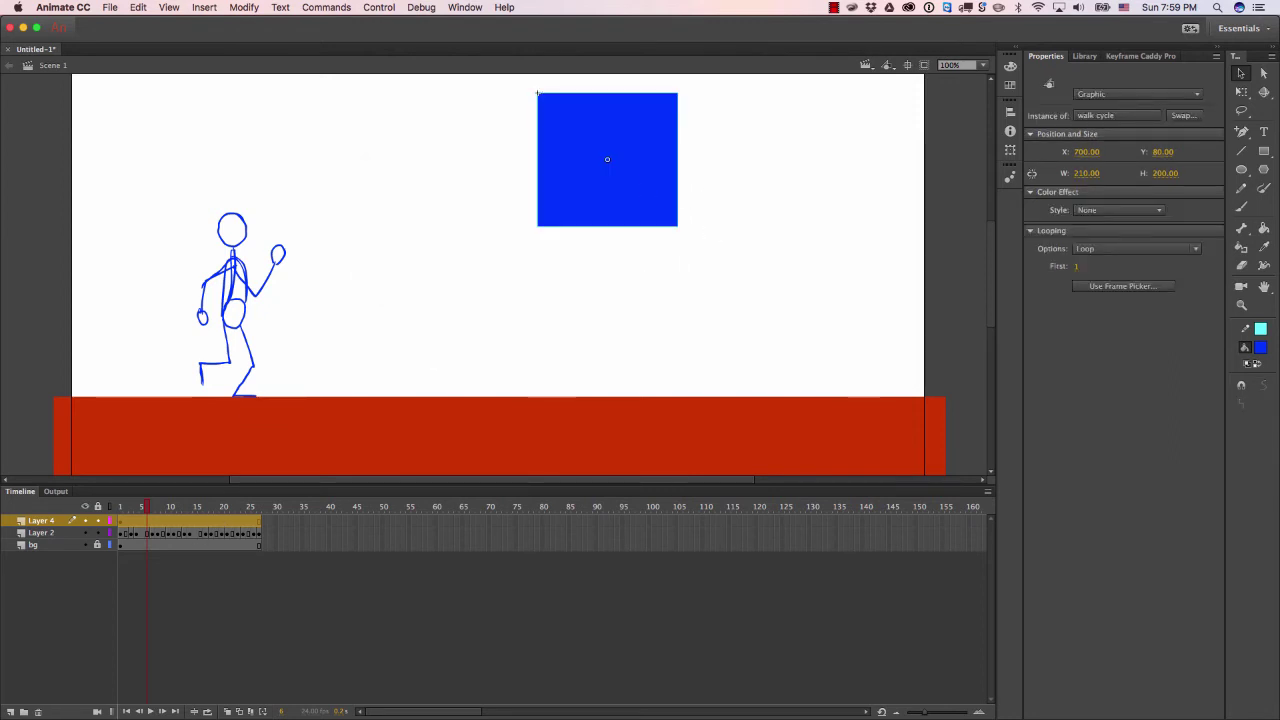
Cut Layer 2 with all of its walk cycle drawings from the main timeline
click(41, 533)
right_click(52, 532)
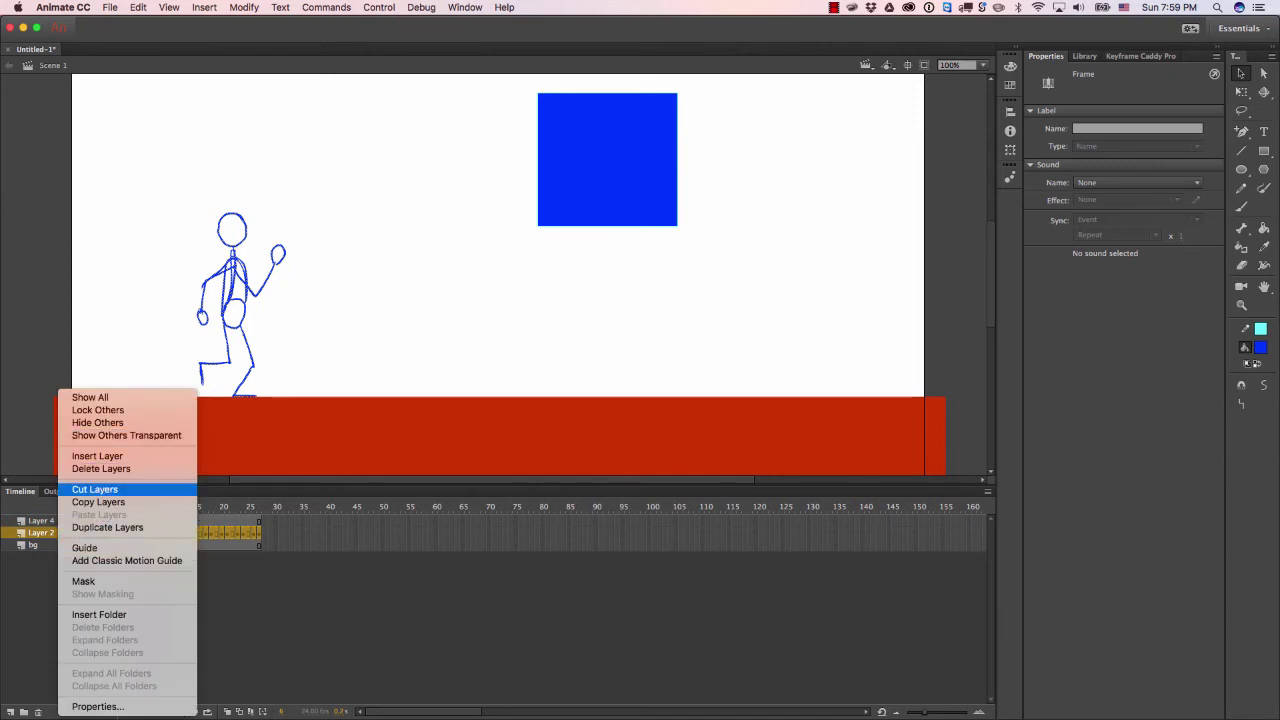
click(95, 489)
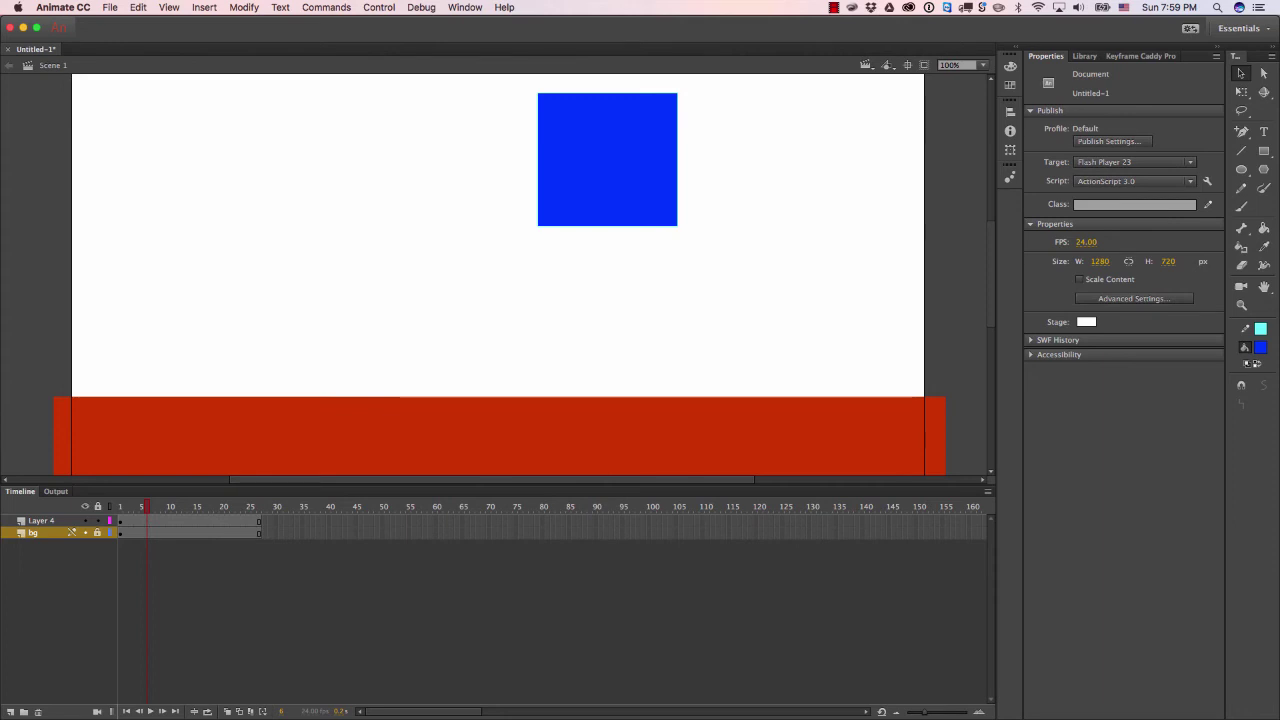
Open the walk cycle symbol for editing and paste the cut drawing layer into its timeline
click(636, 120)
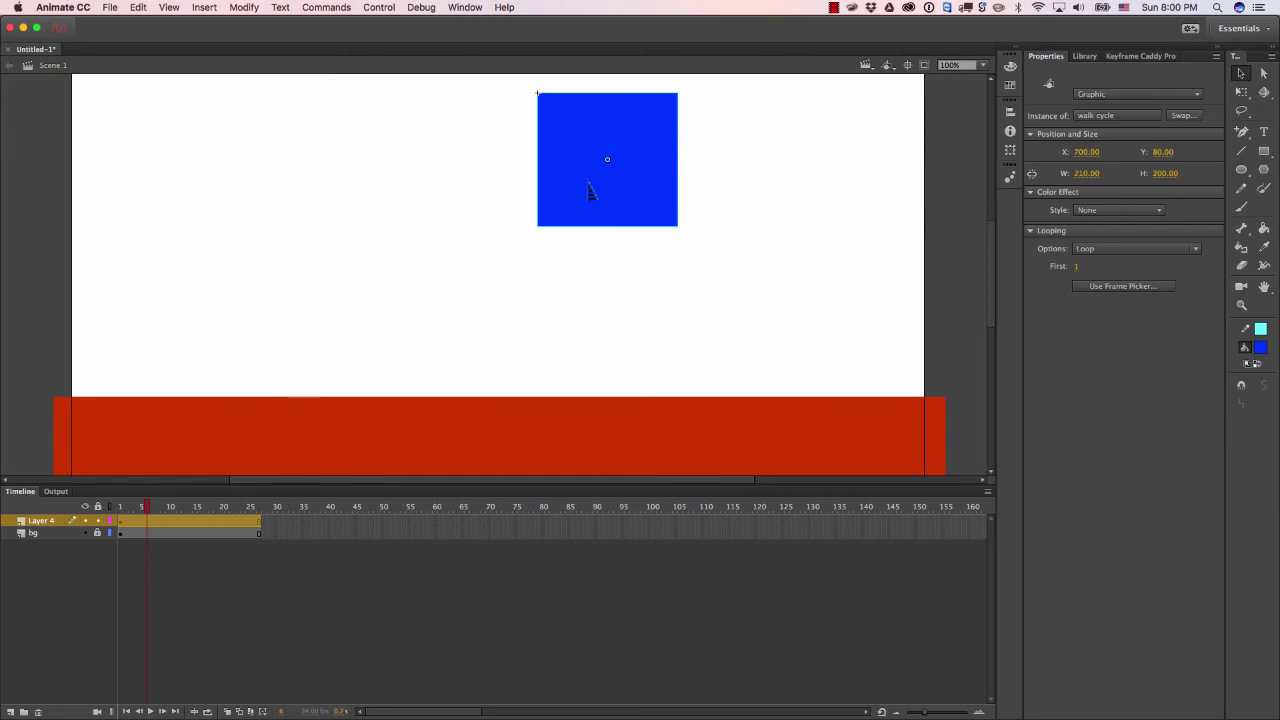
double_click(620, 142)
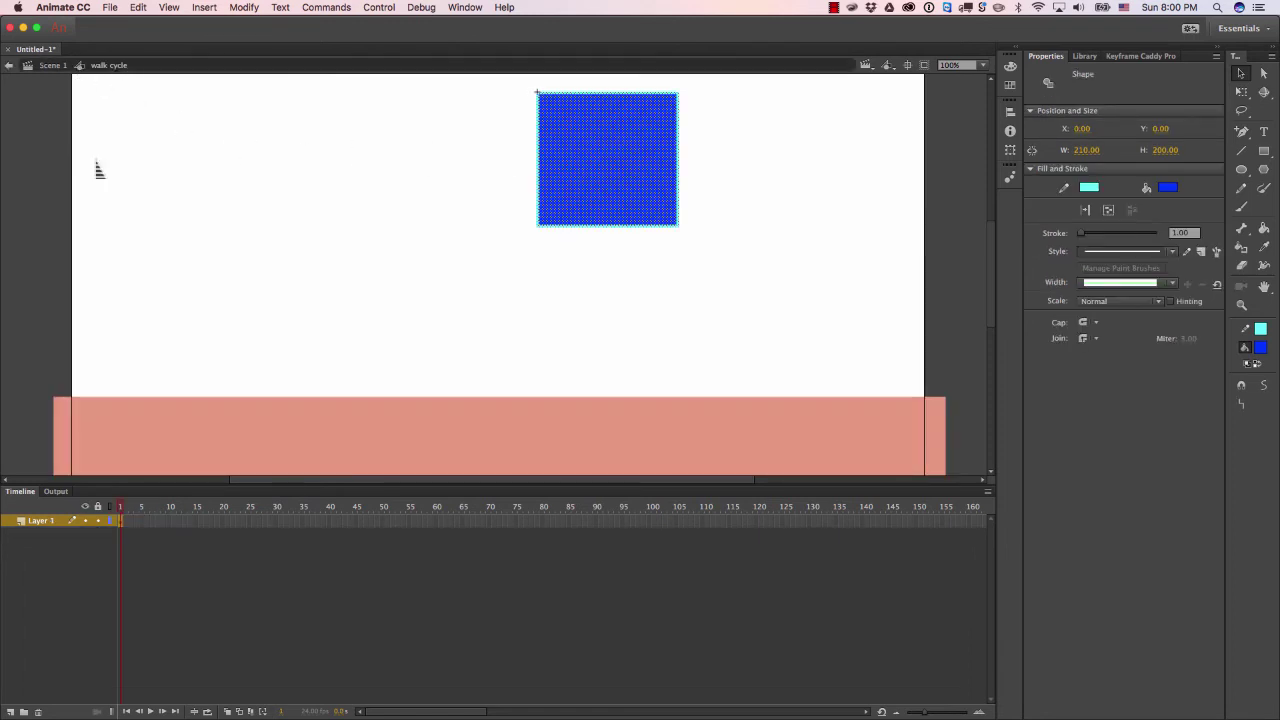
key(Escape)
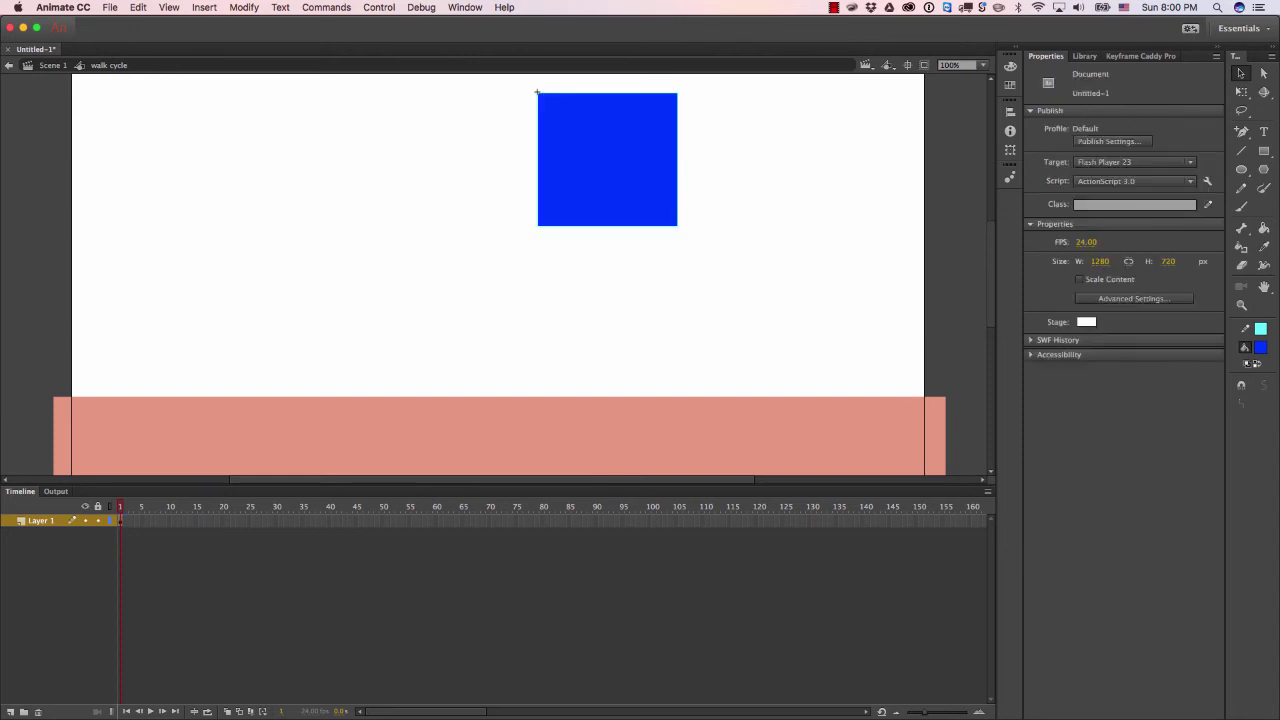
right_click(40, 520)
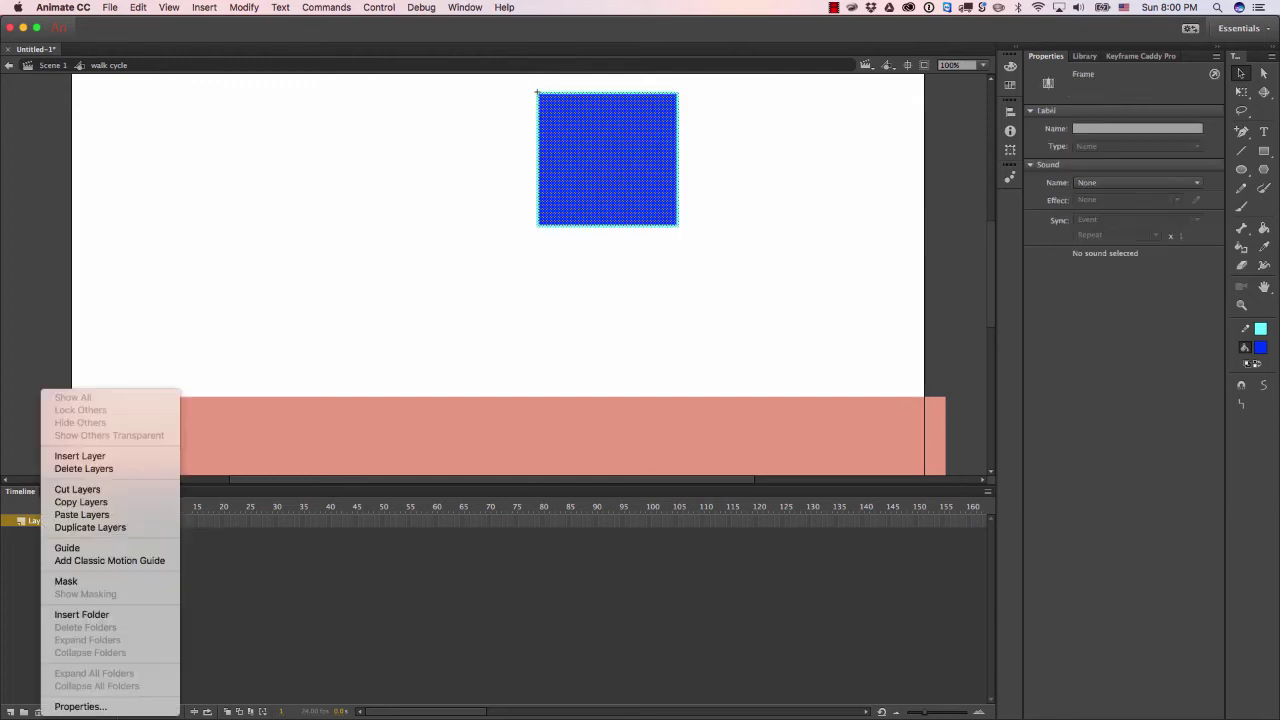
click(81, 514)
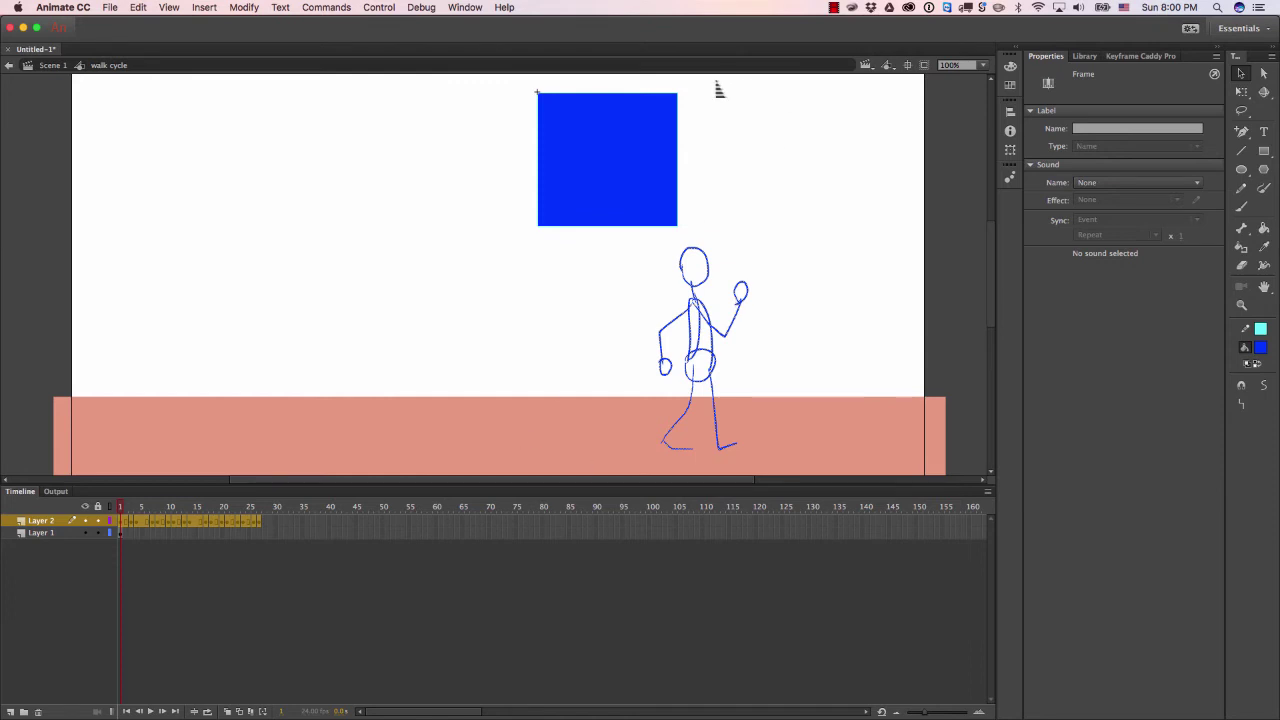
Delete Layer 1 with the placeholder rectangle inside the symbol and play the pasted walk cycle
click(42, 533)
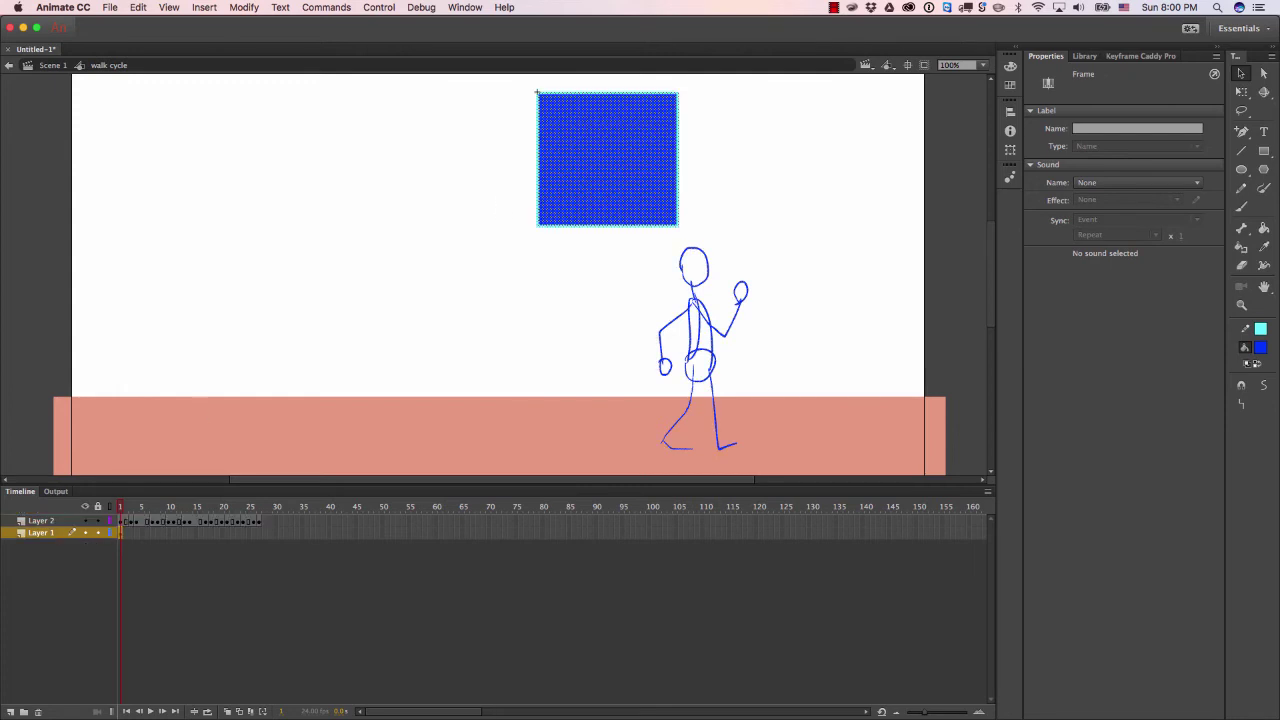
click(38, 712)
scroll(752, 377, down, 2)
scroll(752, 377, up, 2)
scroll(537, 91, up, 2)
scroll(537, 91, down, 2)
key(Return)
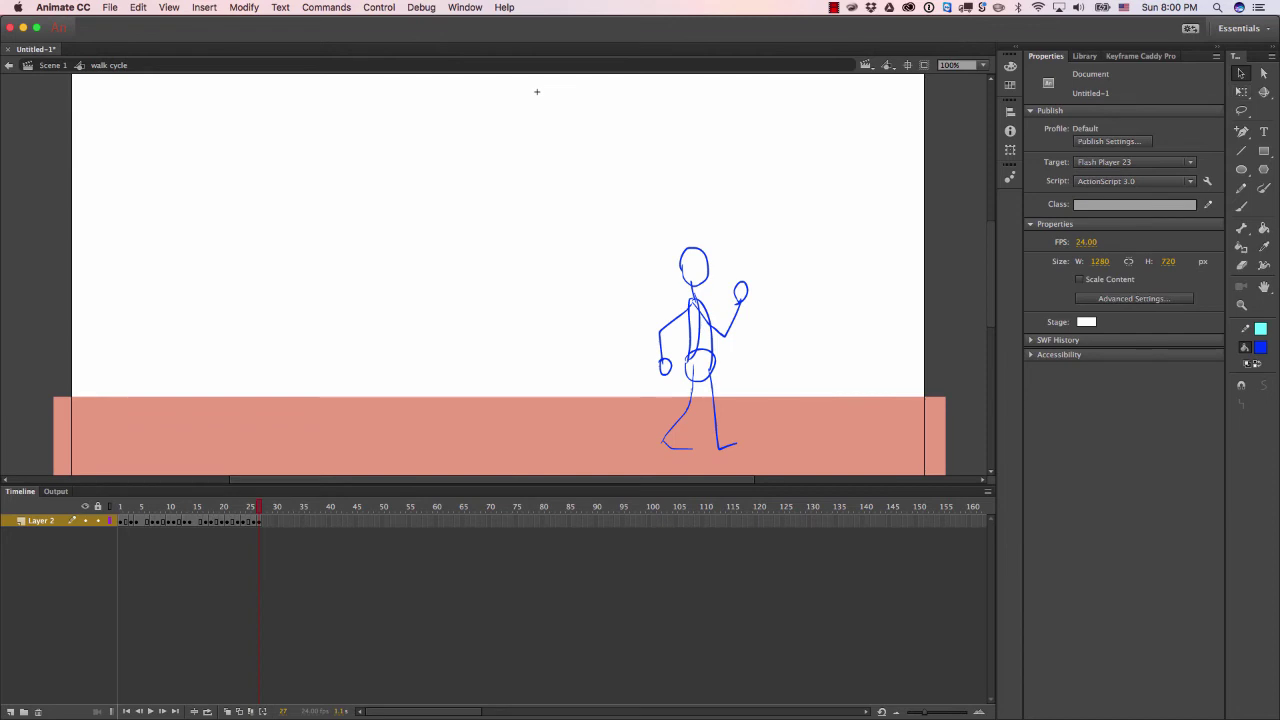
key(Return)
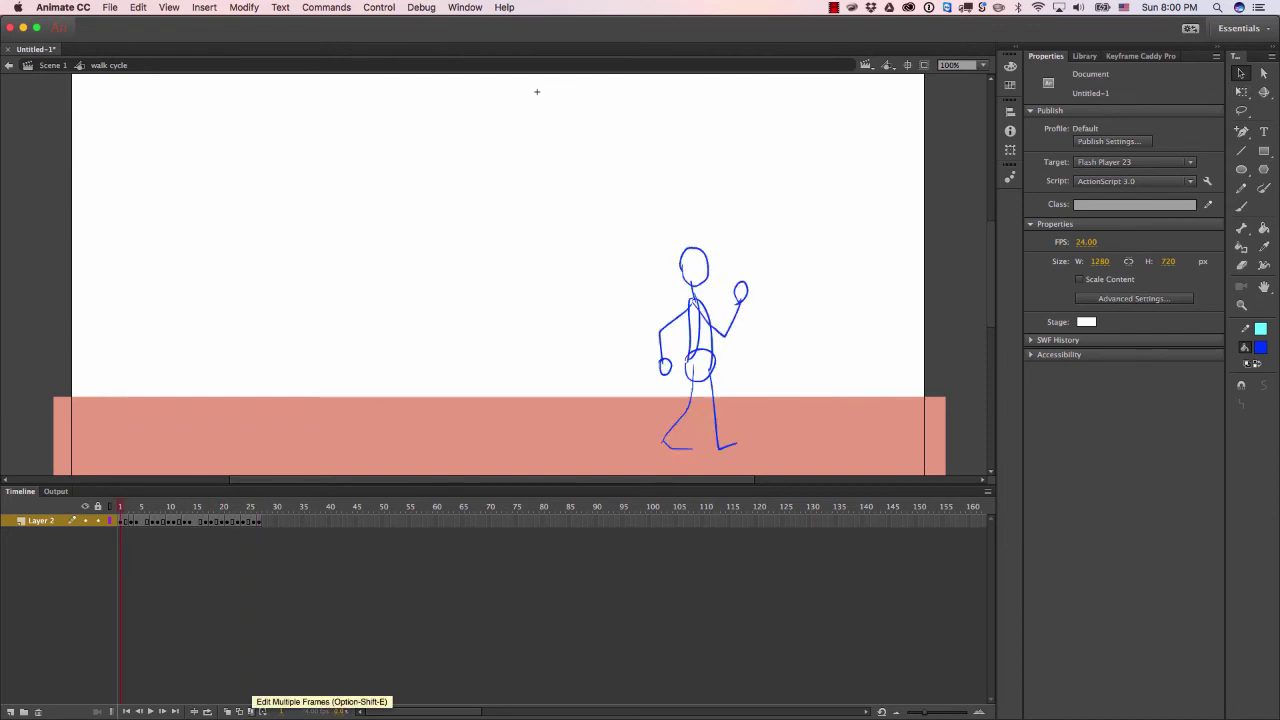
Use Edit Multiple Frames across frames 1 to 27 to move all stick figure drawings mid-stage with feet on the ground line
key(alt+shift+e)
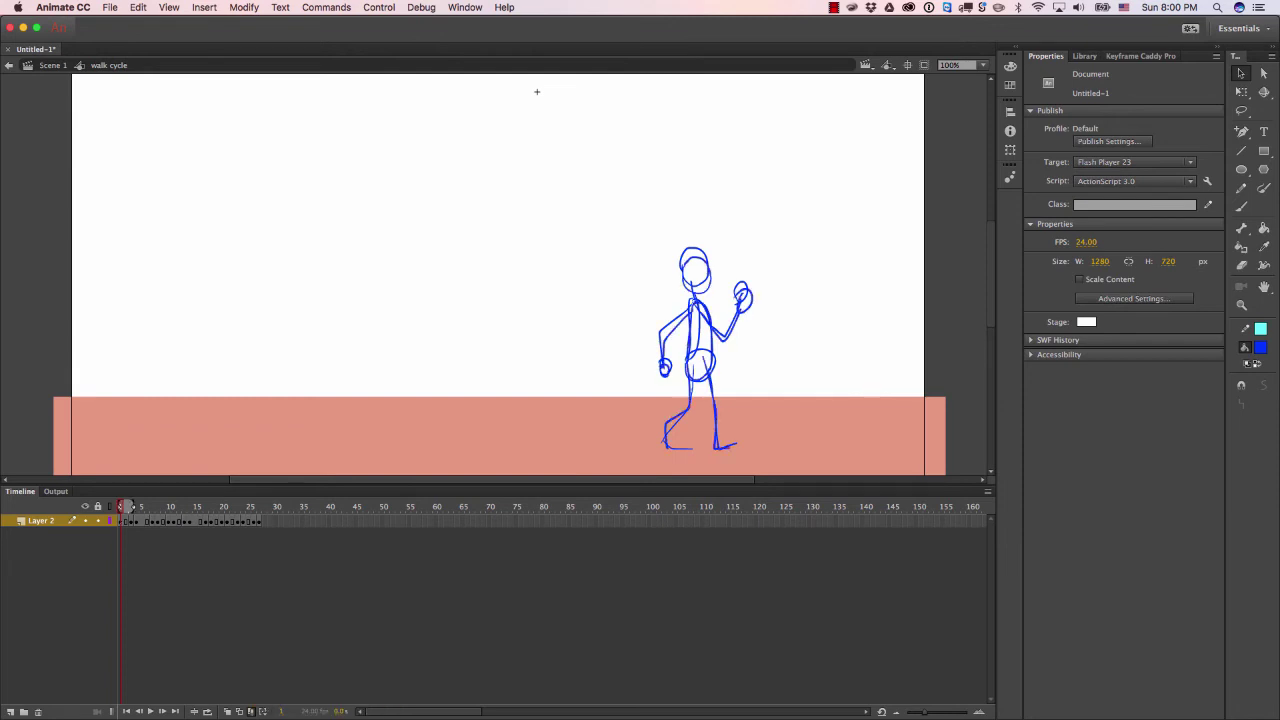
drag(131, 506, 261, 506)
mouse_move(563, 171)
mouse_down()
mouse_move(614, 251)
mouse_move(857, 537)
mouse_up()
mouse_move(714, 318)
mouse_down()
mouse_move(647, 271)
mouse_move(542, 158)
mouse_up()
scroll(542, 160, up, 5)
scroll(500, 300, down, 4)
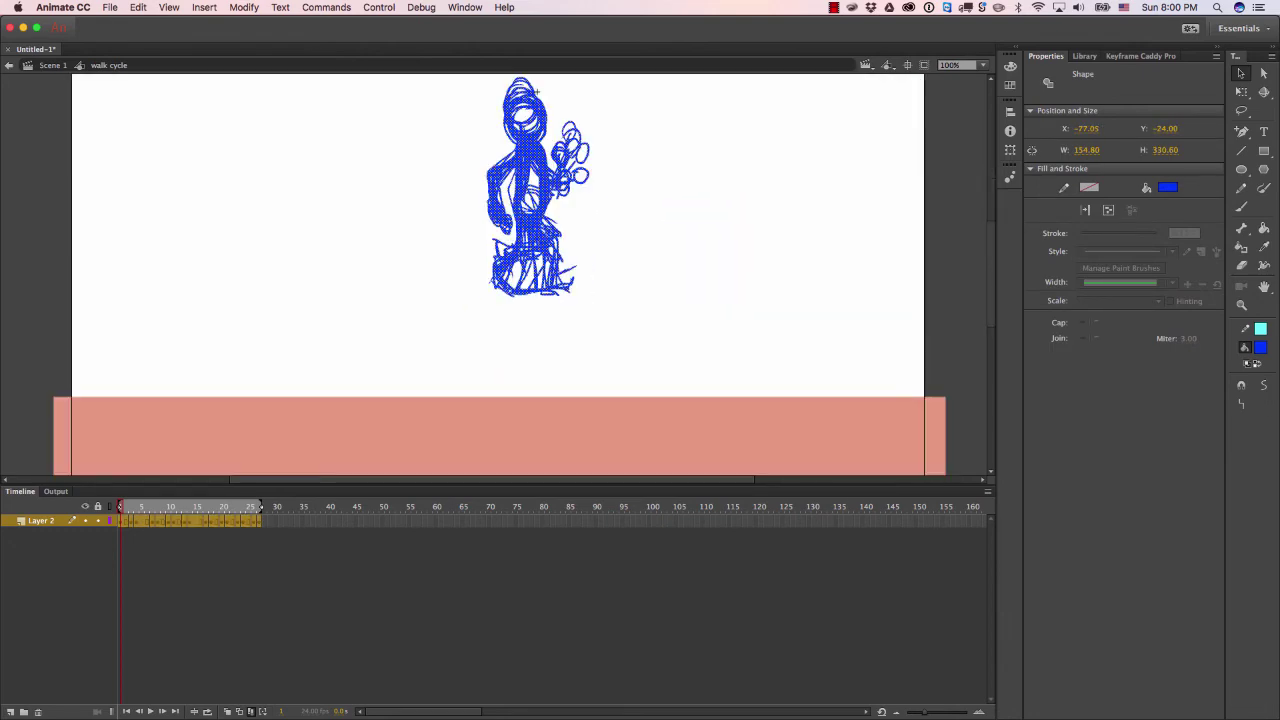
drag(541, 224, 545, 324)
click(230, 600)
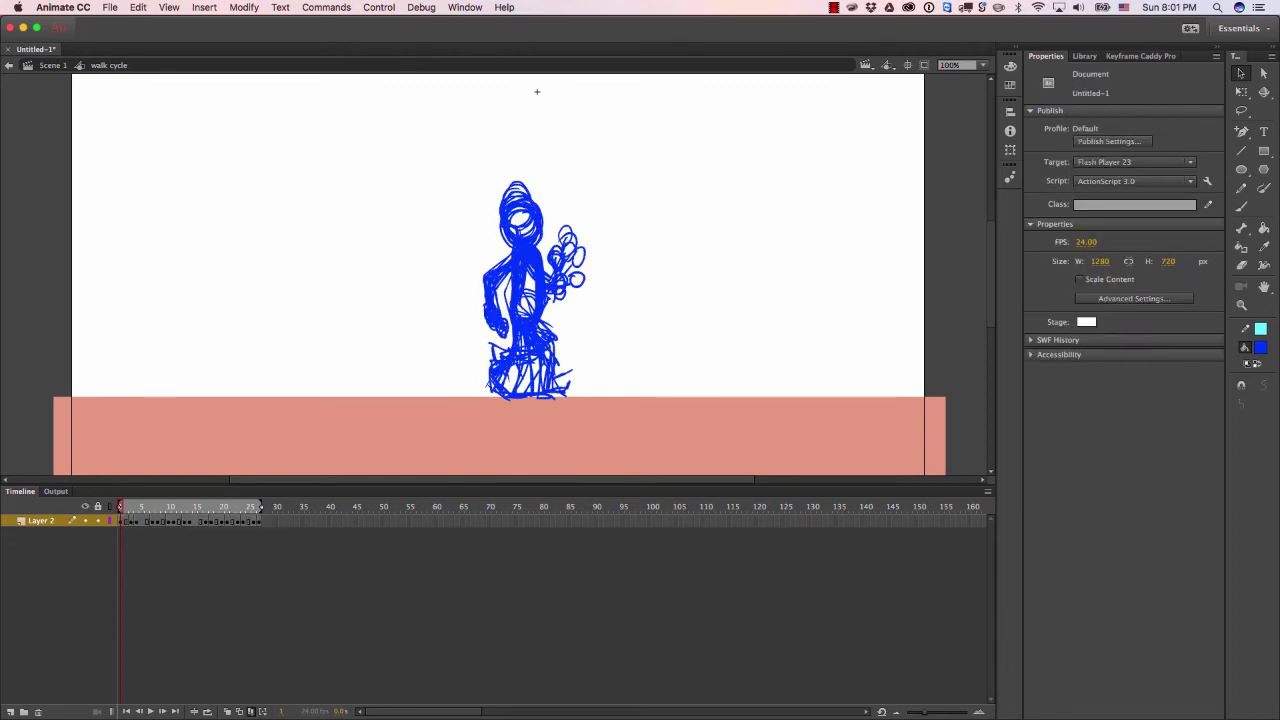
key(alt+shift+o)
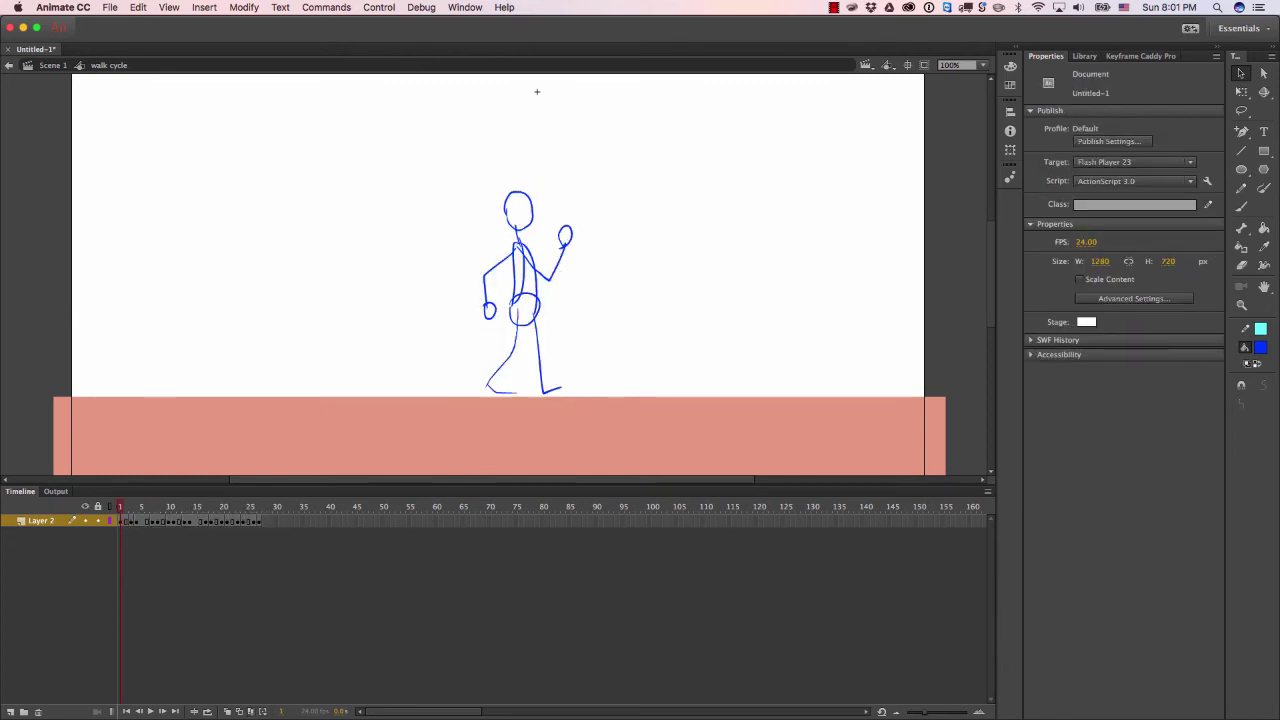
Return to Scene 1, move the walk cycle instance to the stage's left edge on the ground line, and play it
click(55, 67)
click(230, 189)
drag(523, 253, 529, 262)
drag(419, 230, 121, 270)
key(Return)
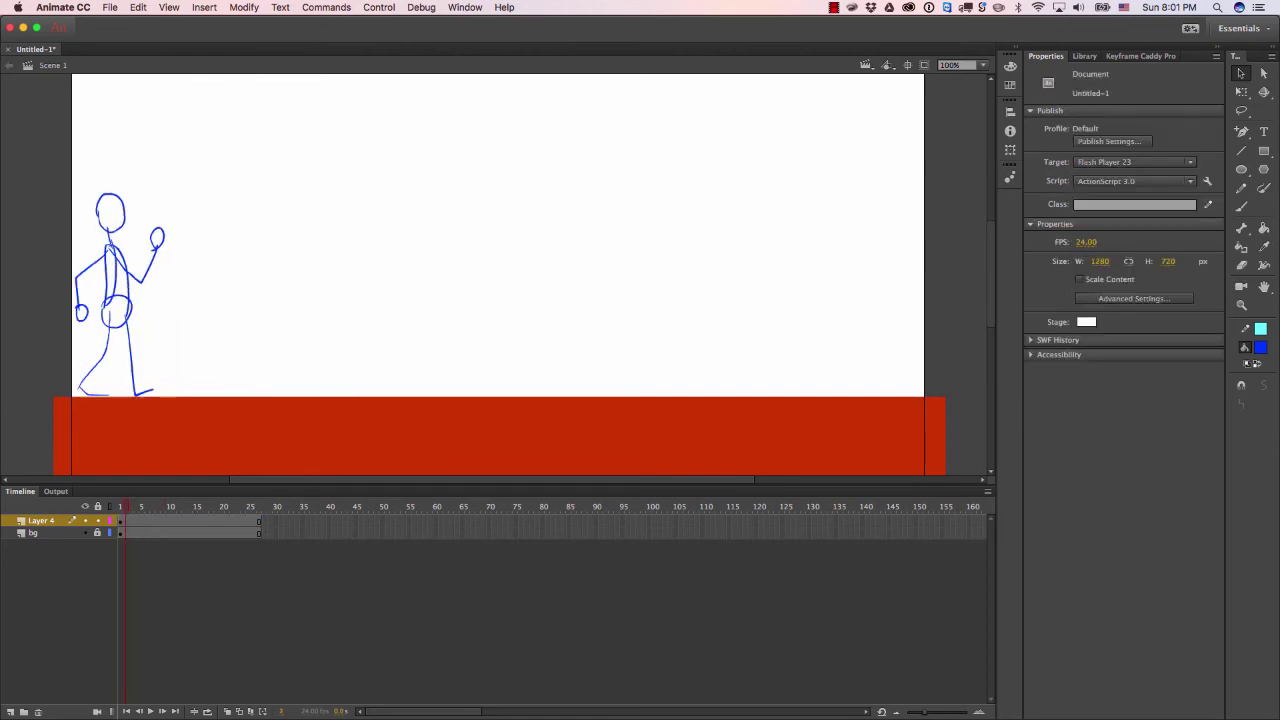
drag(259, 507, 120, 507)
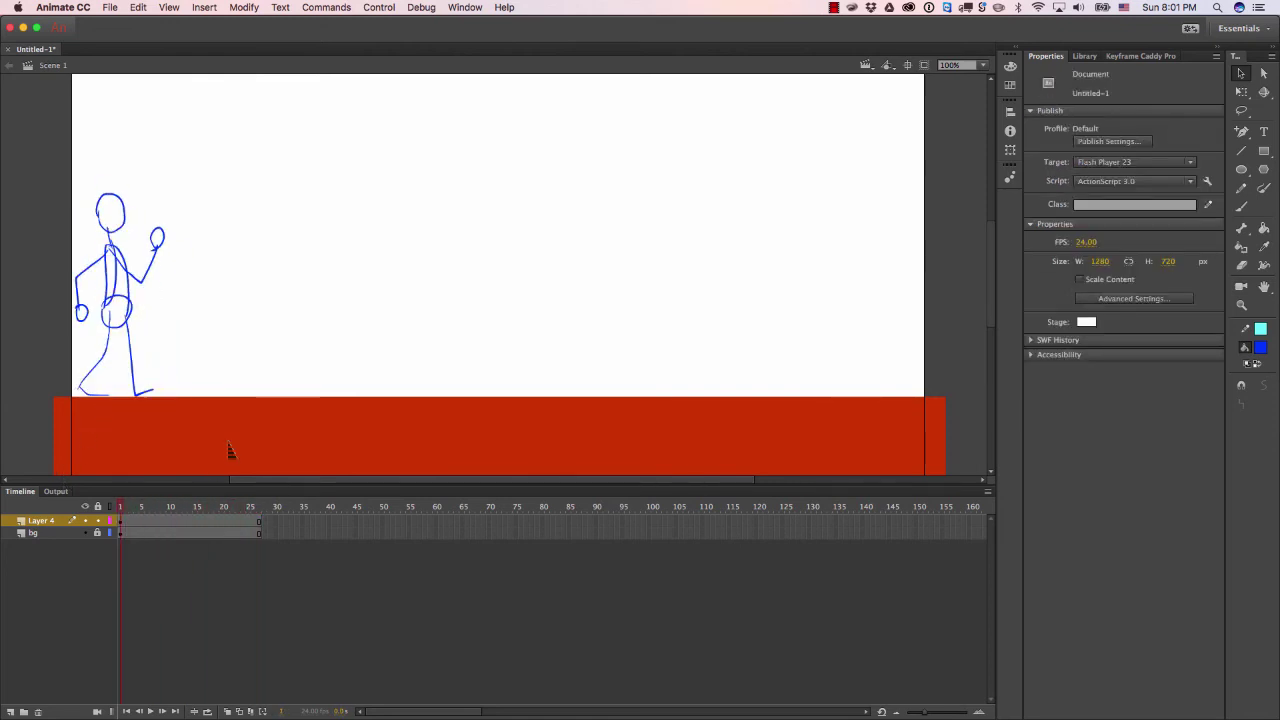
Extend Layer 4 and bg to frame 105 and preview the looping walk cycle
click(676, 532)
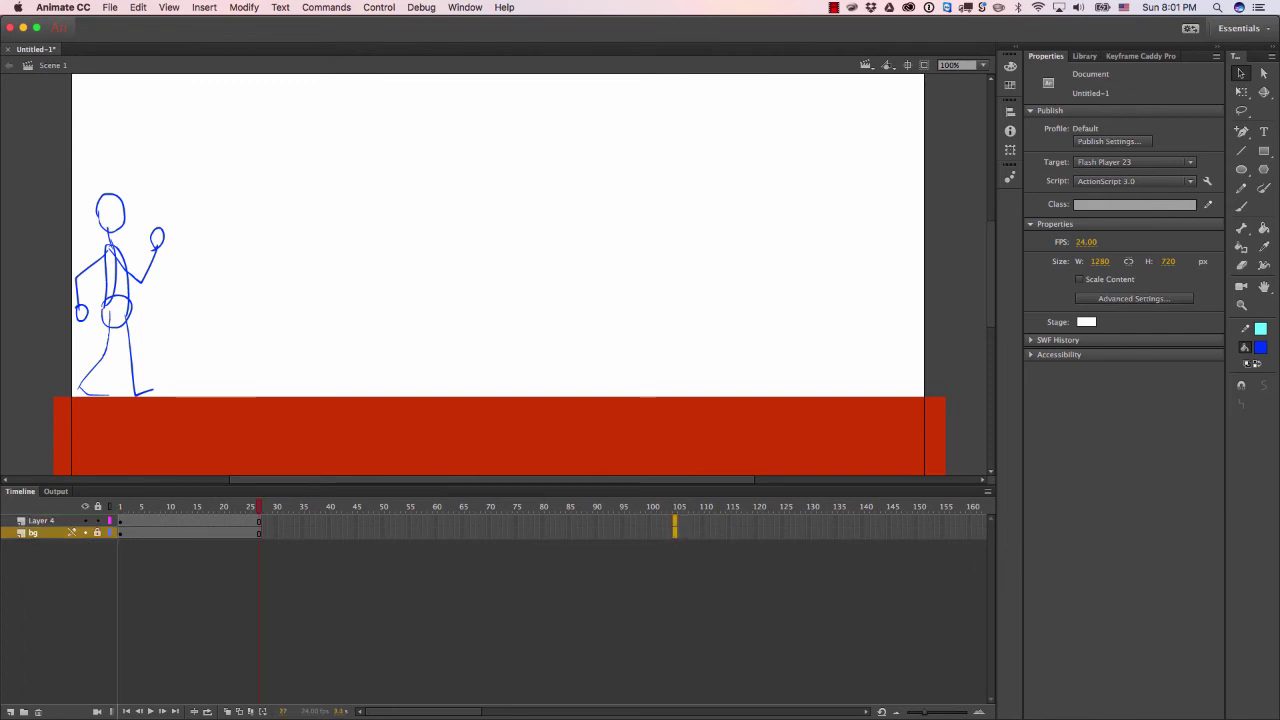
key(F5)
drag(675, 507, 120, 507)
key(Return)
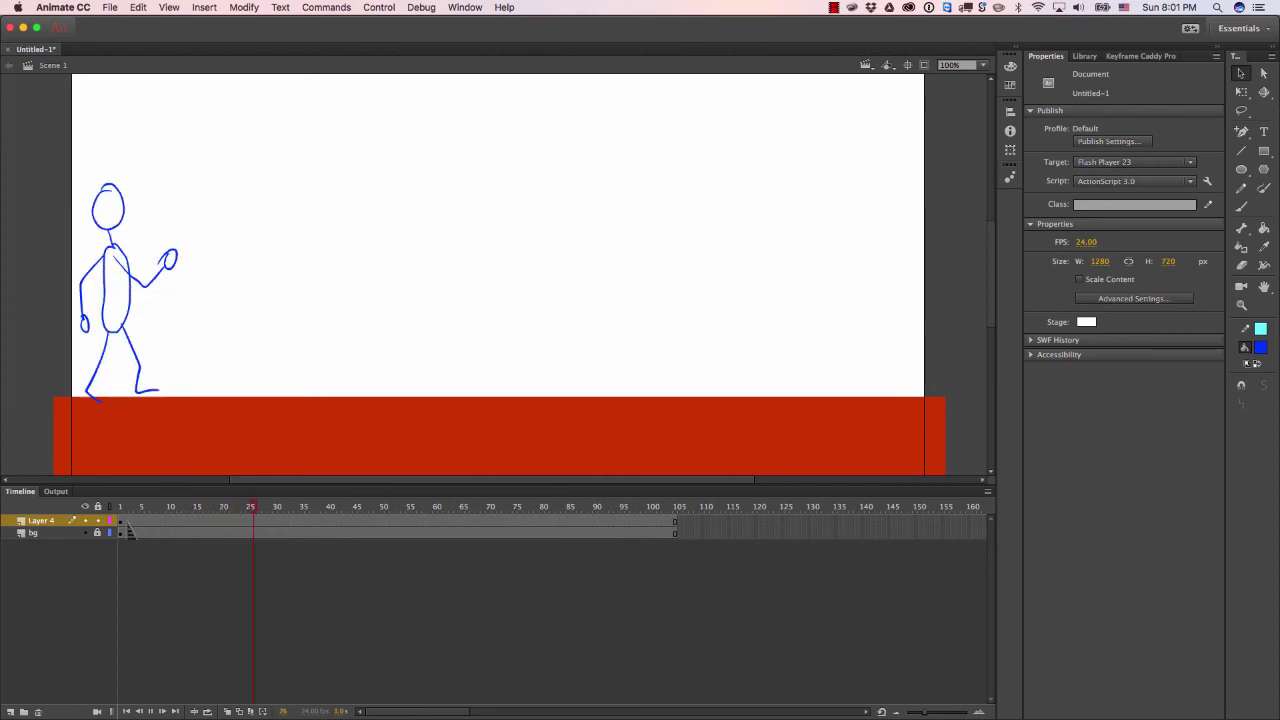
key(Return)
Set the walk cycle instance's looping option to Play Once and preview it along the timeline
click(121, 273)
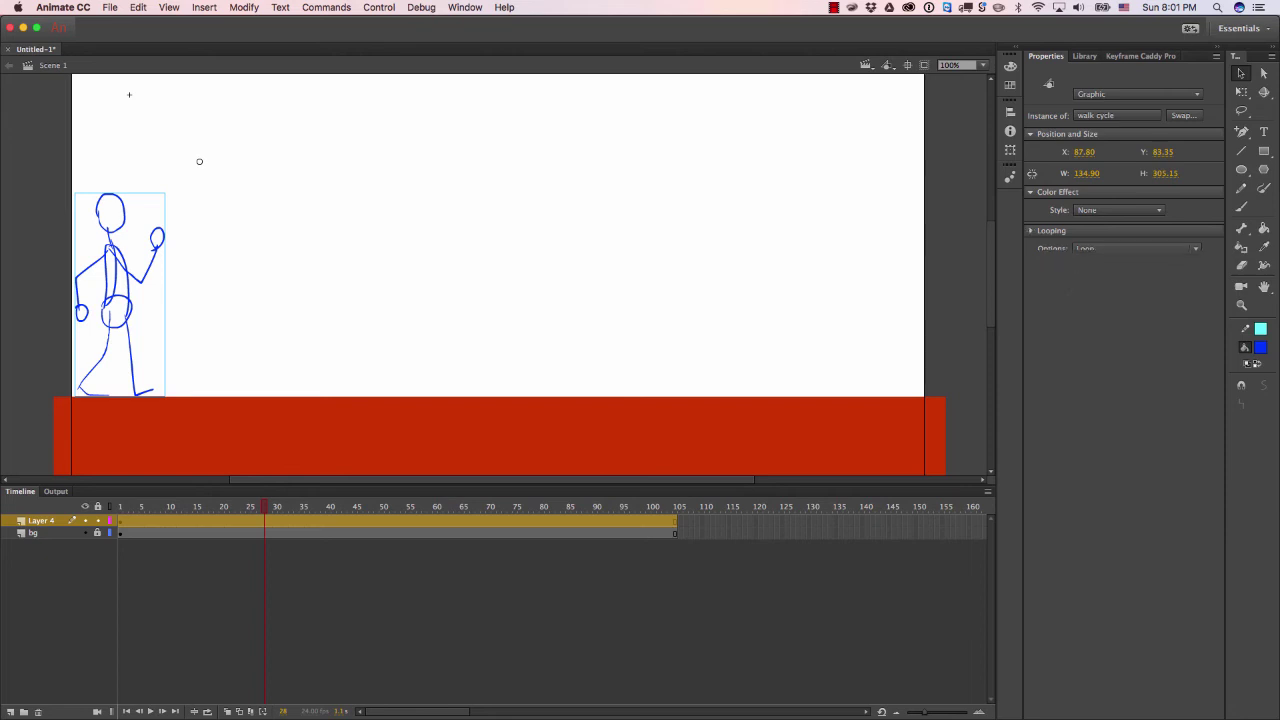
click(1135, 248)
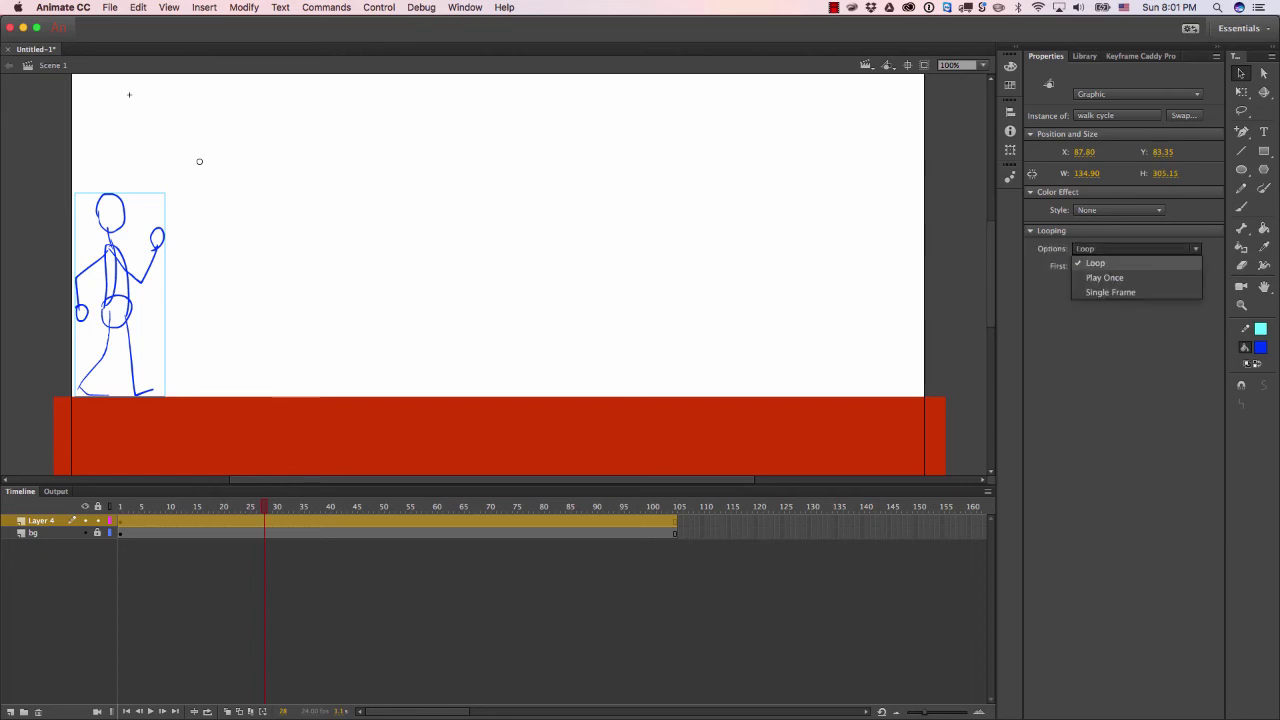
click(1105, 277)
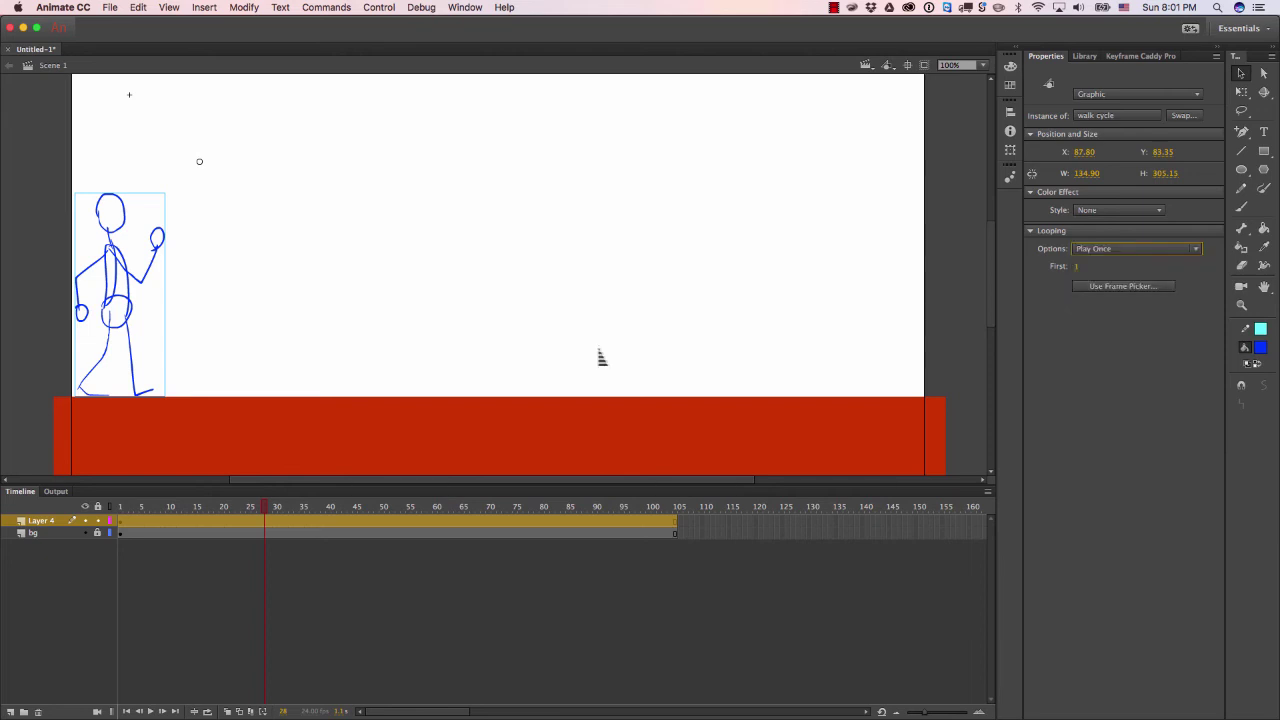
drag(205, 507, 291, 507)
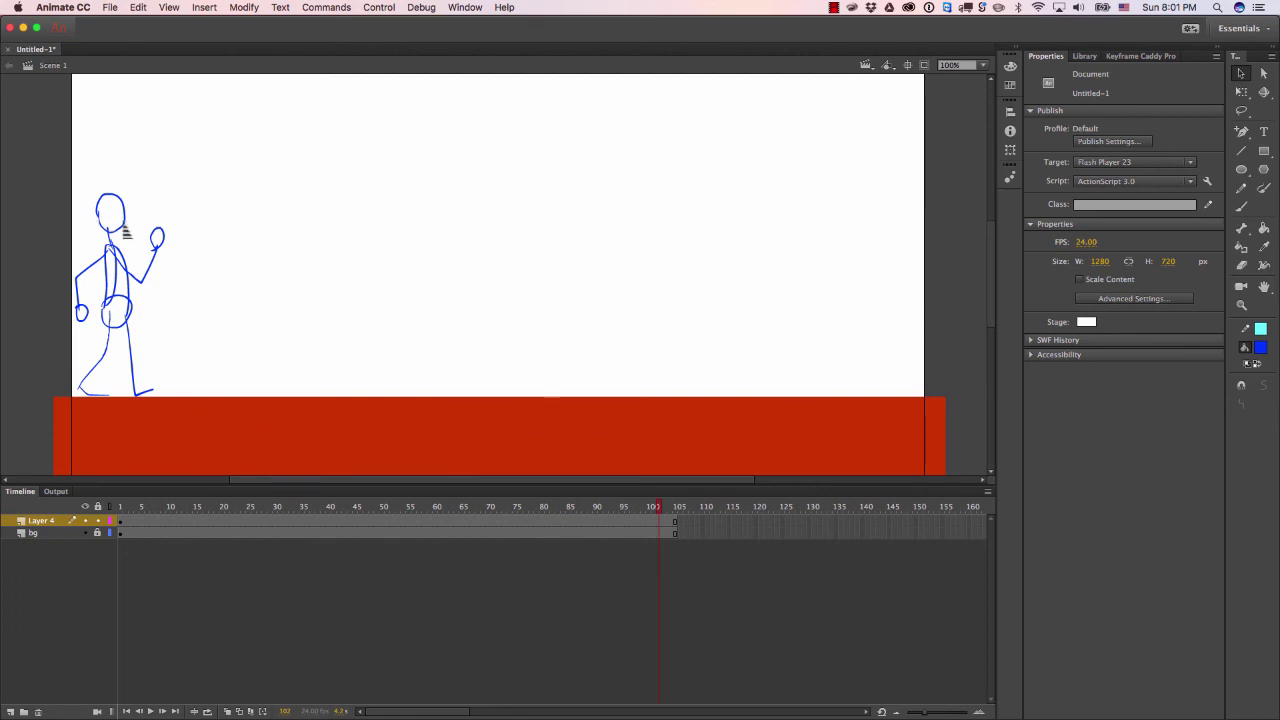
Set the walk cycle instance's looping option to Single Frame and preview it along the timeline
click(126, 232)
click(1135, 248)
click(1100, 290)
click(129, 94)
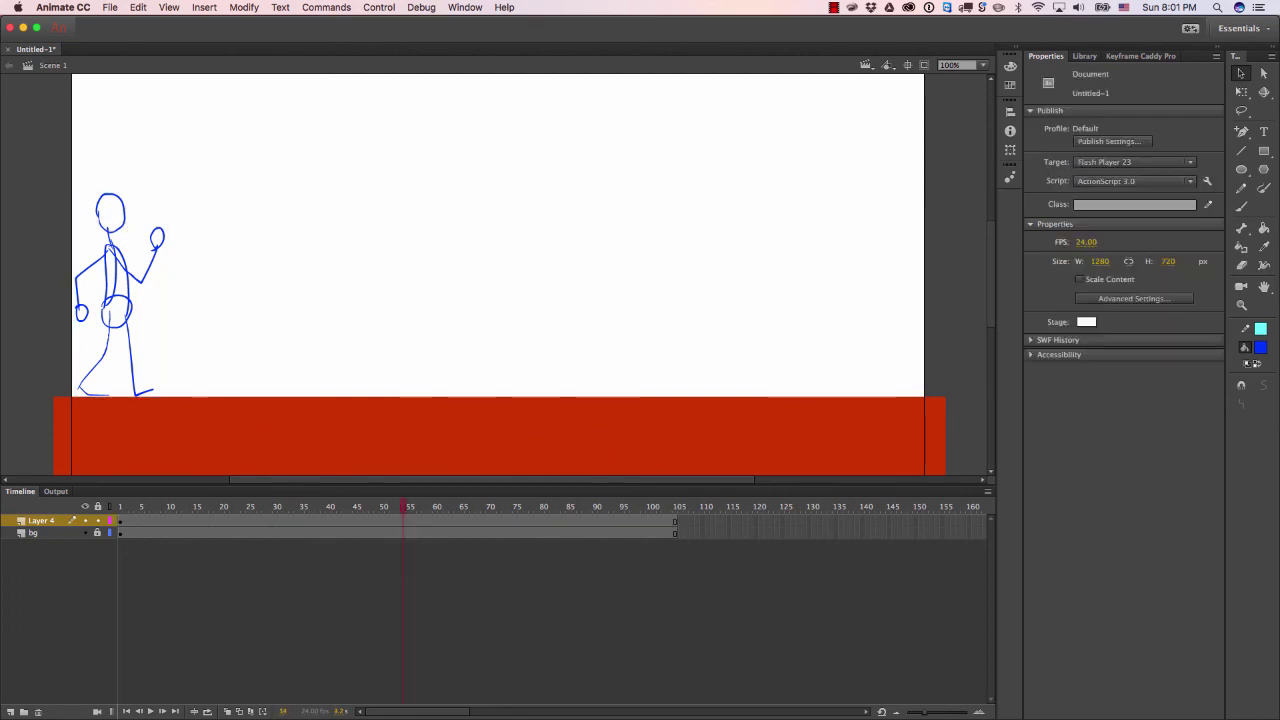
Set the walk cycle instance's looping option back to Loop
click(133, 314)
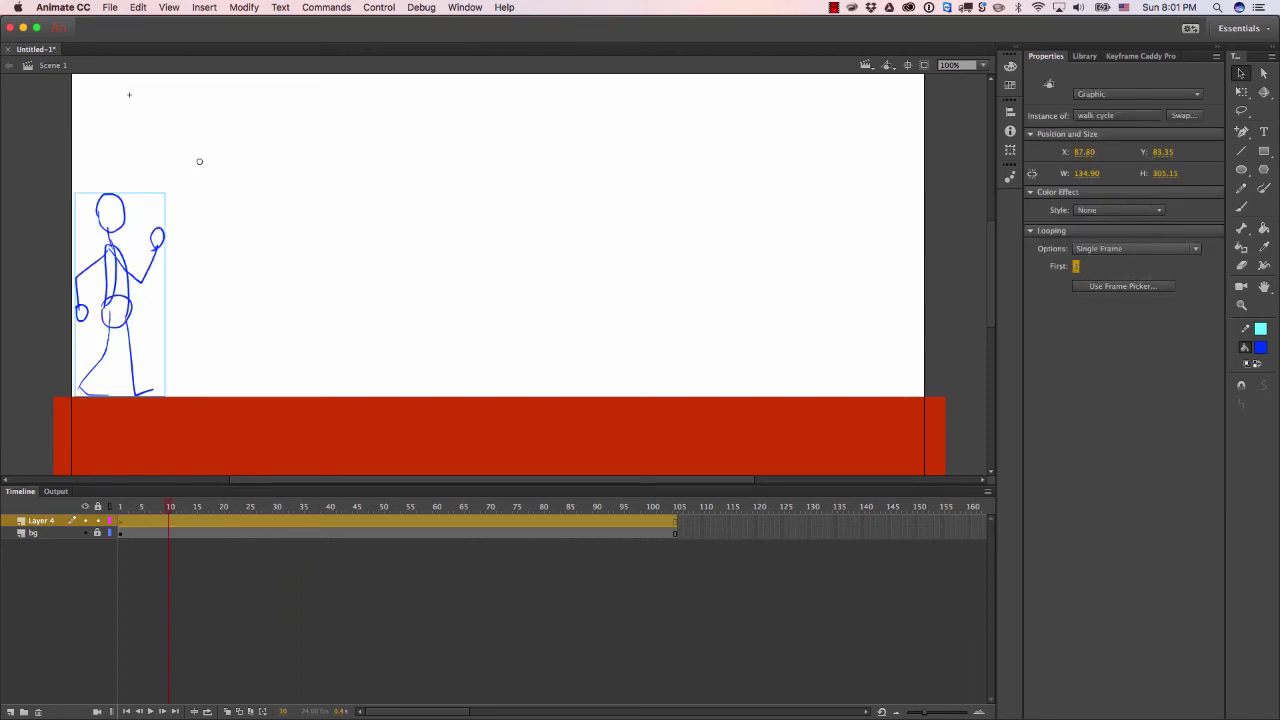
click(1136, 248)
click(1090, 262)
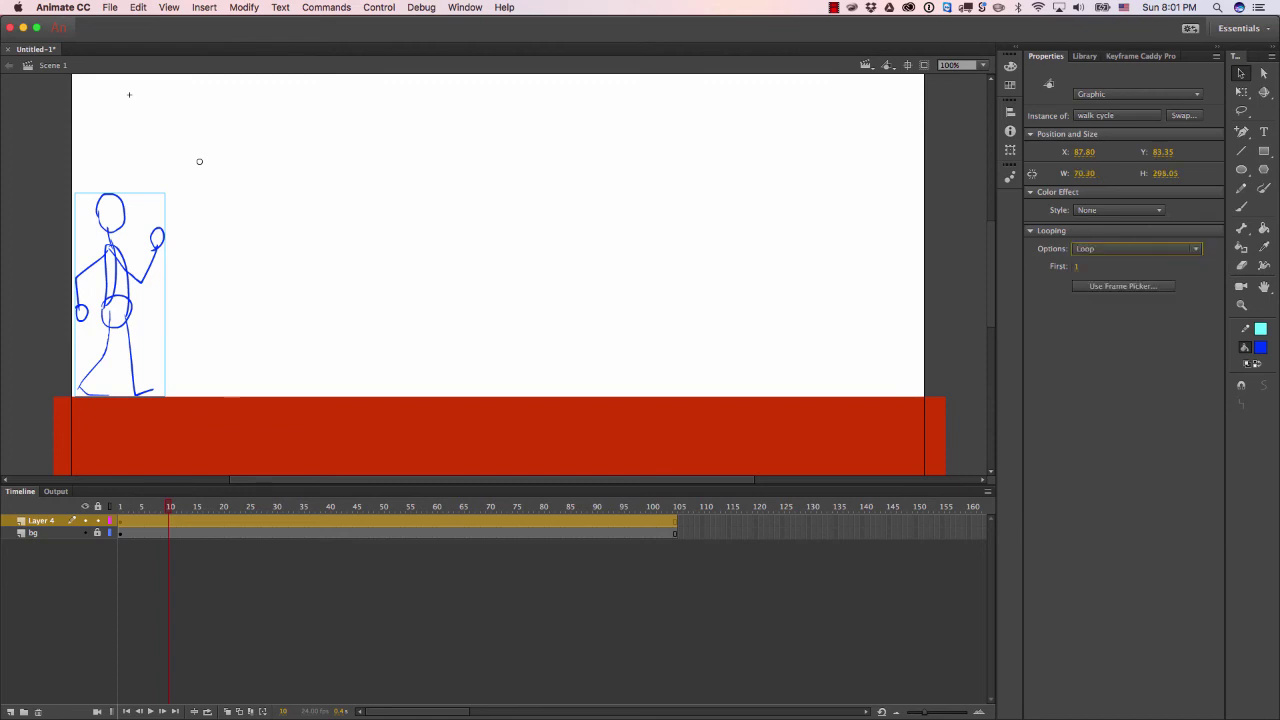
Set the instance's first loop frame to 27, check the frames inside the walk cycle symbol, and return to Scene 1
click(1078, 266)
click(137, 288)
double_click(140, 290)
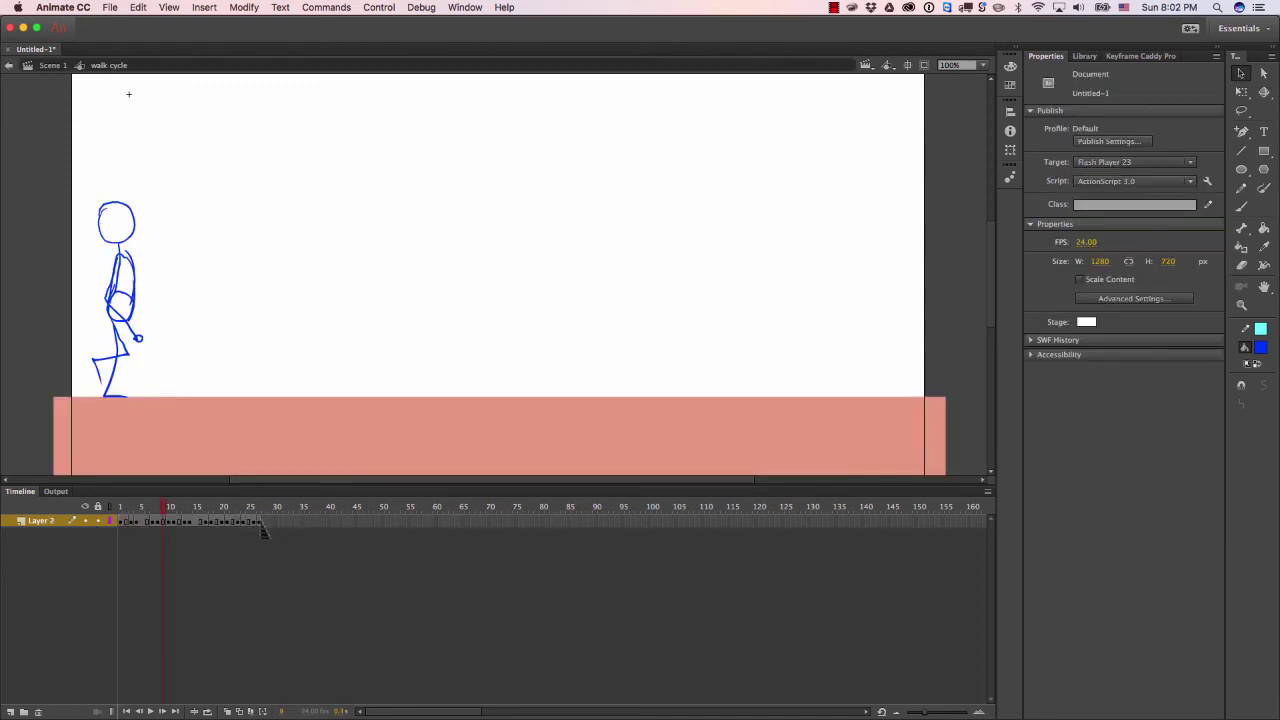
click(62, 66)
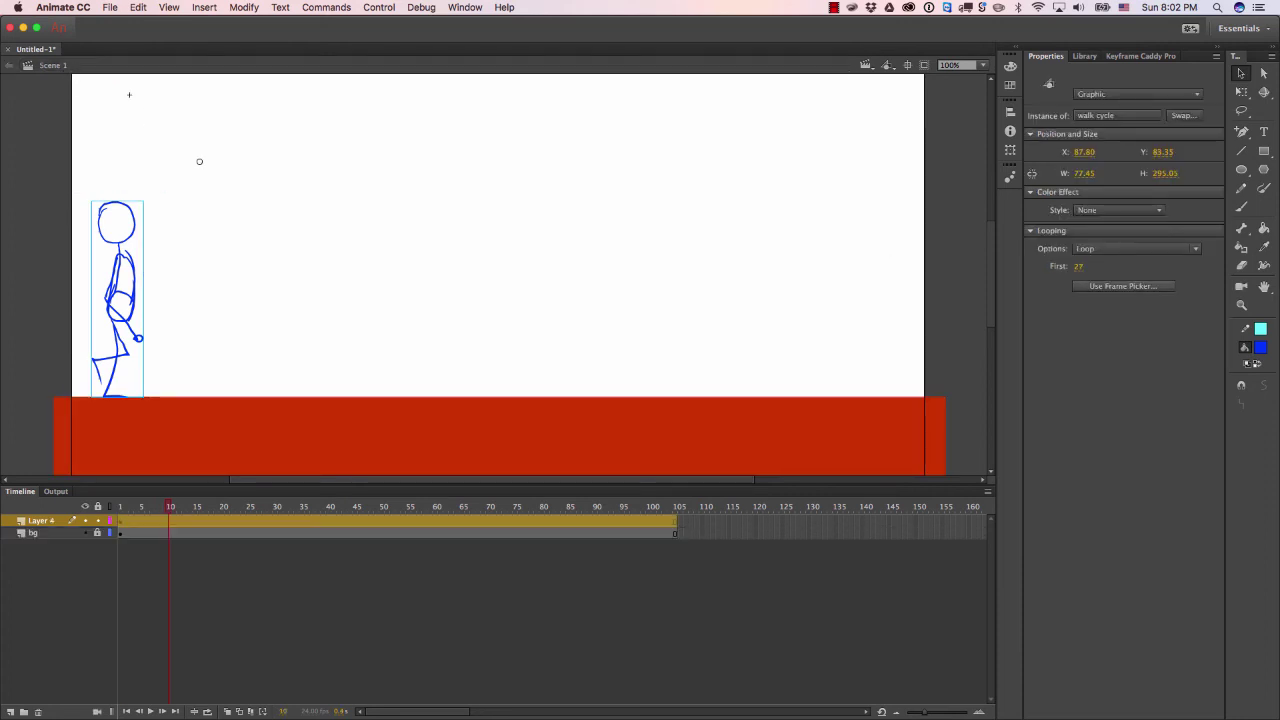
Set the walk cycle instance's first loop frame to 1 and play the scene from frame 1
click(1084, 267)
text(1)
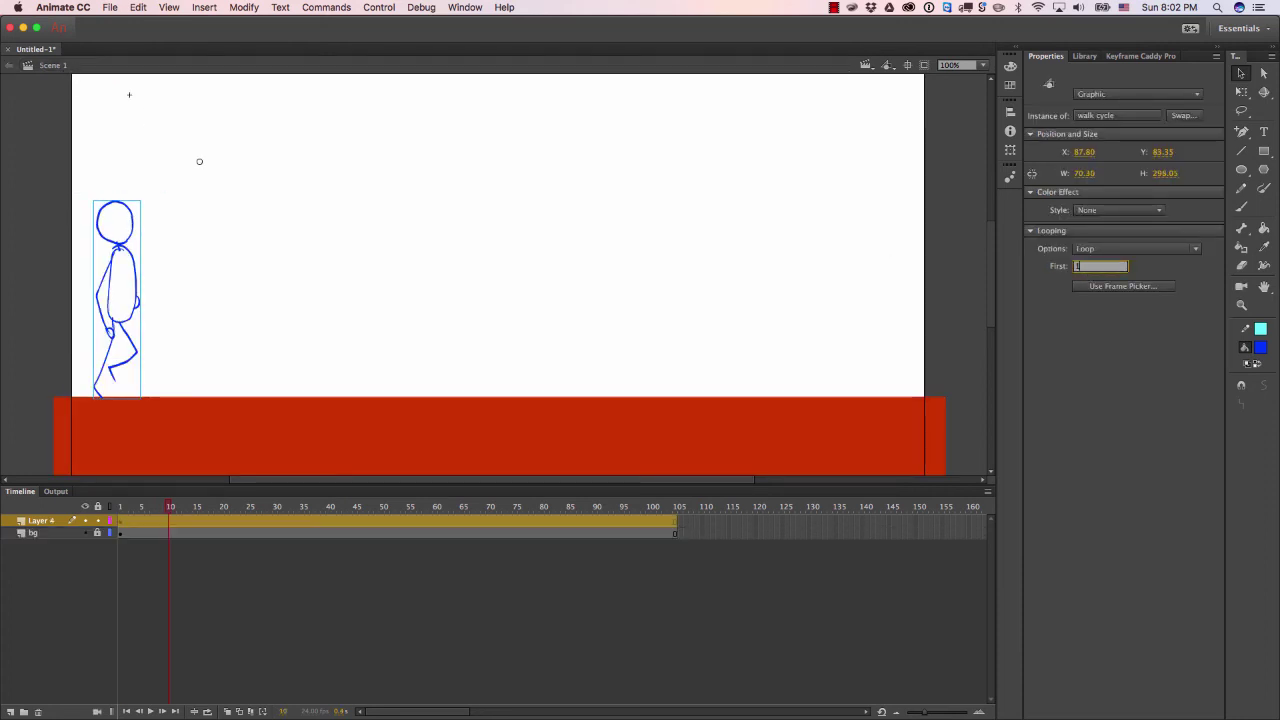
key(Return)
click(773, 257)
drag(169, 507, 120, 507)
key(Return)
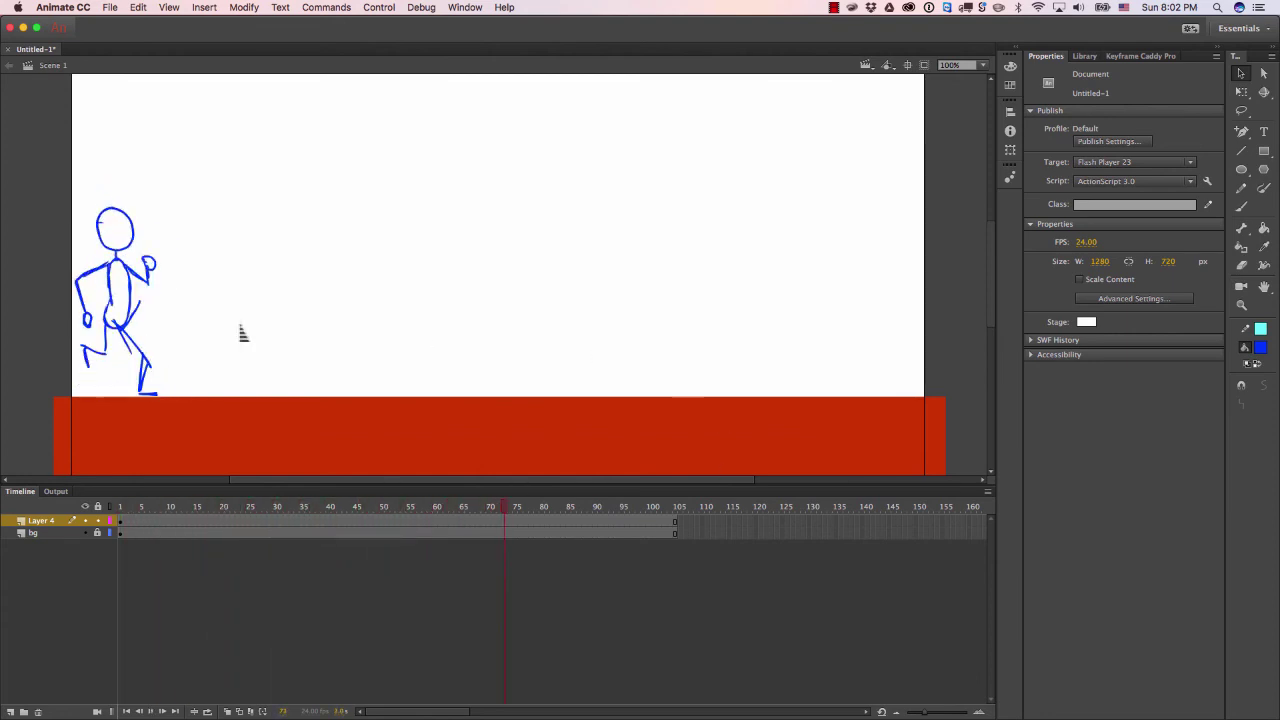
Insert a keyframe at frame 105 on Layer 4 and move the stick figure there to the stage's right edge
click(677, 522)
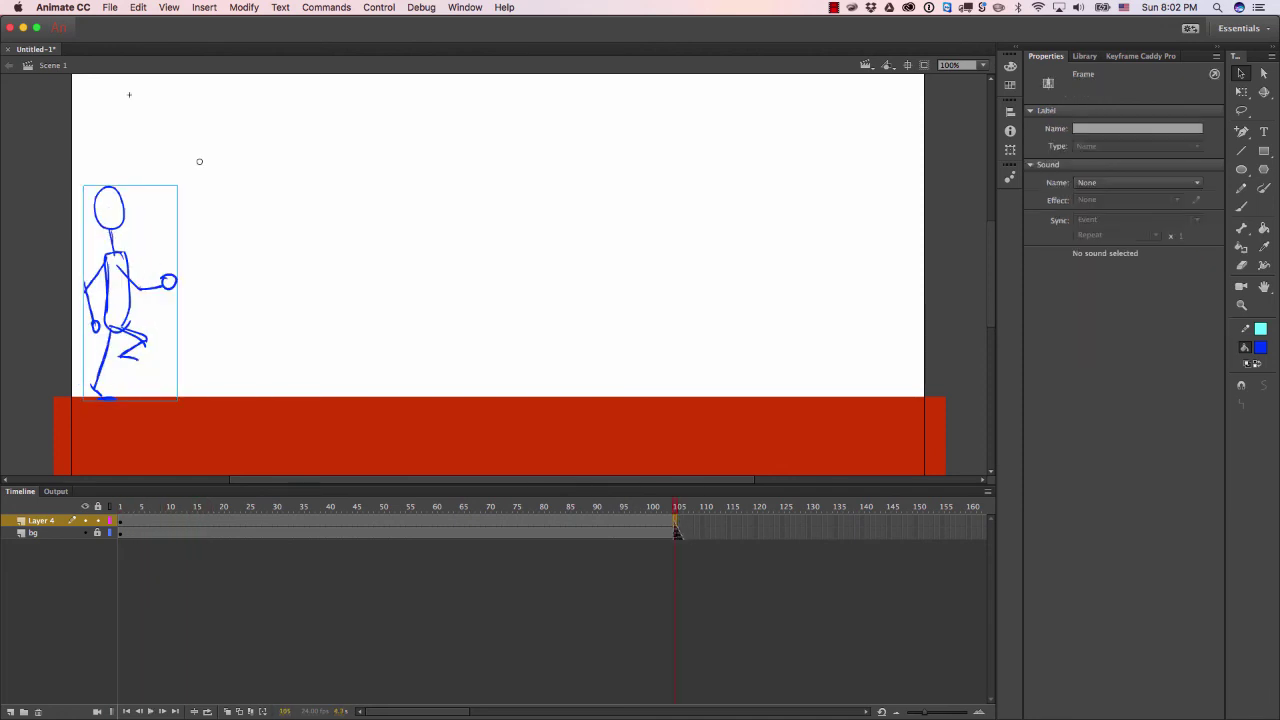
click(164, 531)
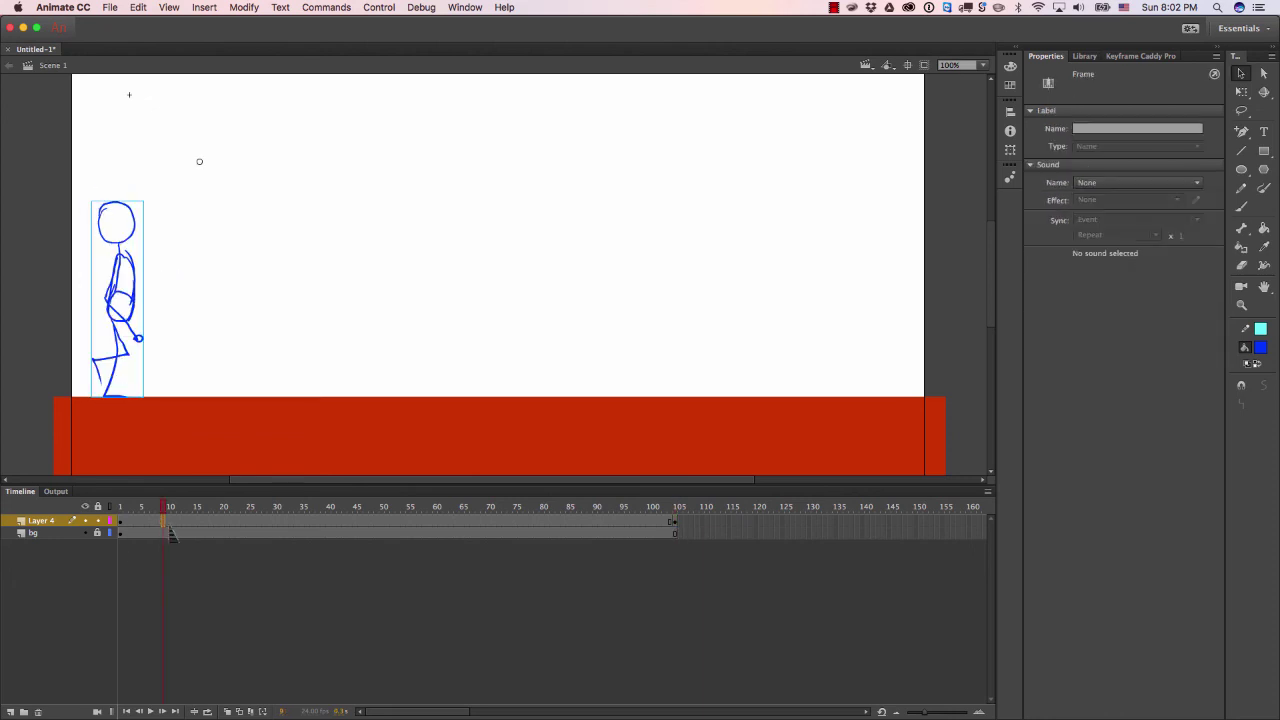
click(686, 532)
click(176, 310)
drag(143, 300, 870, 322)
Step back and forth through the frames around frame 105 to compare the figure's position before and at the keyframe
key(comma)
key(comma)
key(comma)
key(comma)
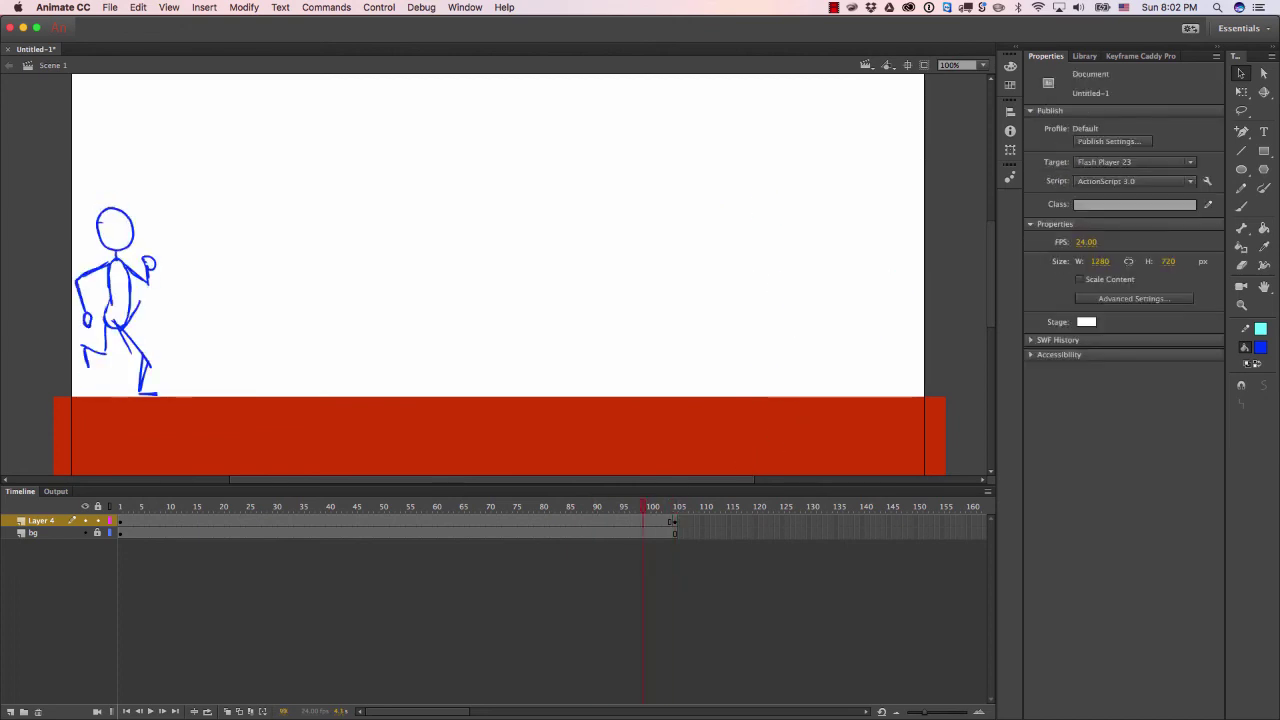
key(period)
key(period)
key(period)
key(period)
key(comma)
key(comma)
Create a classic tween between Layer 4's two keyframes and play the walk across the stage
click(580, 523)
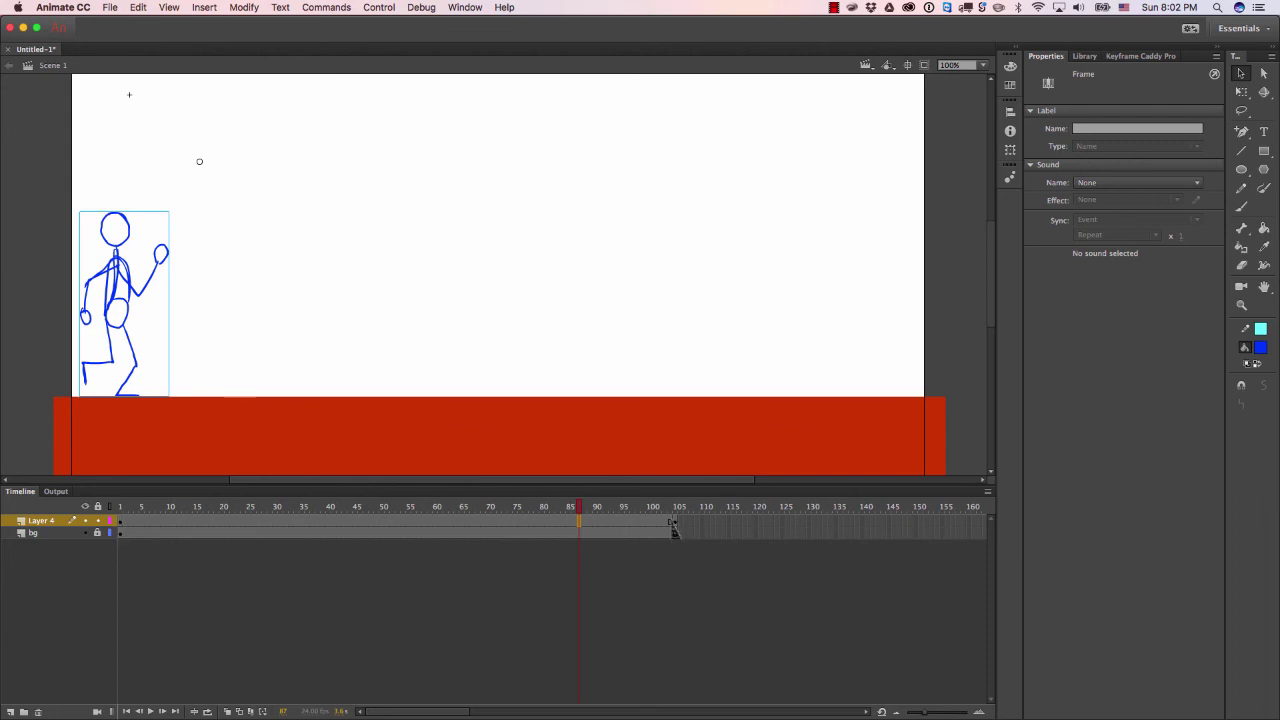
right_click(578, 522)
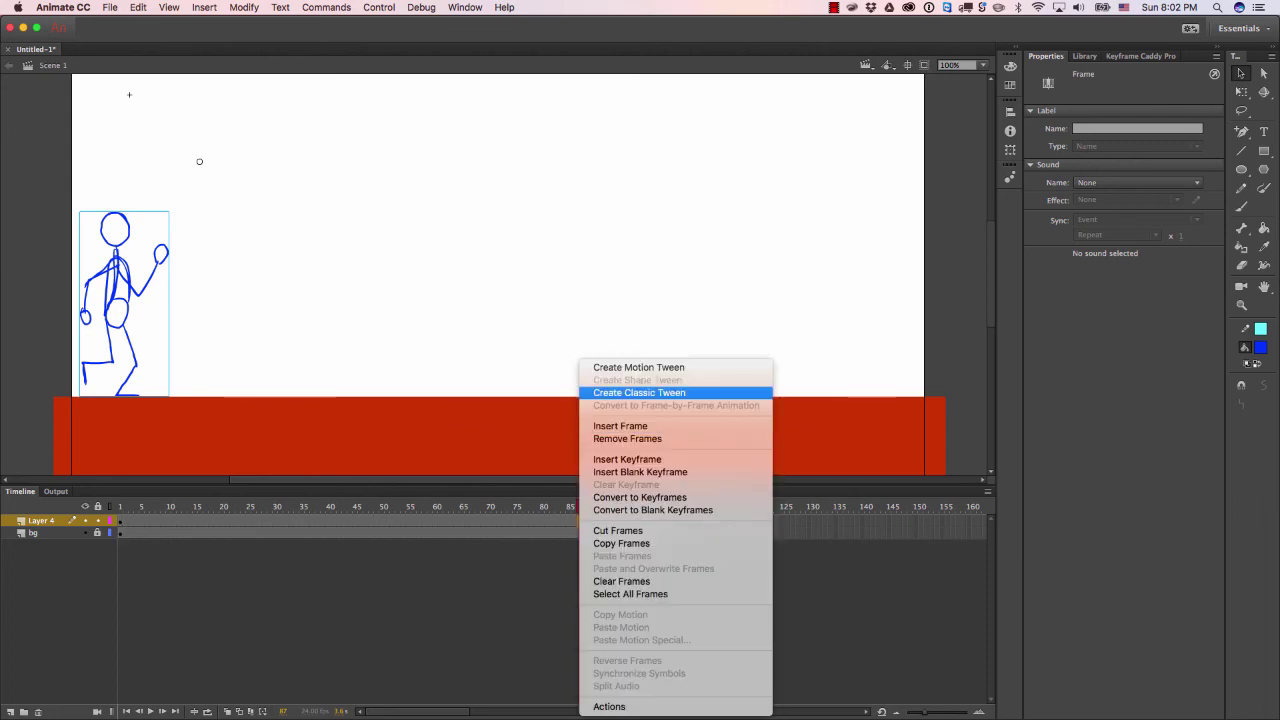
click(630, 393)
drag(578, 507, 120, 507)
key(Return)
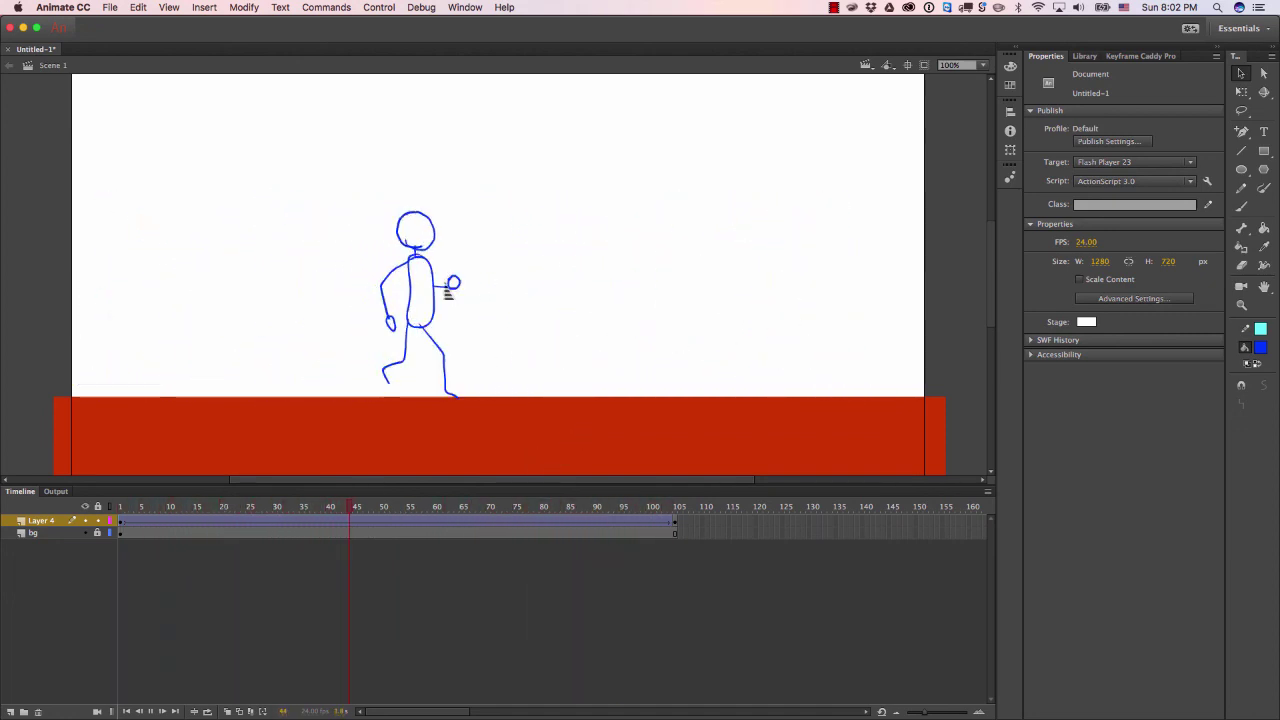
key(Return)
Insert frames over the range 21 to 64 on both layers to lengthen the scene to frame 149
drag(228, 532, 457, 535)
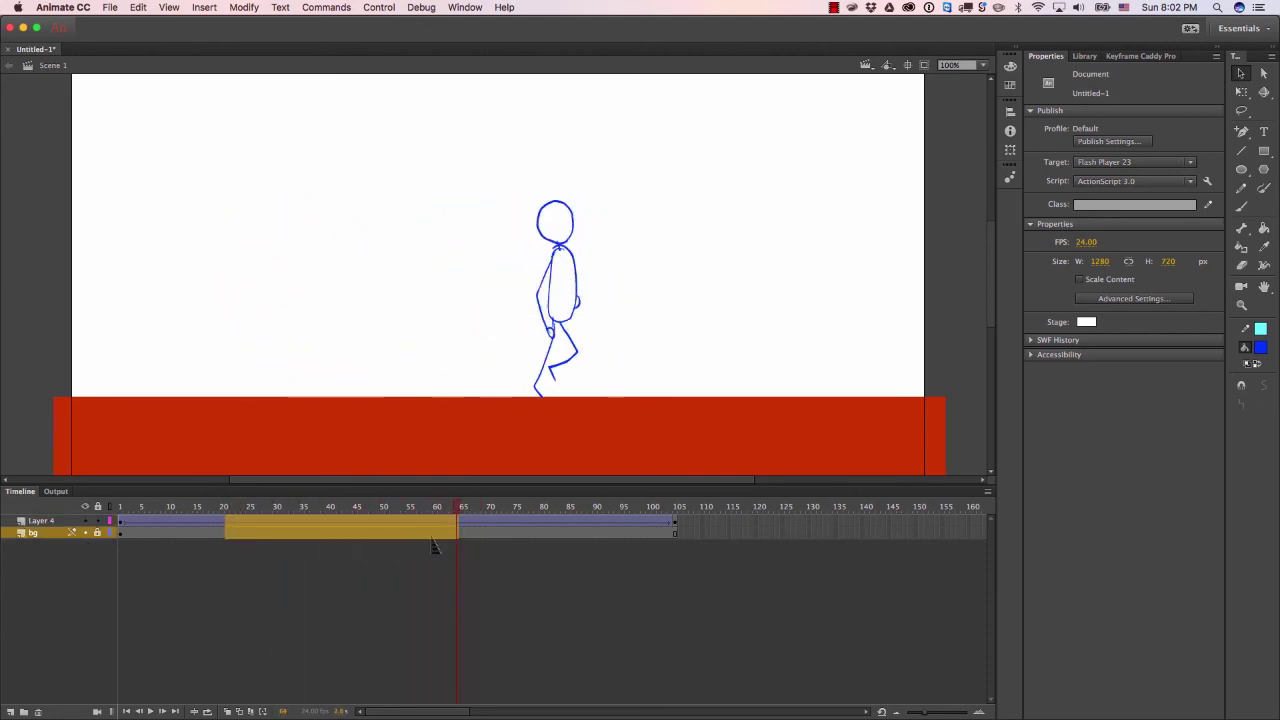
right_click(377, 538)
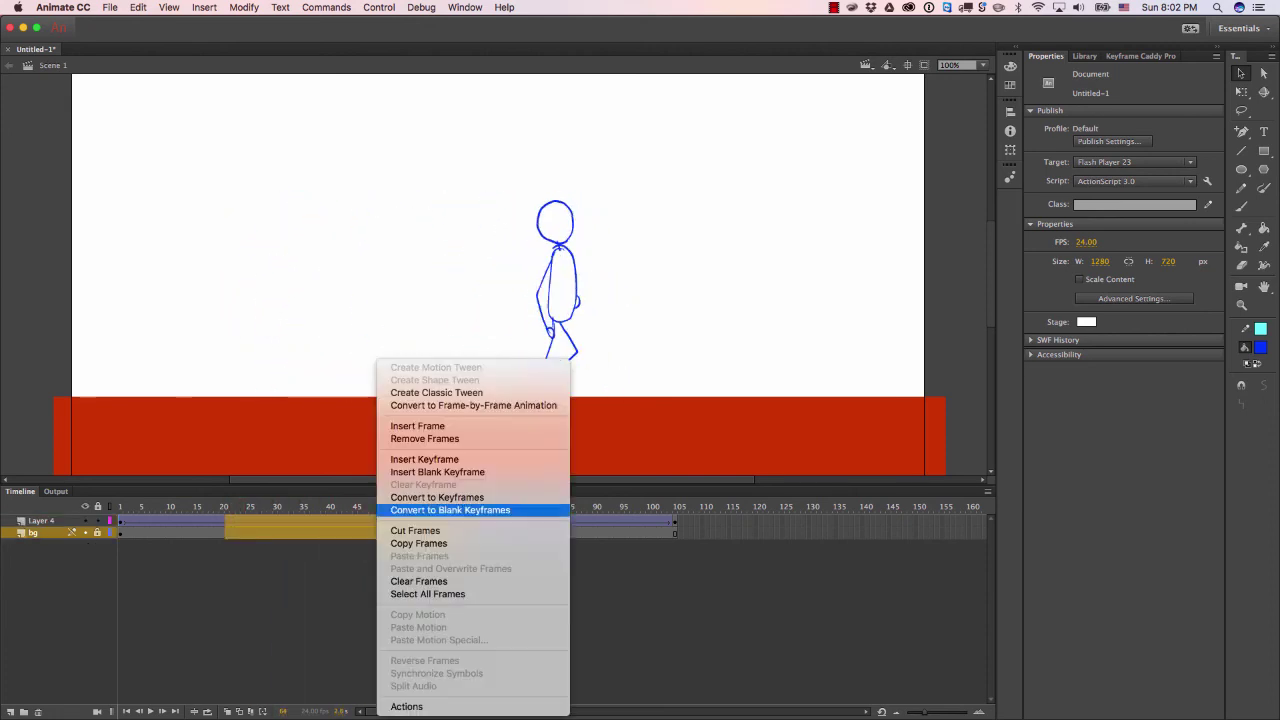
click(422, 424)
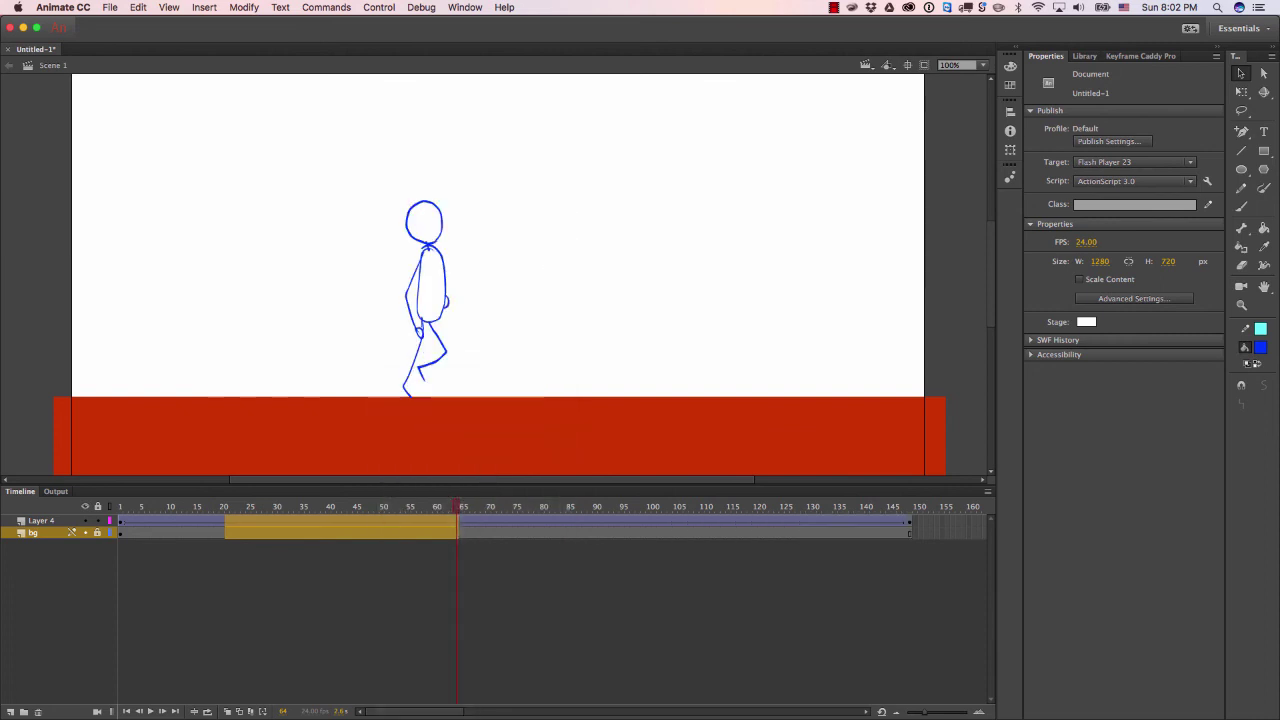
click(510, 546)
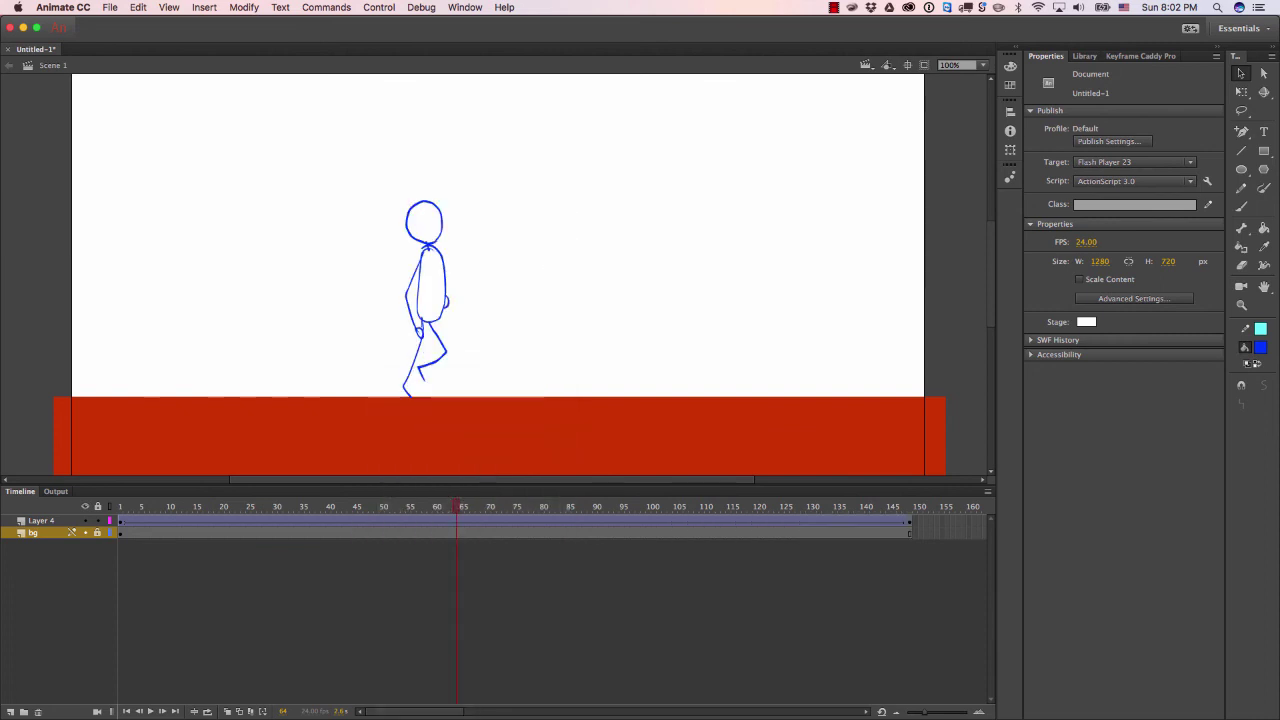
click(912, 532)
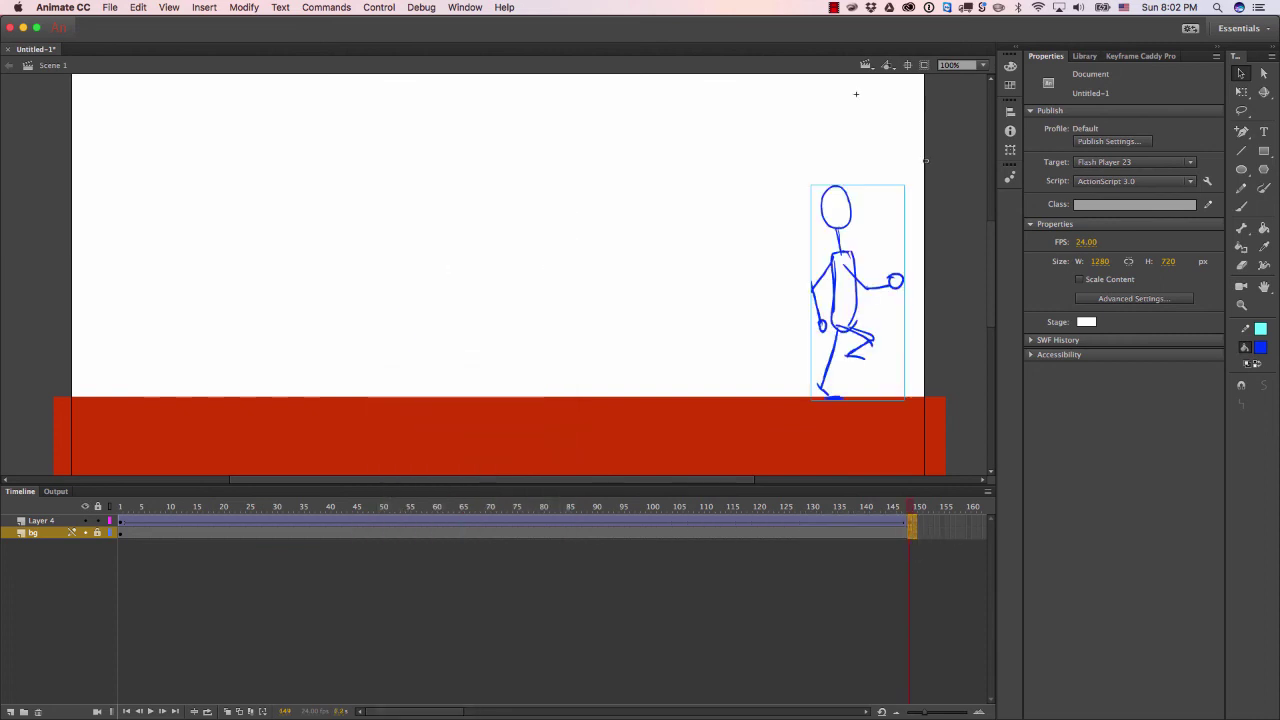
drag(904, 533, 914, 522)
click(897, 546)
Move Layer 4's end keyframe to frame 14 and play the shortened tween from frame 1
click(912, 521)
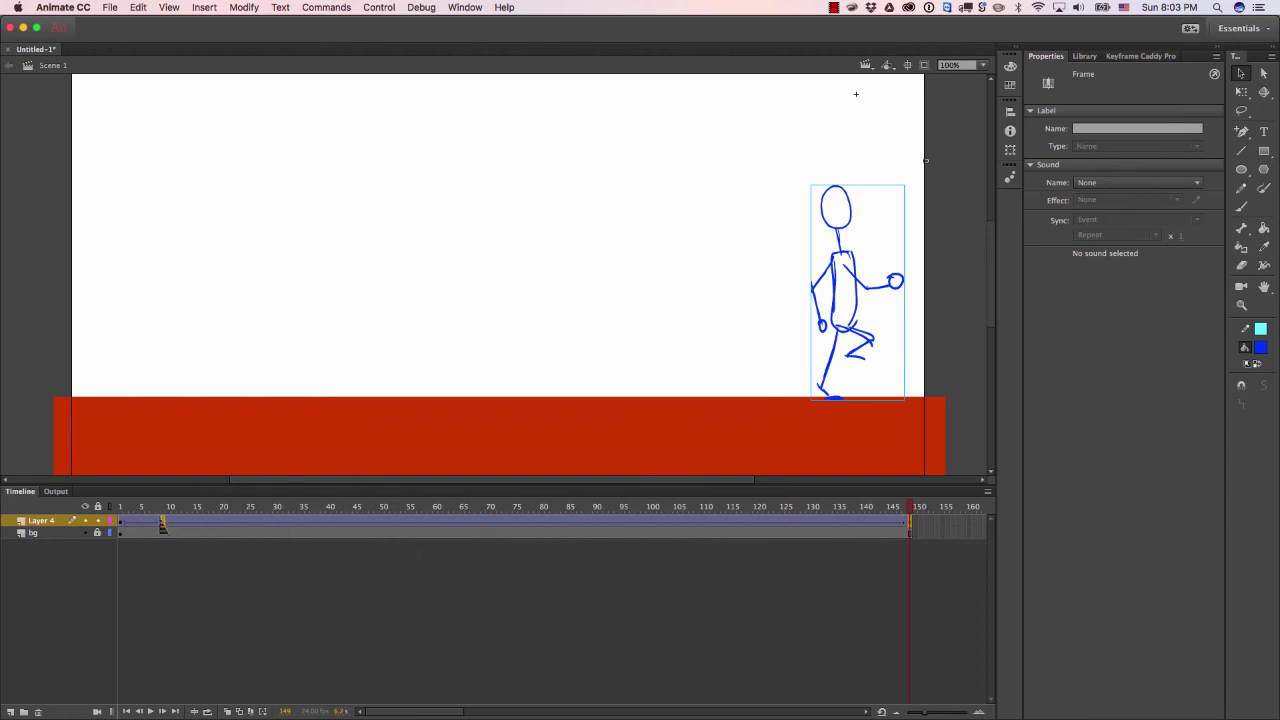
click(189, 521)
drag(190, 507, 121, 507)
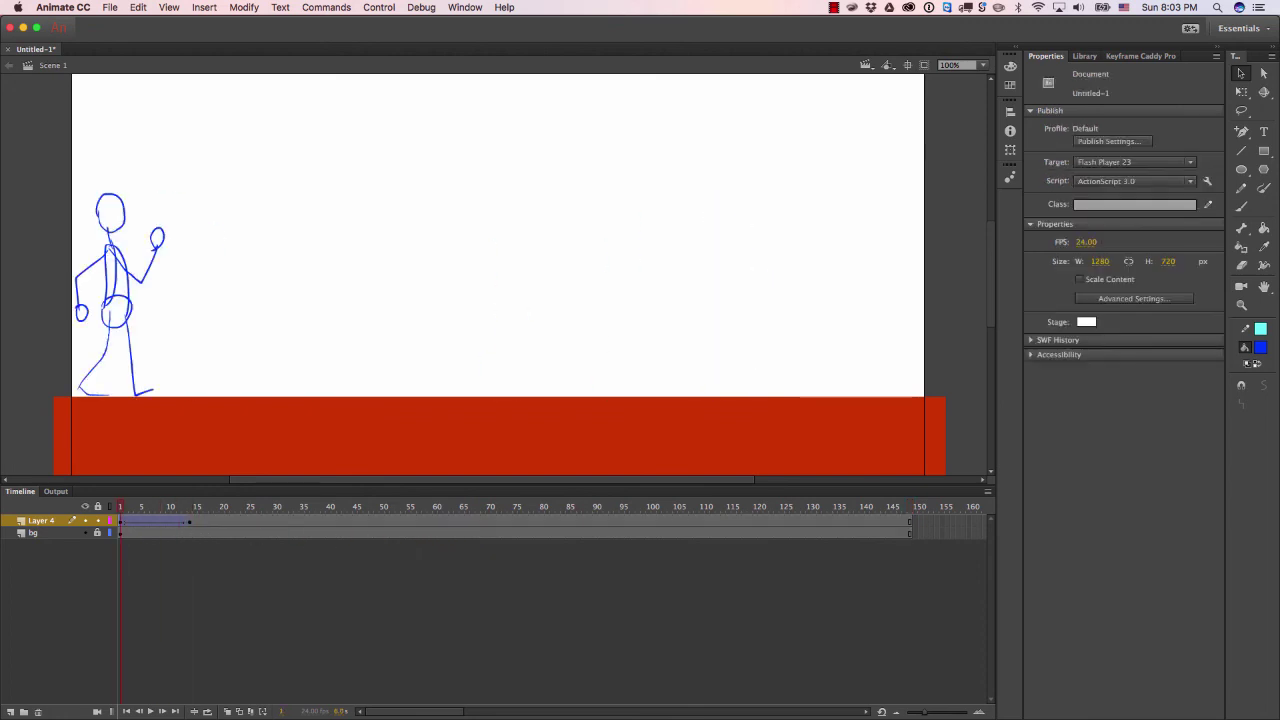
key(Return)
Move Layer 4's end keyframe back to frame 149 and play the slower walk
click(190, 523)
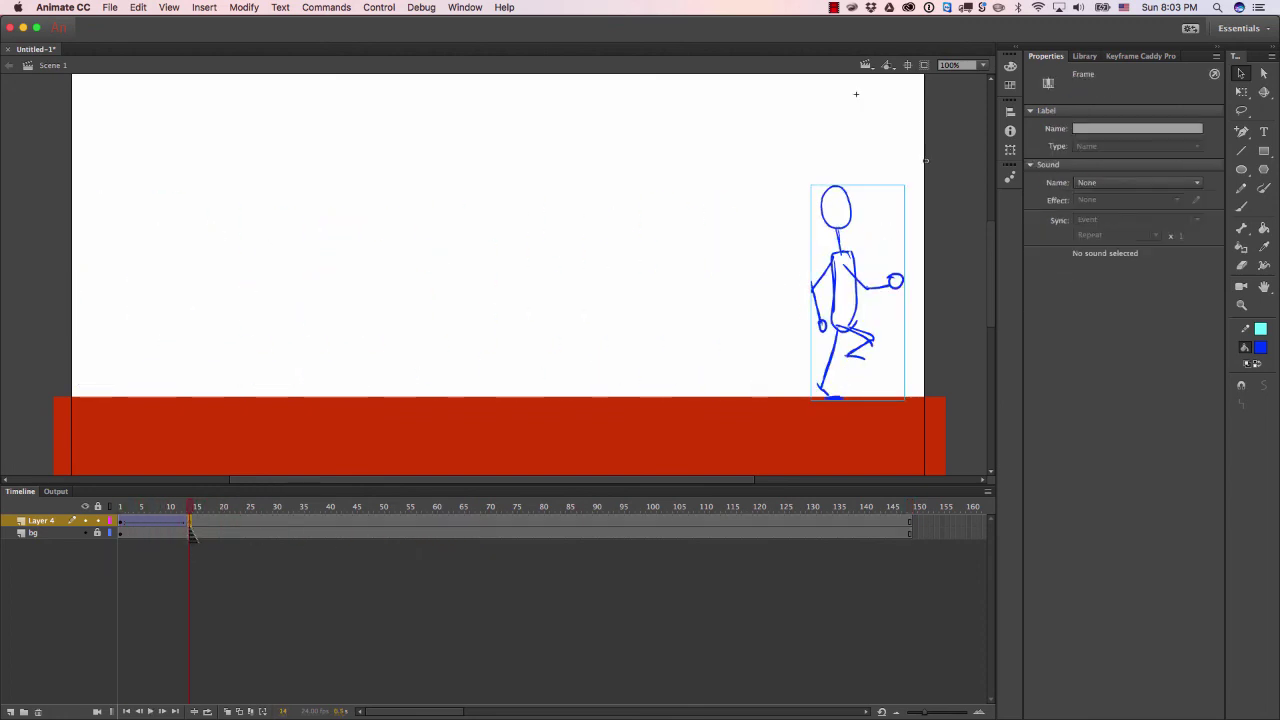
mouse_move(190, 524)
mouse_down()
mouse_move(847, 515)
mouse_move(911, 532)
mouse_up()
key(Return)
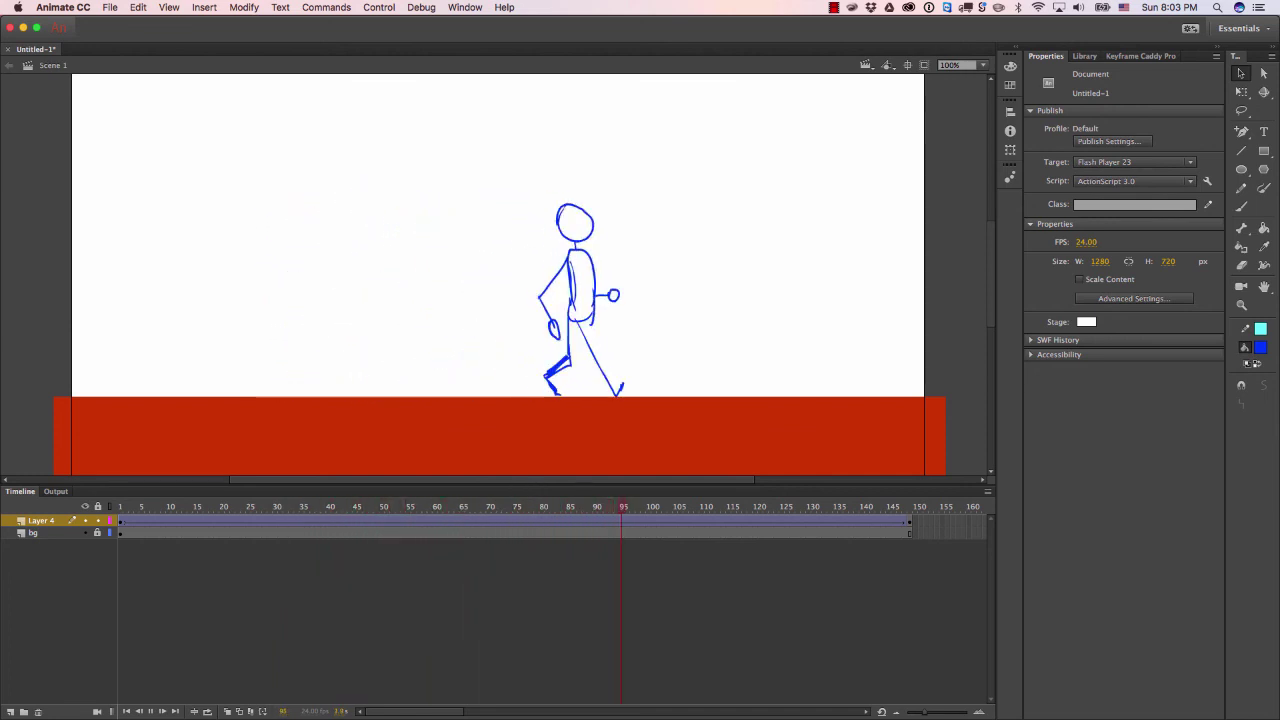
Rename Layer 4 as Walk cycle
click(41, 521)
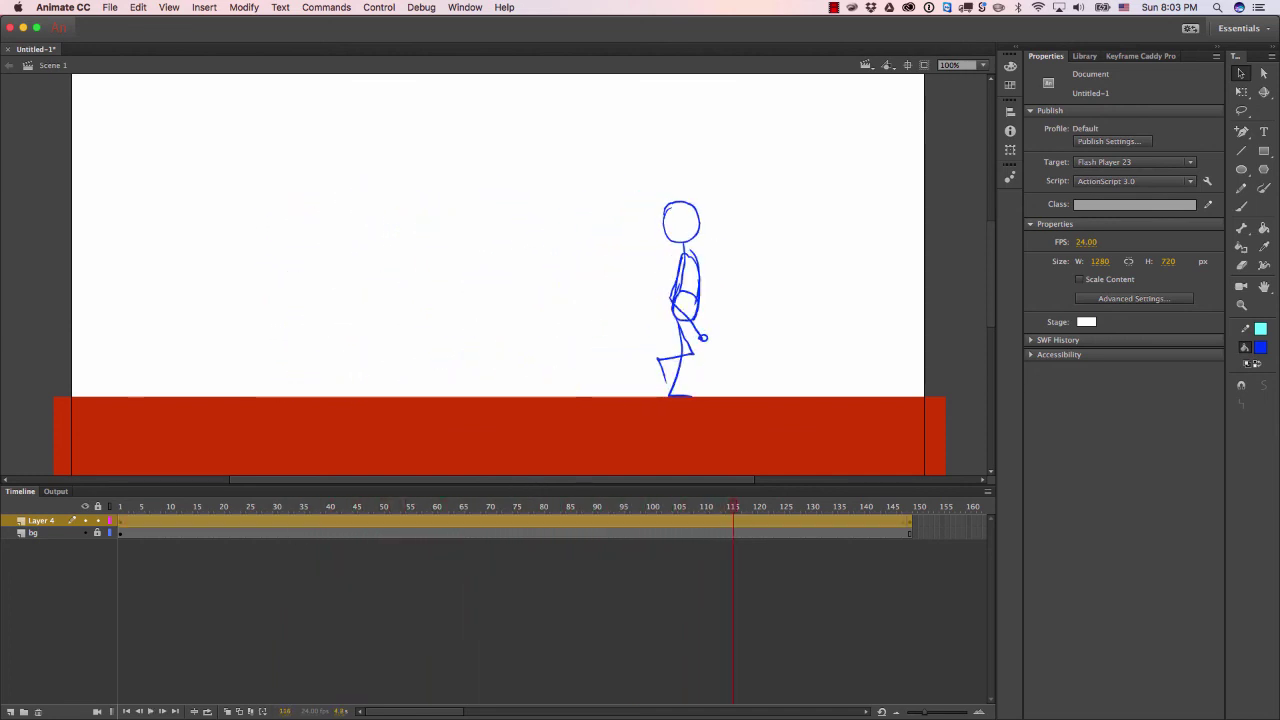
double_click(43, 521)
text(Walk cycle)
key(Return)
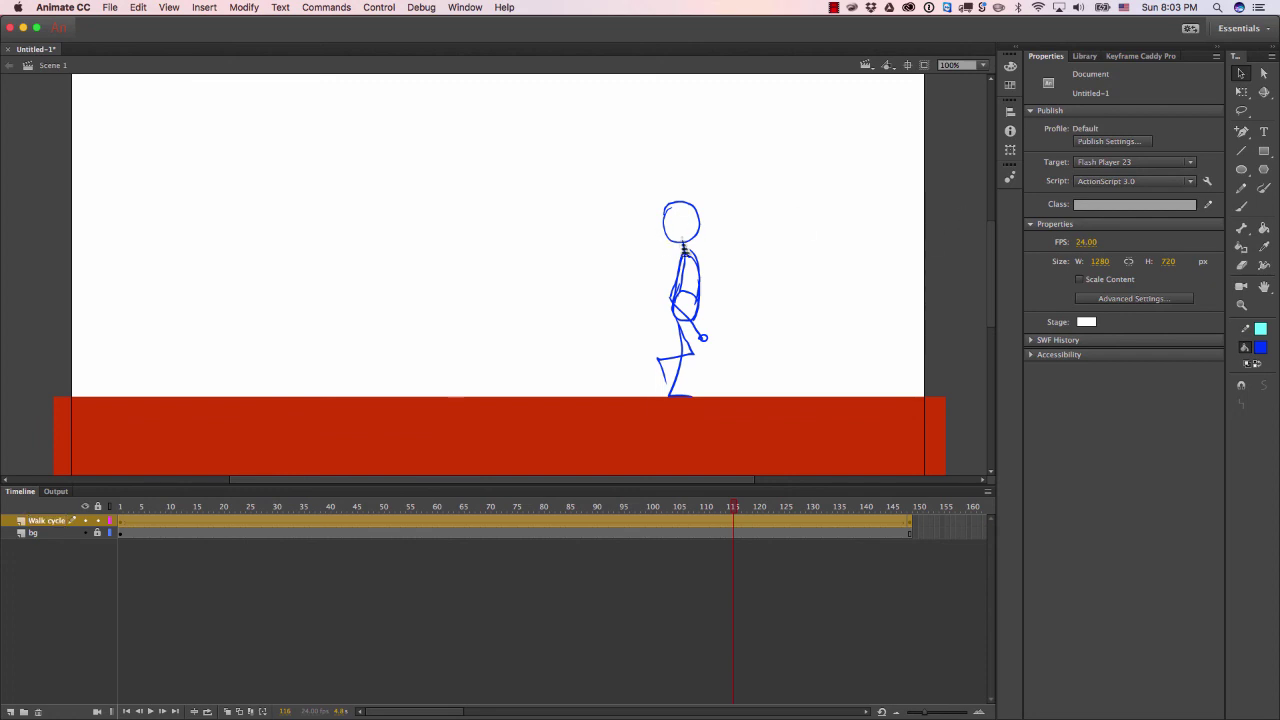
Open the walk cycle symbol, rename its Layer 2 as walk cycle frames, and return to Scene 1
double_click(688, 254)
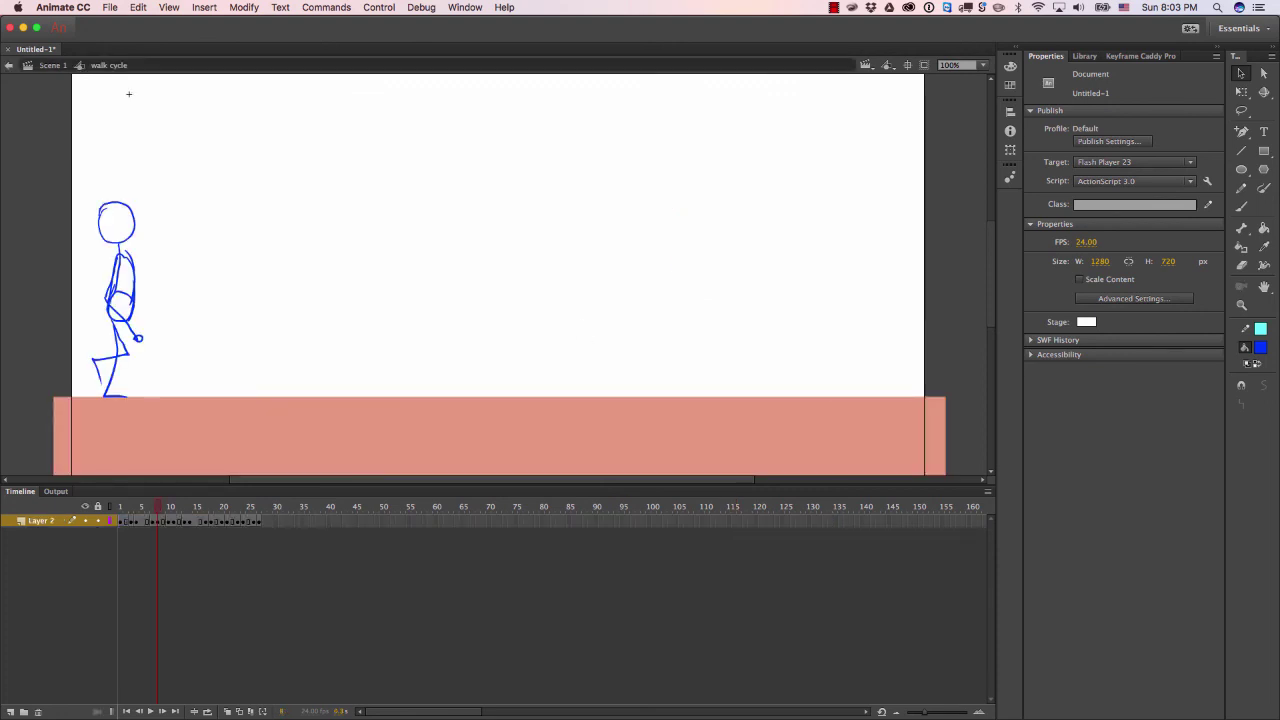
click(42, 521)
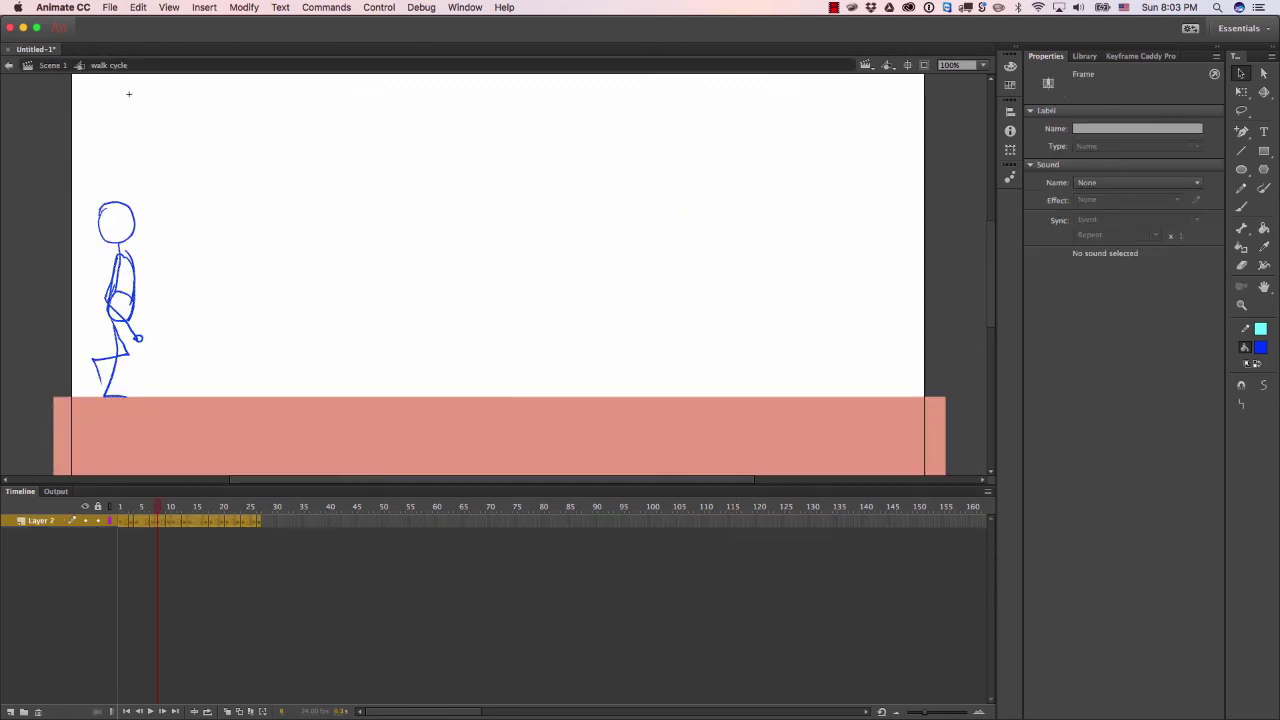
double_click(40, 520)
text(w)
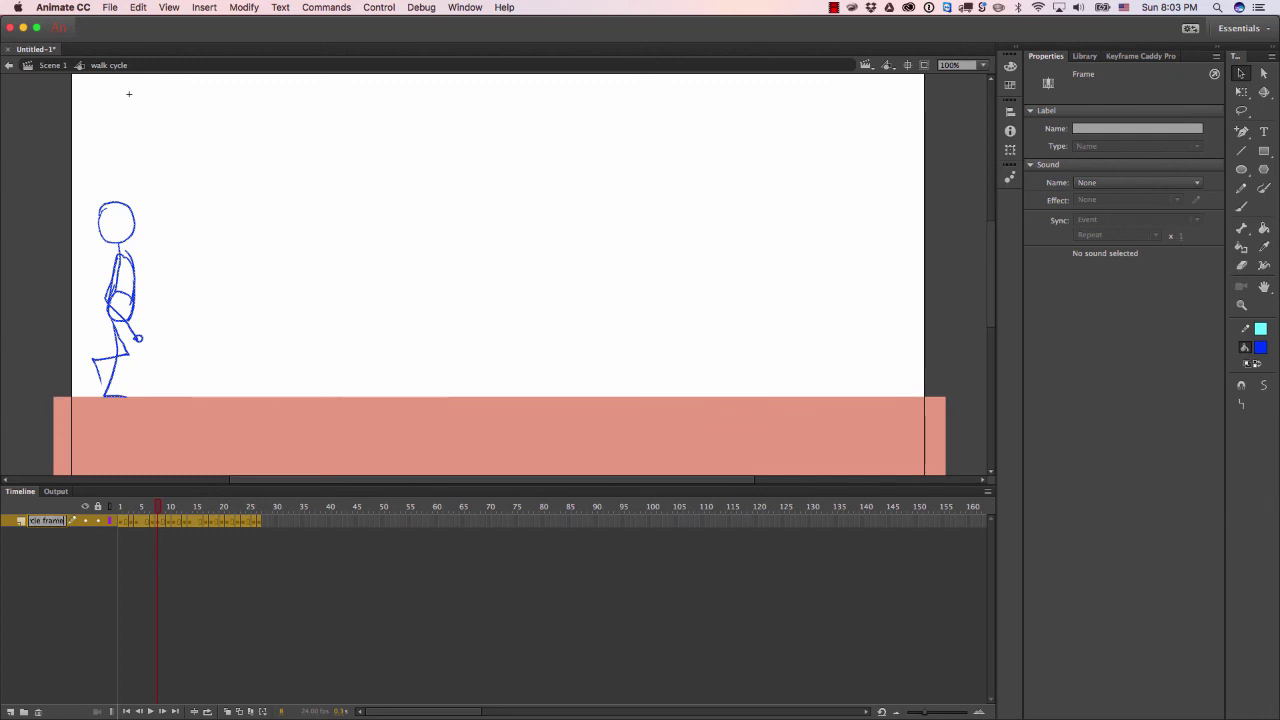
text(s)
key(Return)
double_click(129, 94)
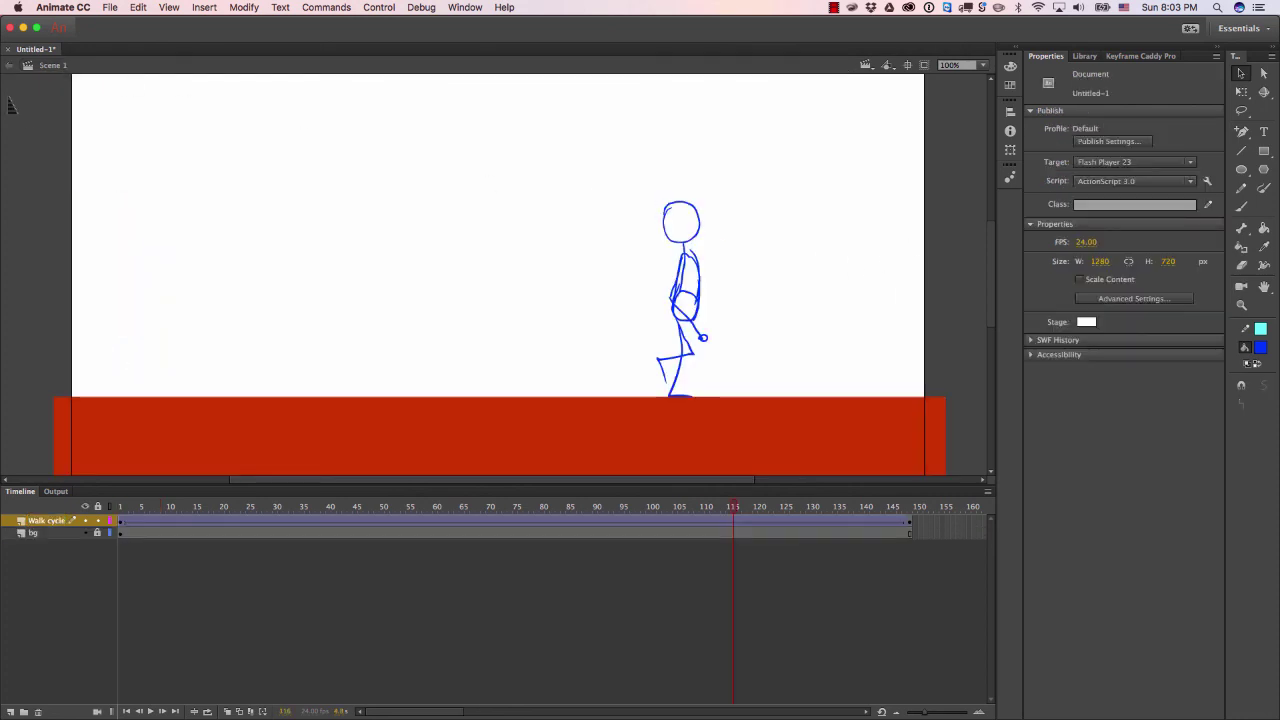
Save the document as walk_cycle_example in the Documents folder in Animate Document (*.fla) format
click(110, 7)
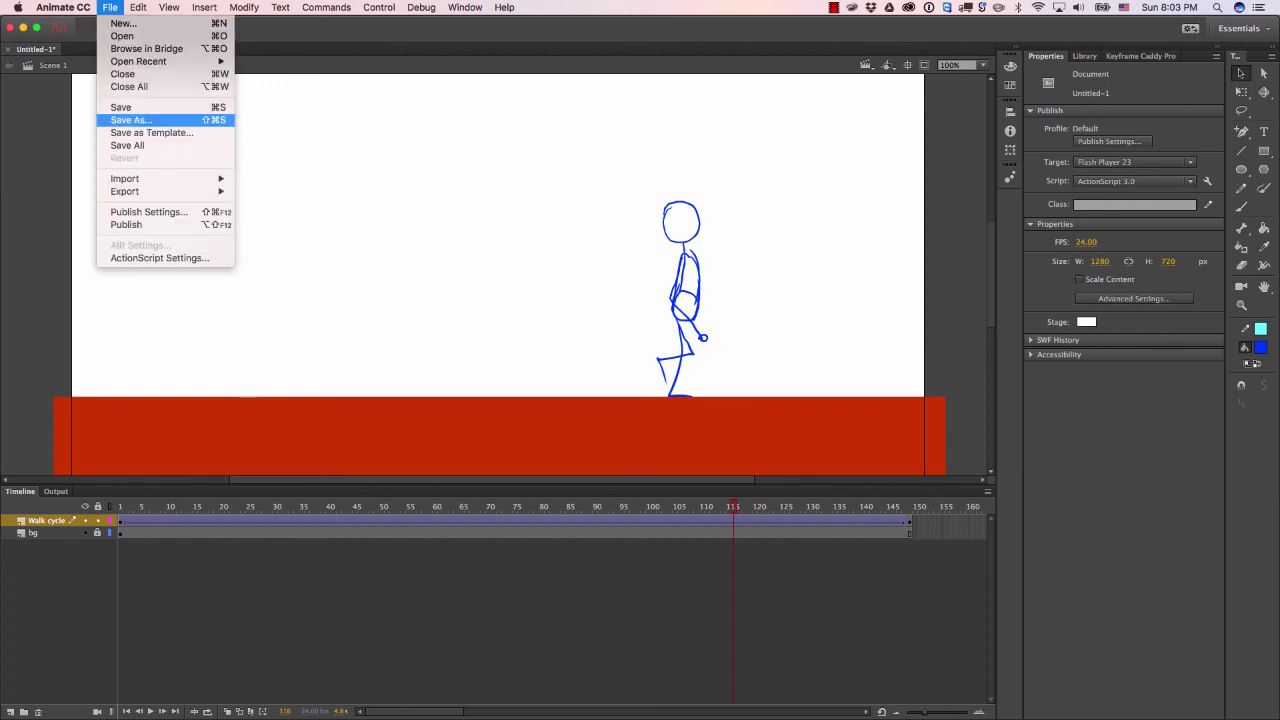
click(130, 119)
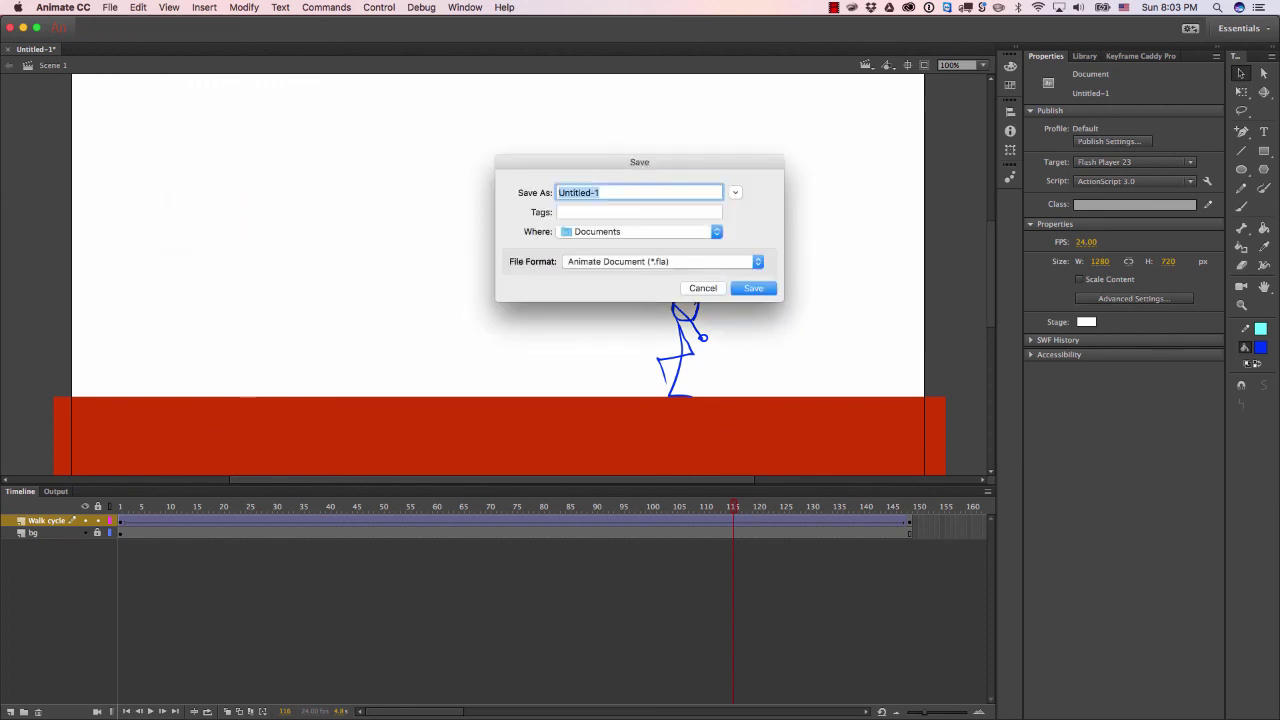
click(640, 231)
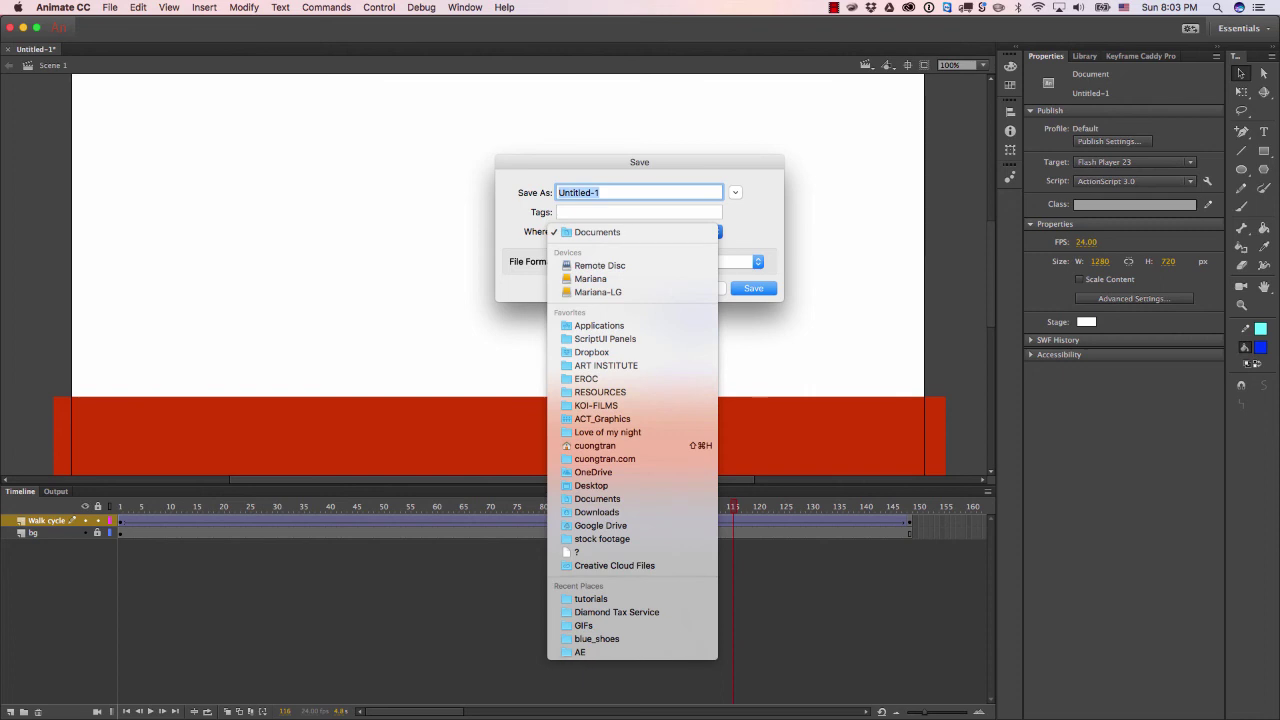
click(640, 232)
click(640, 232)
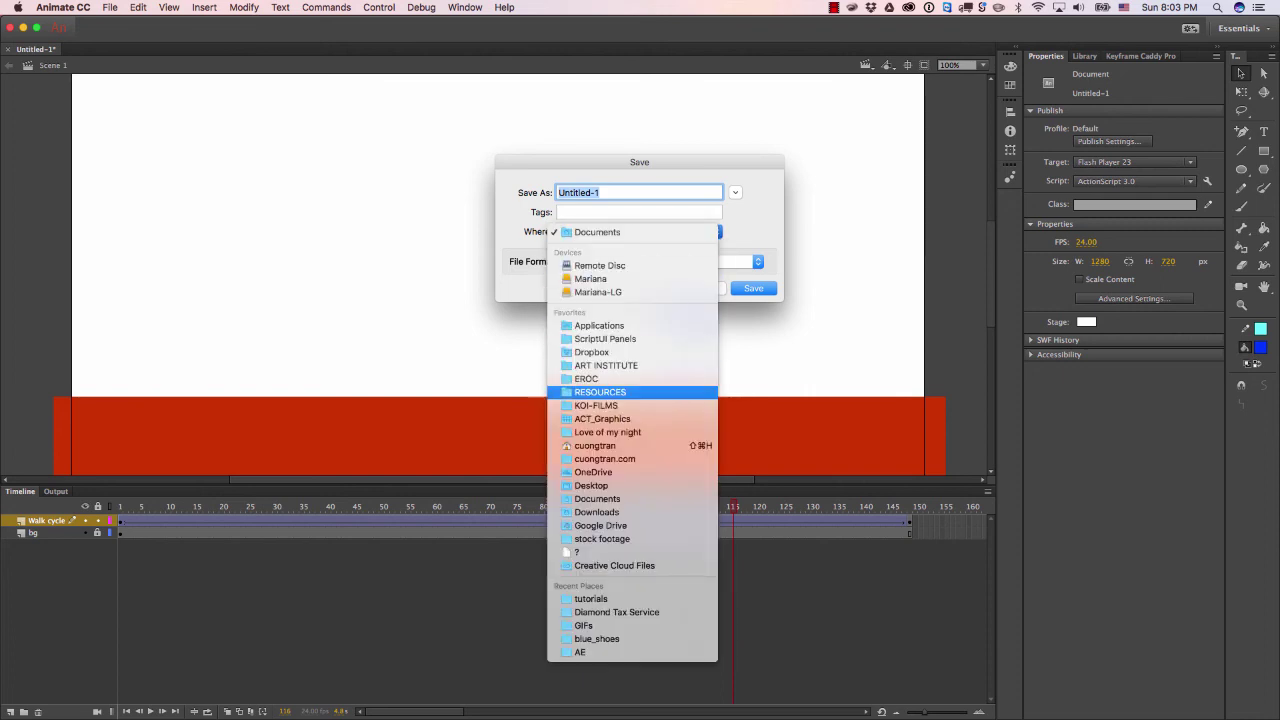
key(Escape)
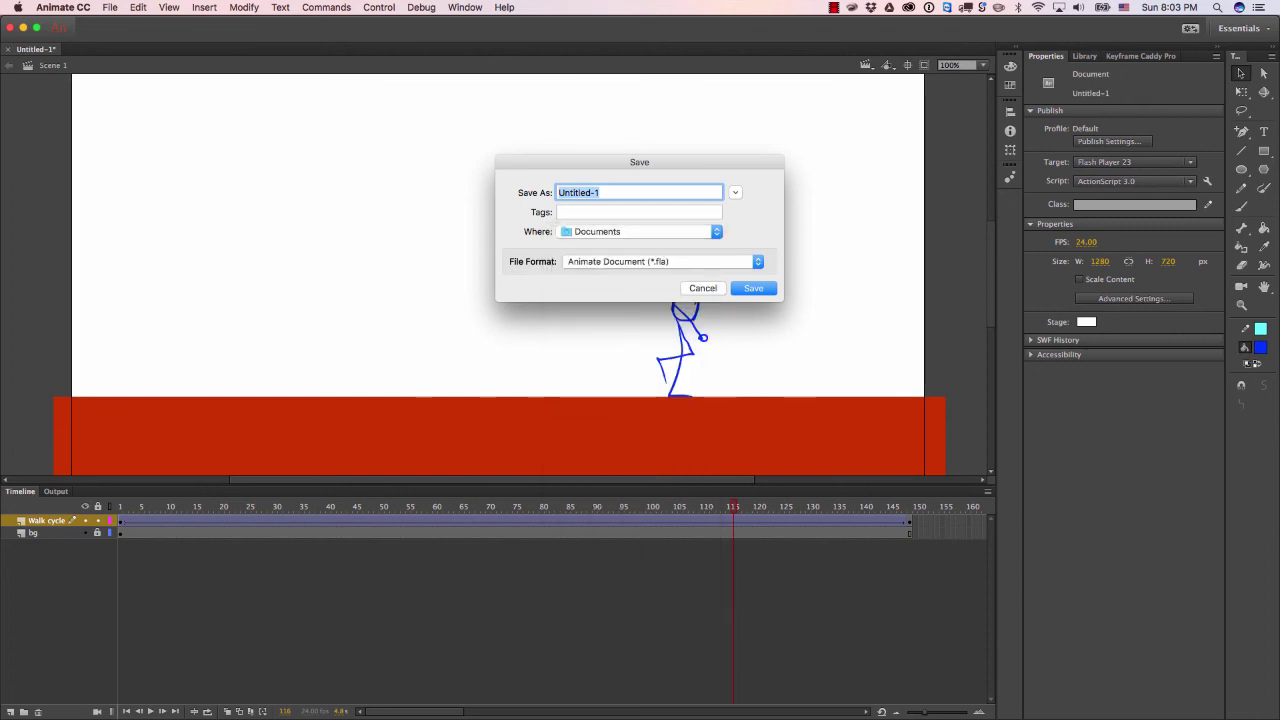
text(walk_cycl)
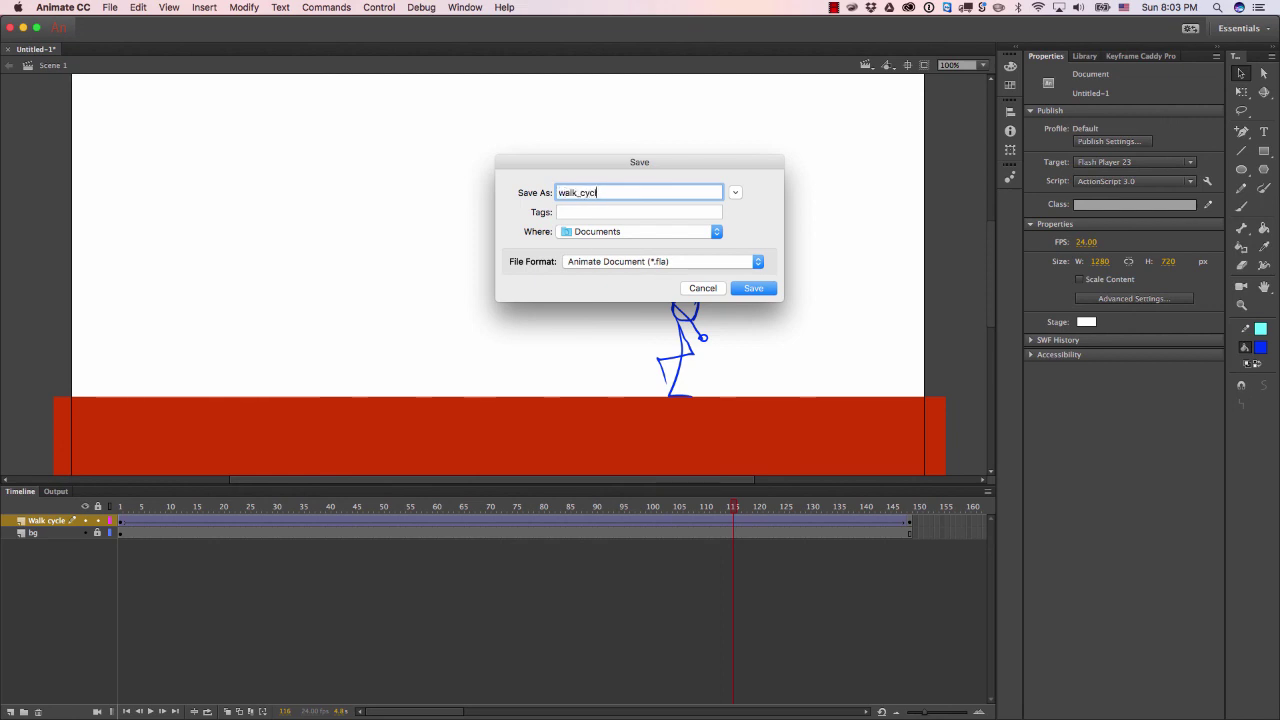
text(e_example)
key(Return)
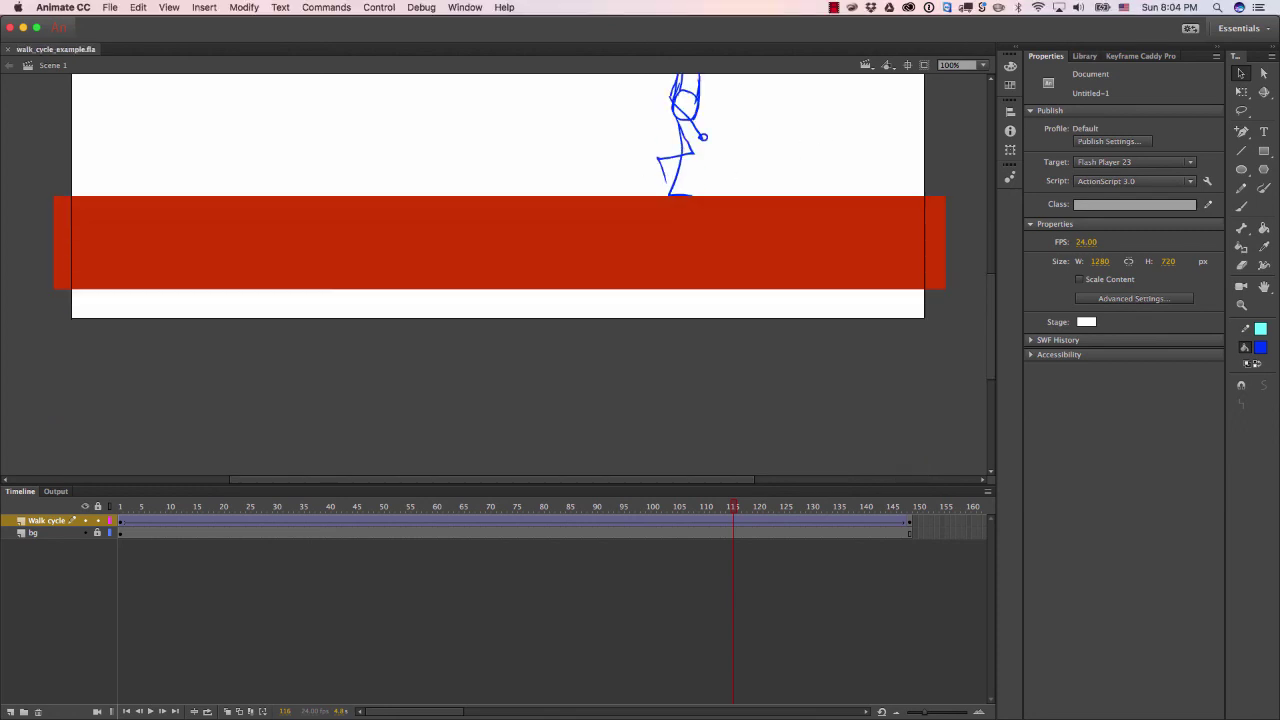